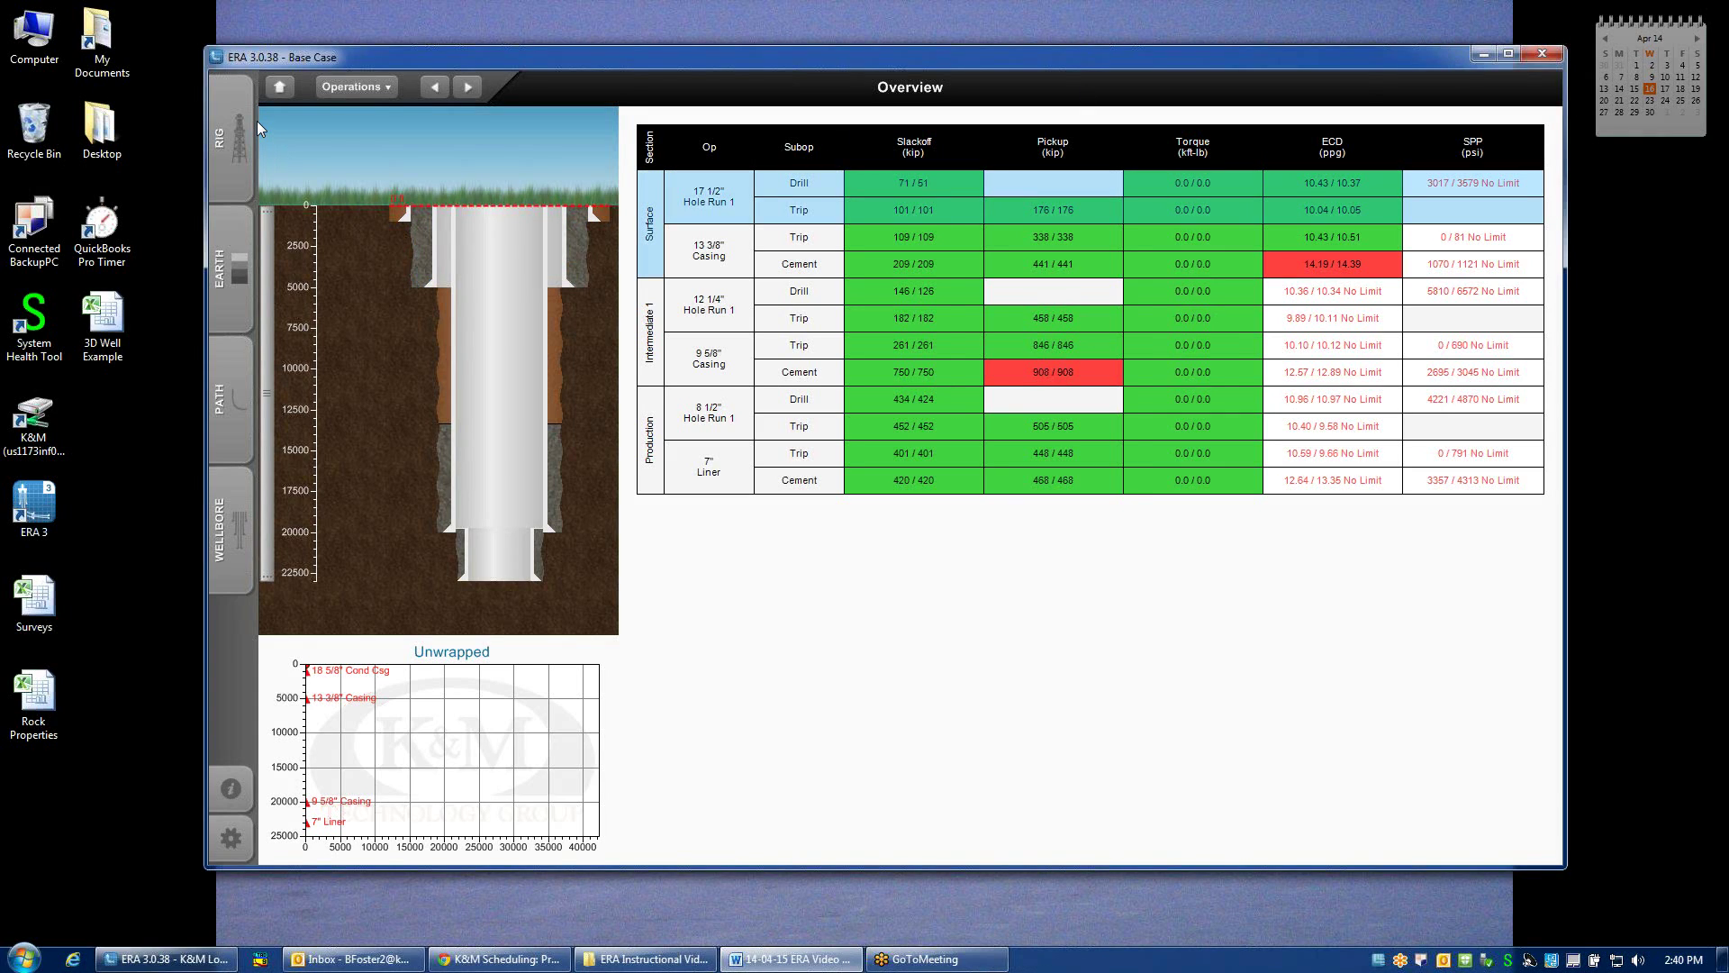
# - Open the Path Builder for the Base Case from the PATH tab
pyautogui.click(229, 404)
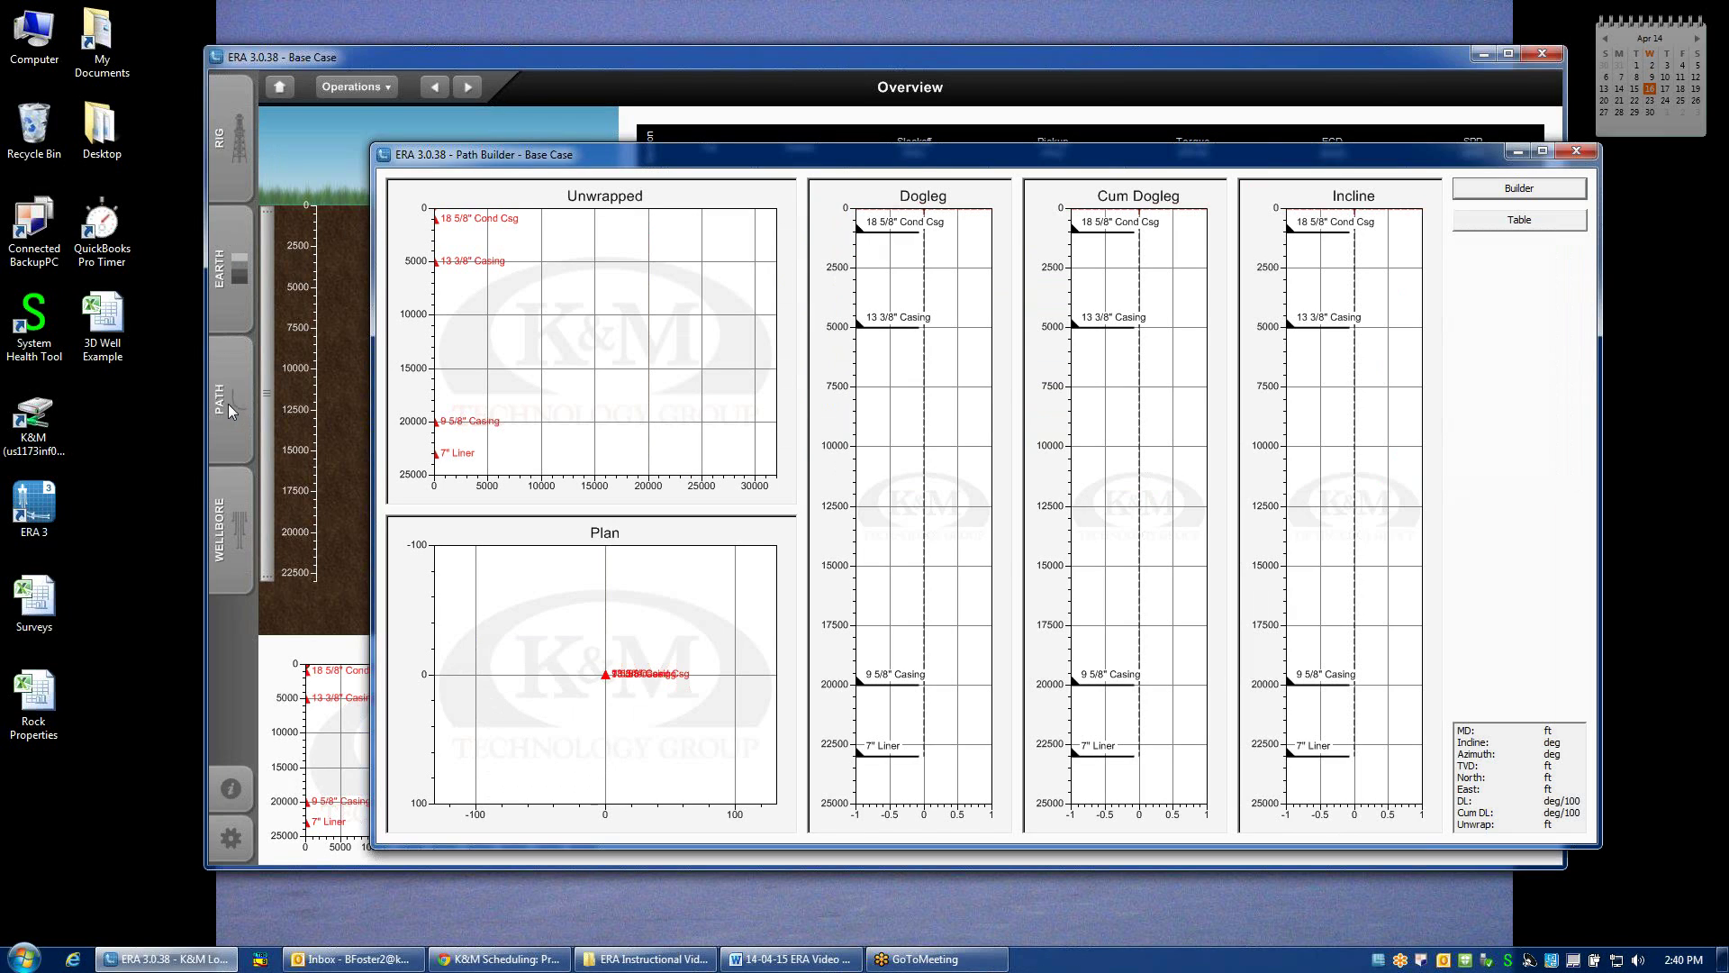
# - Move the Path Builder window up and to the left over the main window
pyautogui.moveTo(1054, 161); pyautogui.dragTo(891, 118)
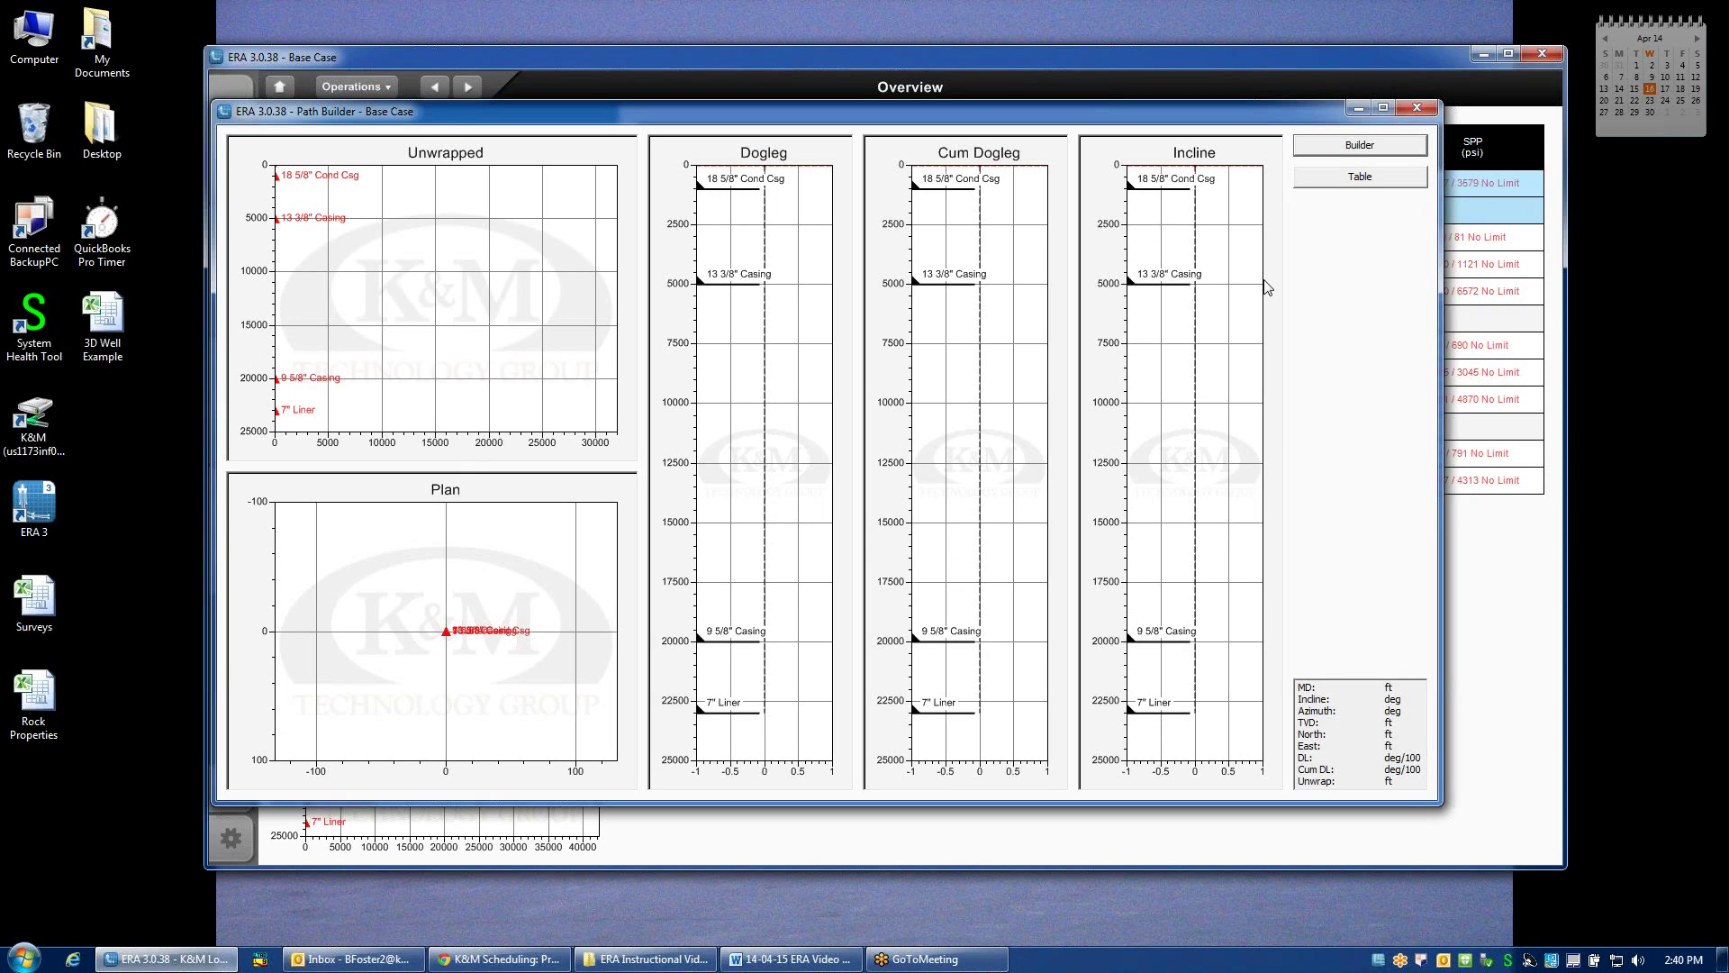
# - Switch Path Builder to the Builder layout showing the Plan Section table
pyautogui.click(1344, 147)
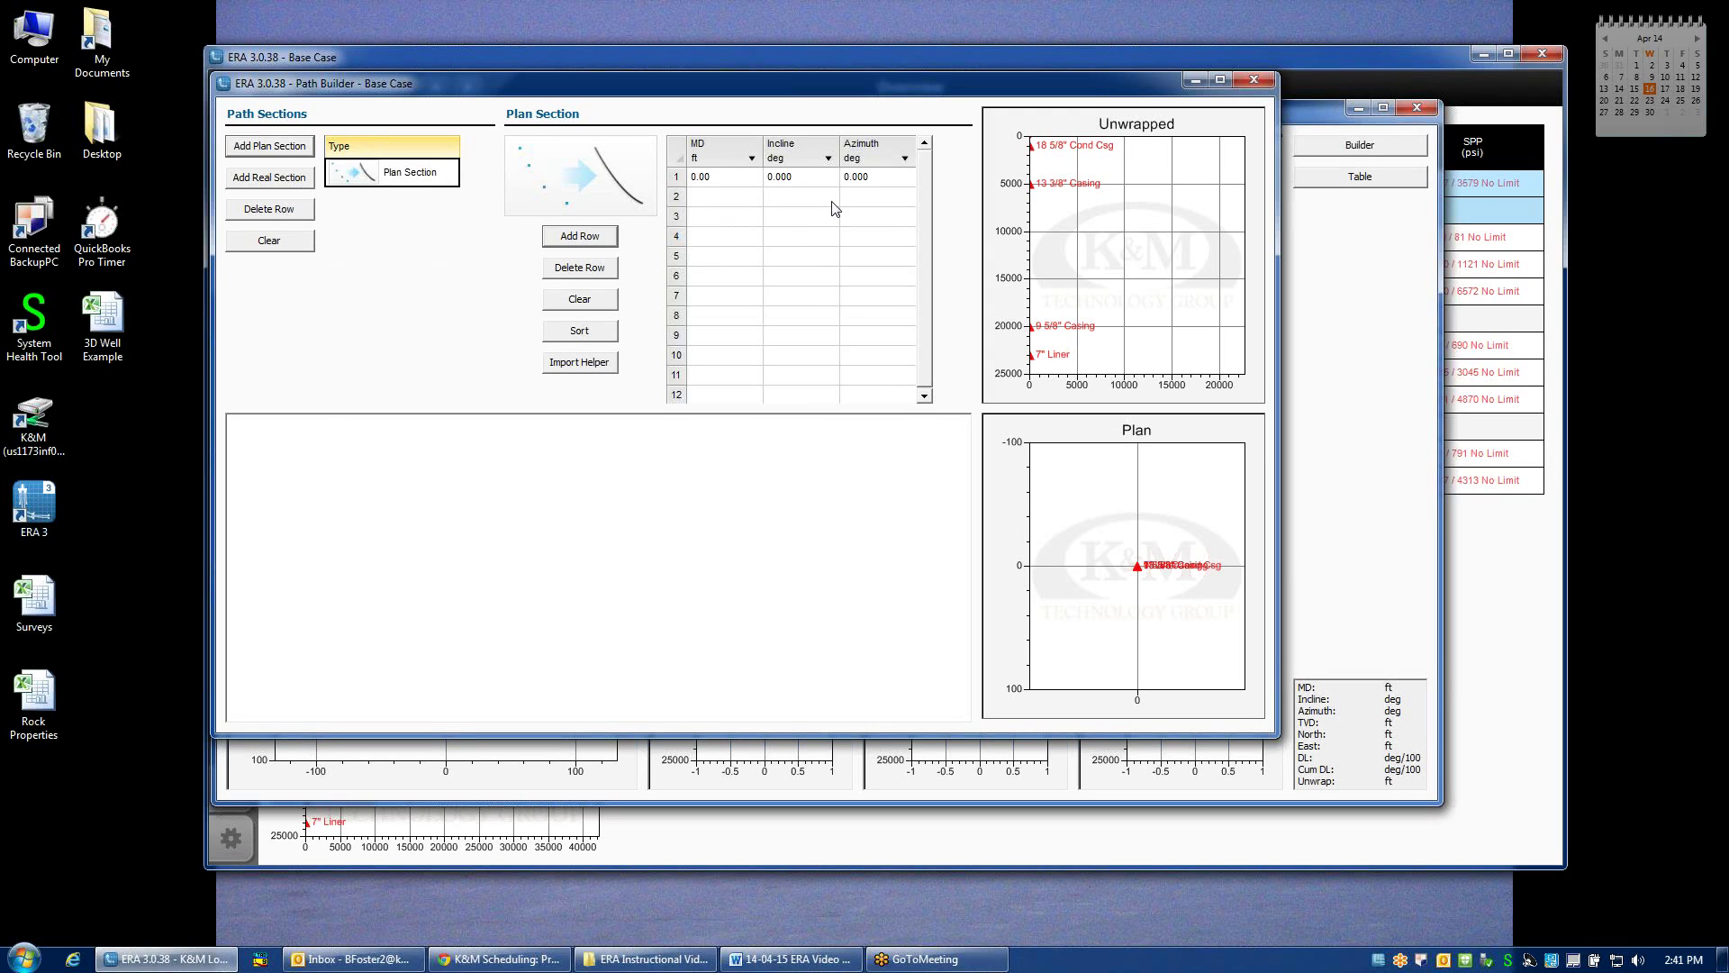
pyautogui.click(746, 199)
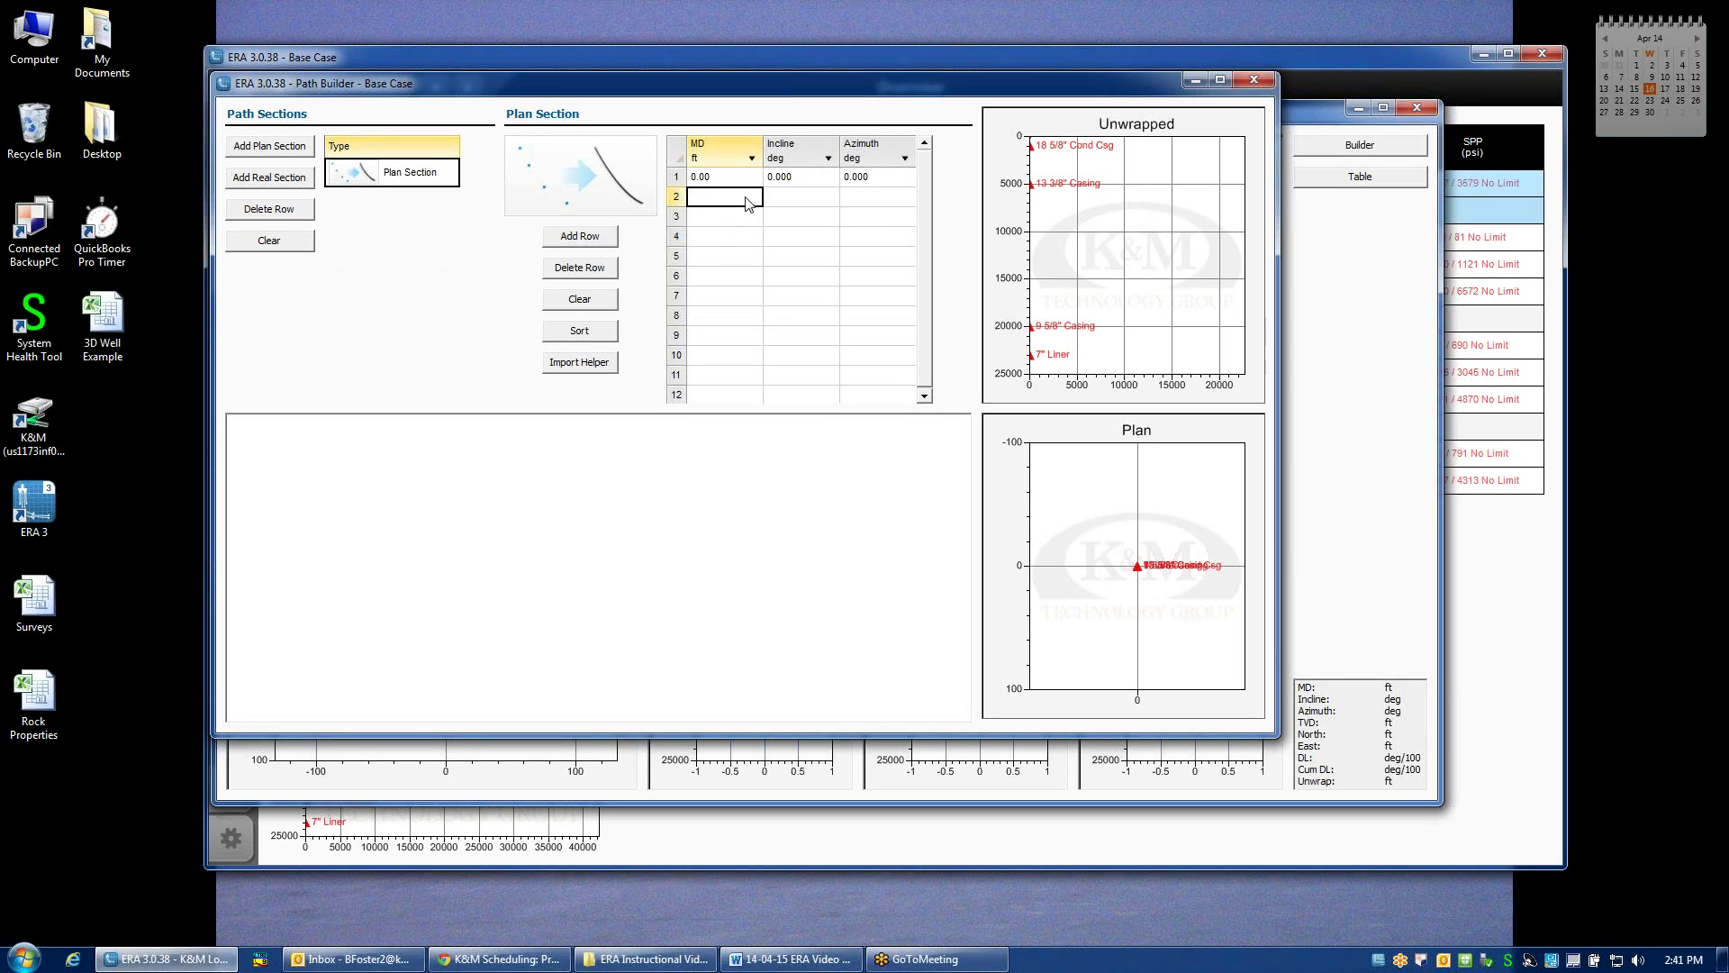
# - Enter row 2 at MD 1000 ft and row 3 at MD 3500 ft, 75° incline, 300° azimuth
pyautogui.write('1000')
pyautogui.press('Return')
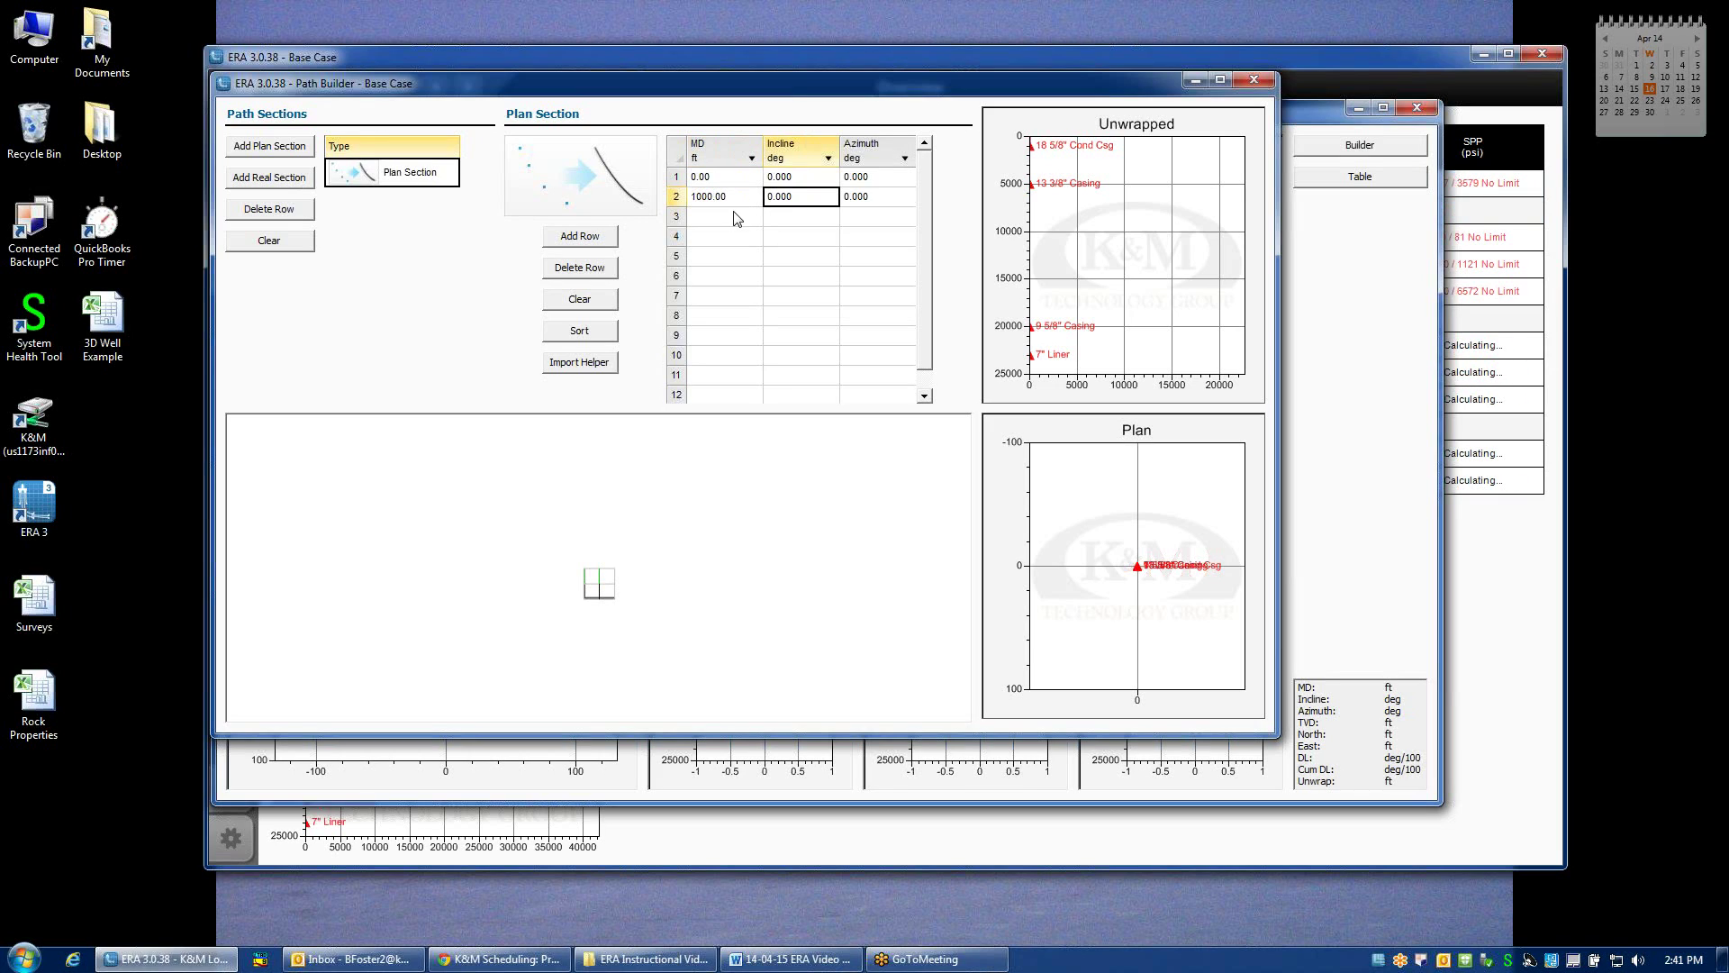
pyautogui.click(738, 218)
pyautogui.write('35')
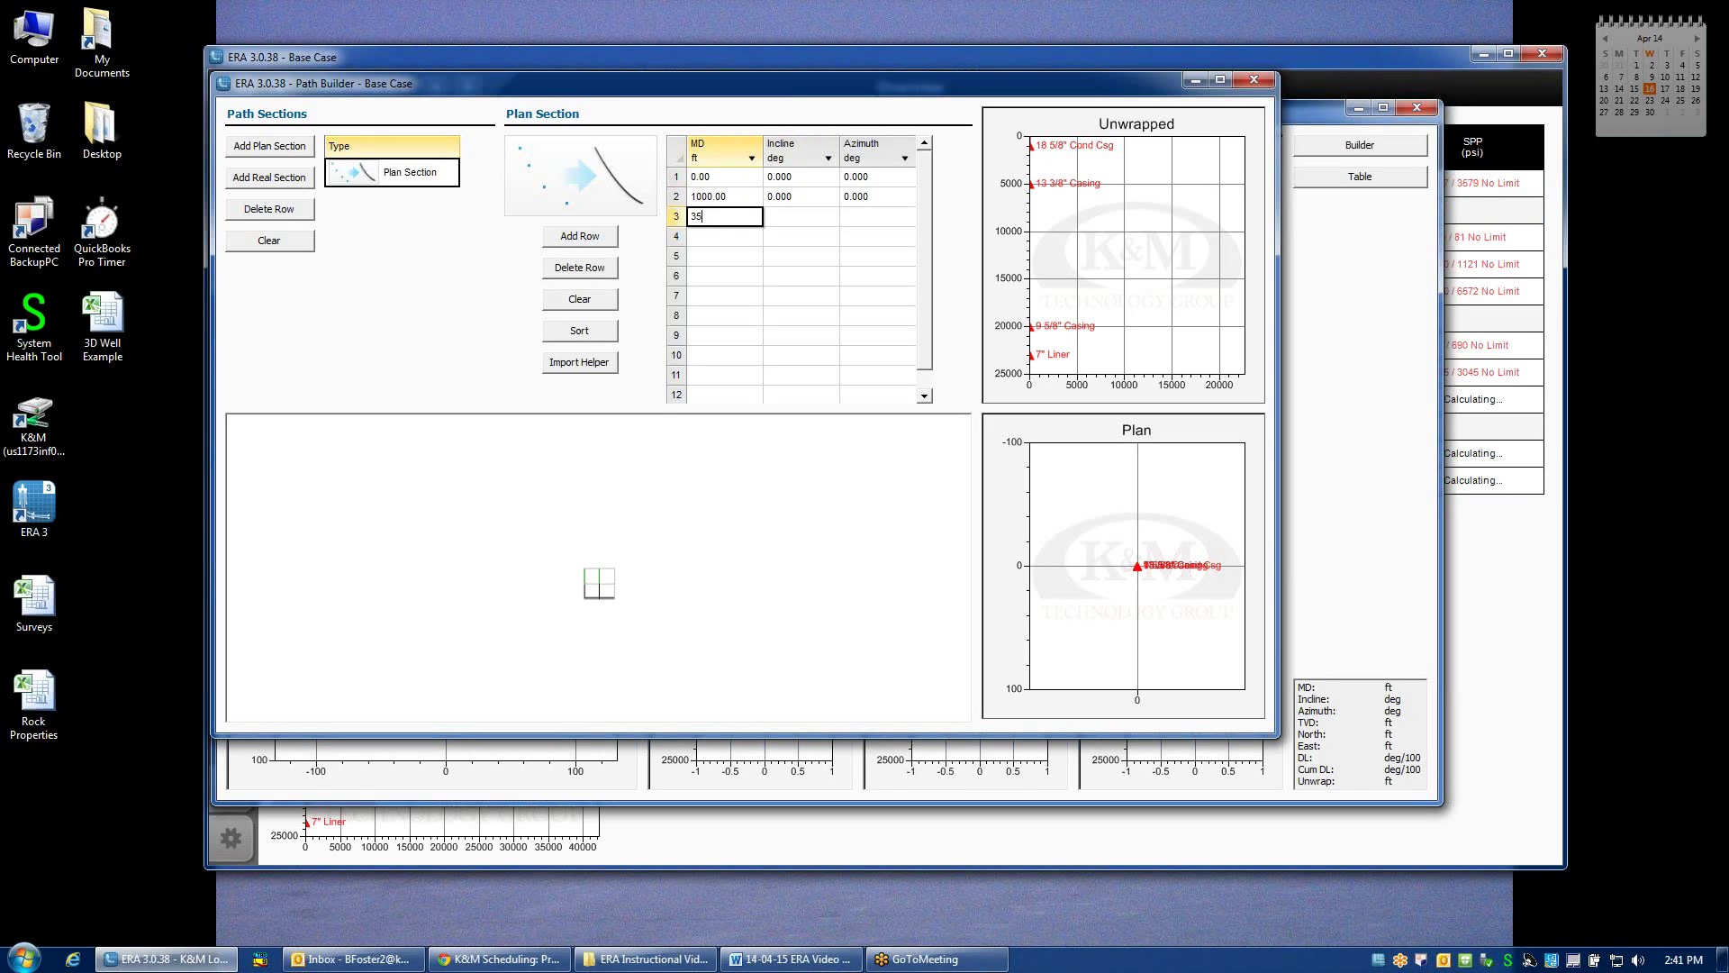
pyautogui.write('00')
pyautogui.press('Tab')
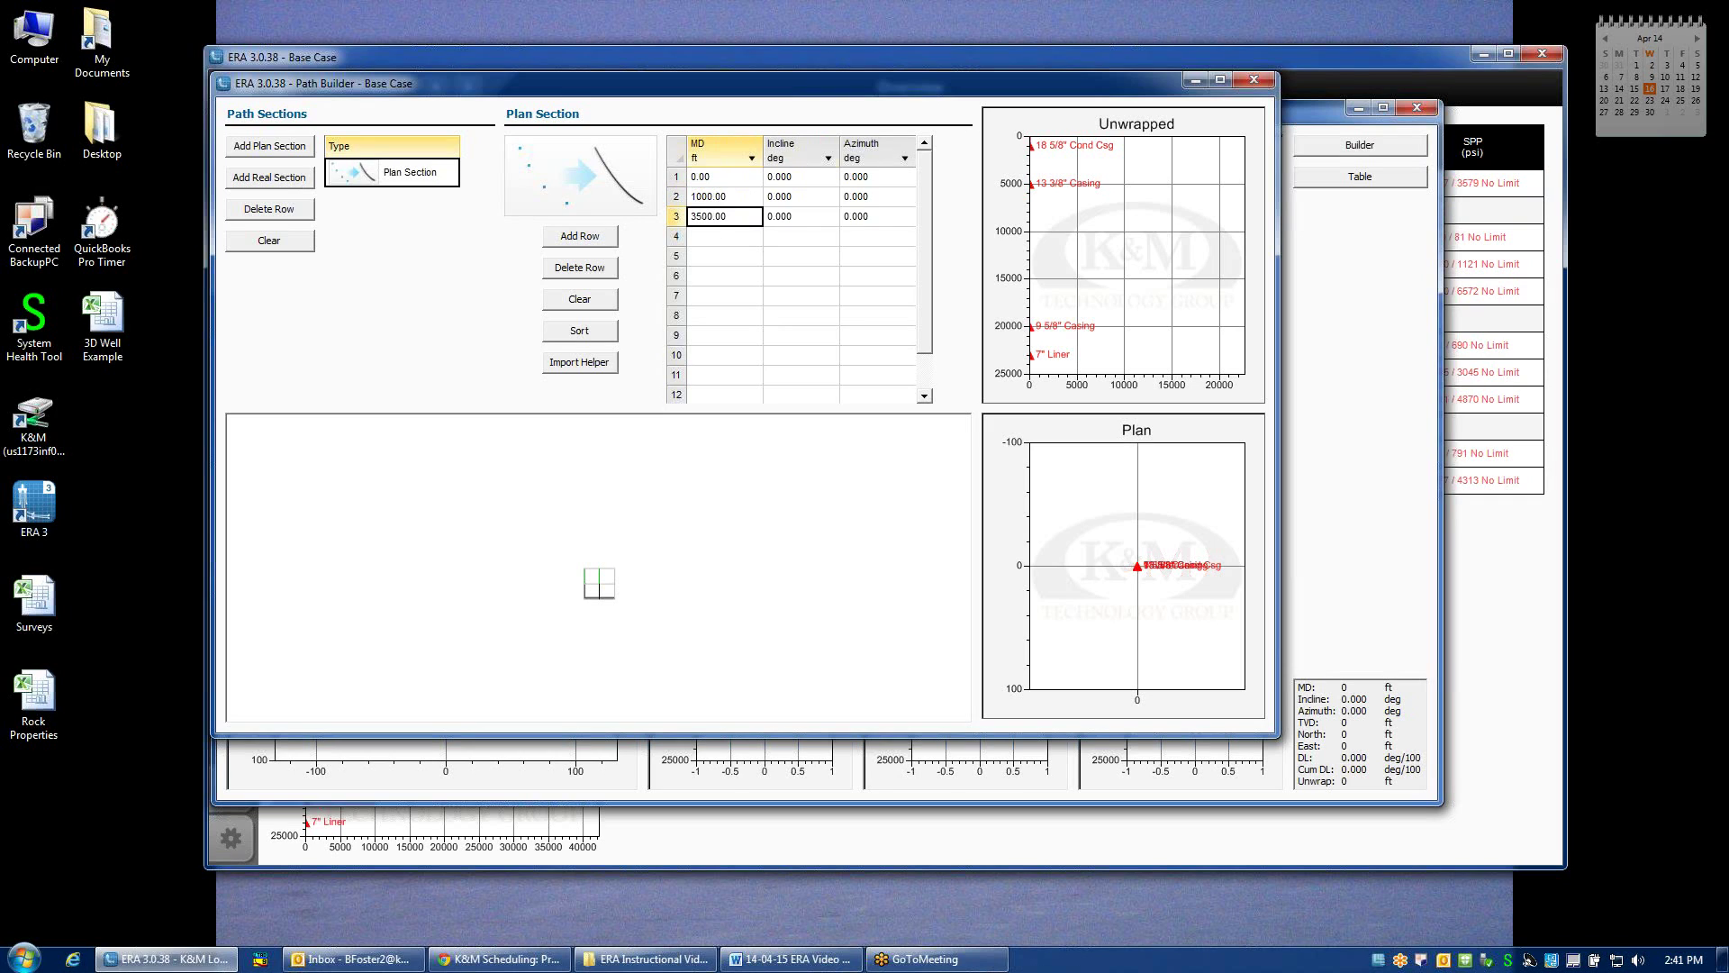
pyautogui.write('75')
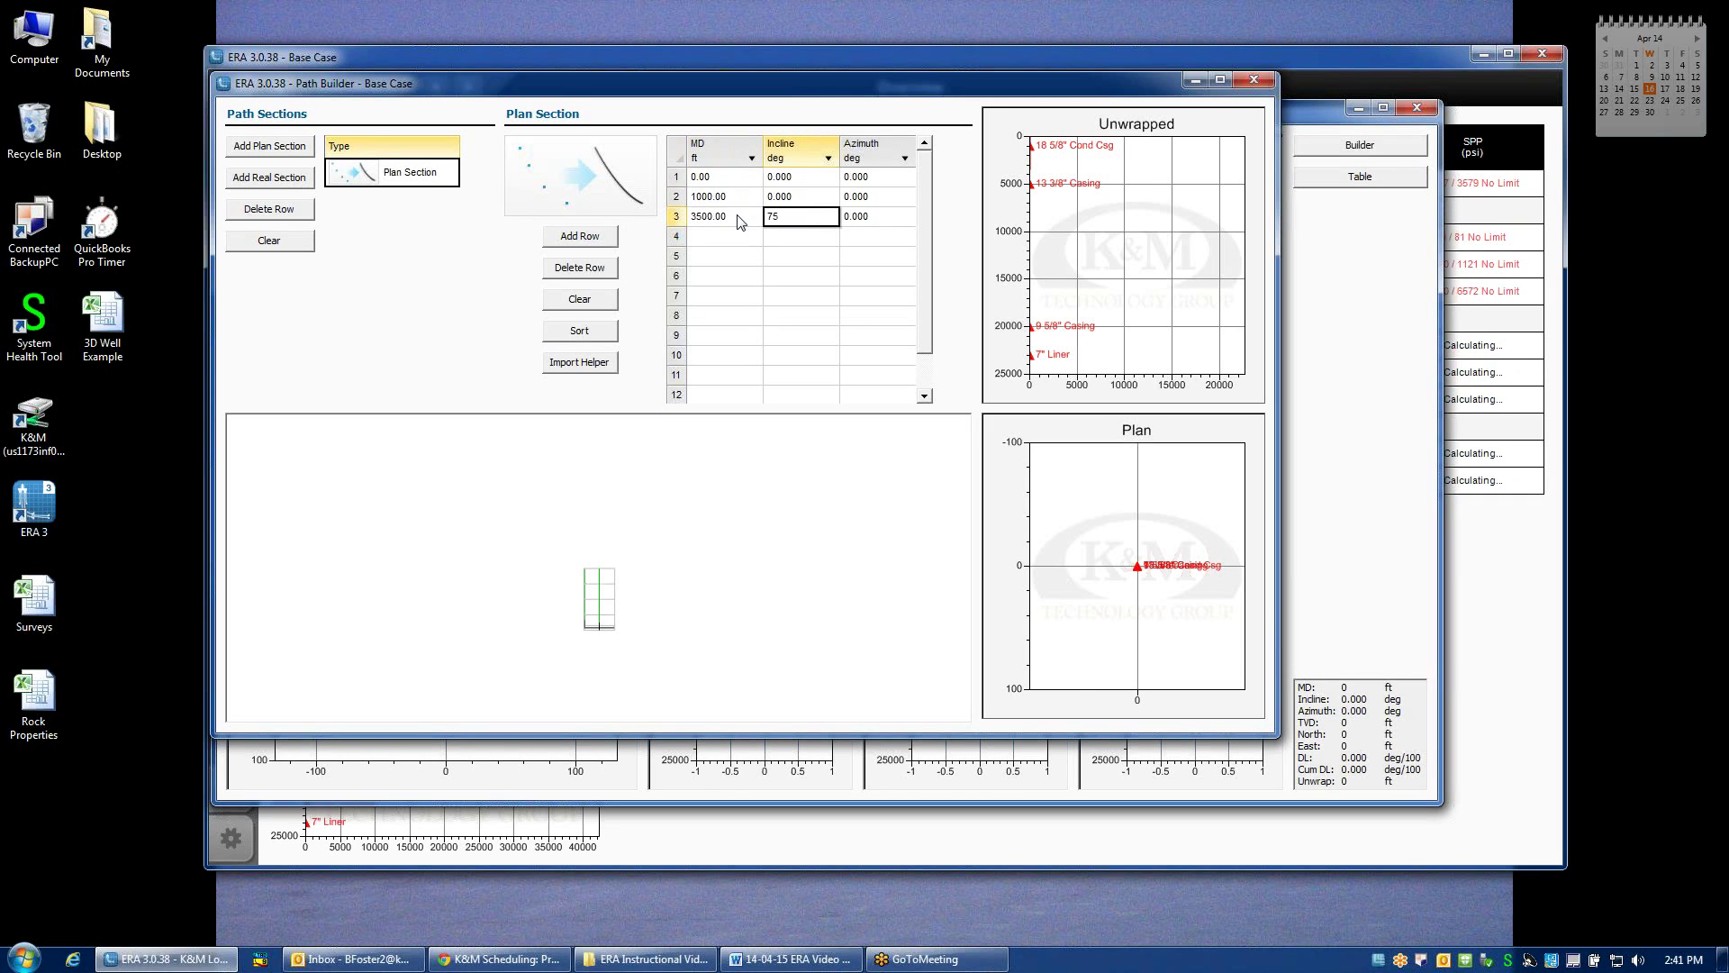
pyautogui.press('Tab')
pyautogui.write('3')
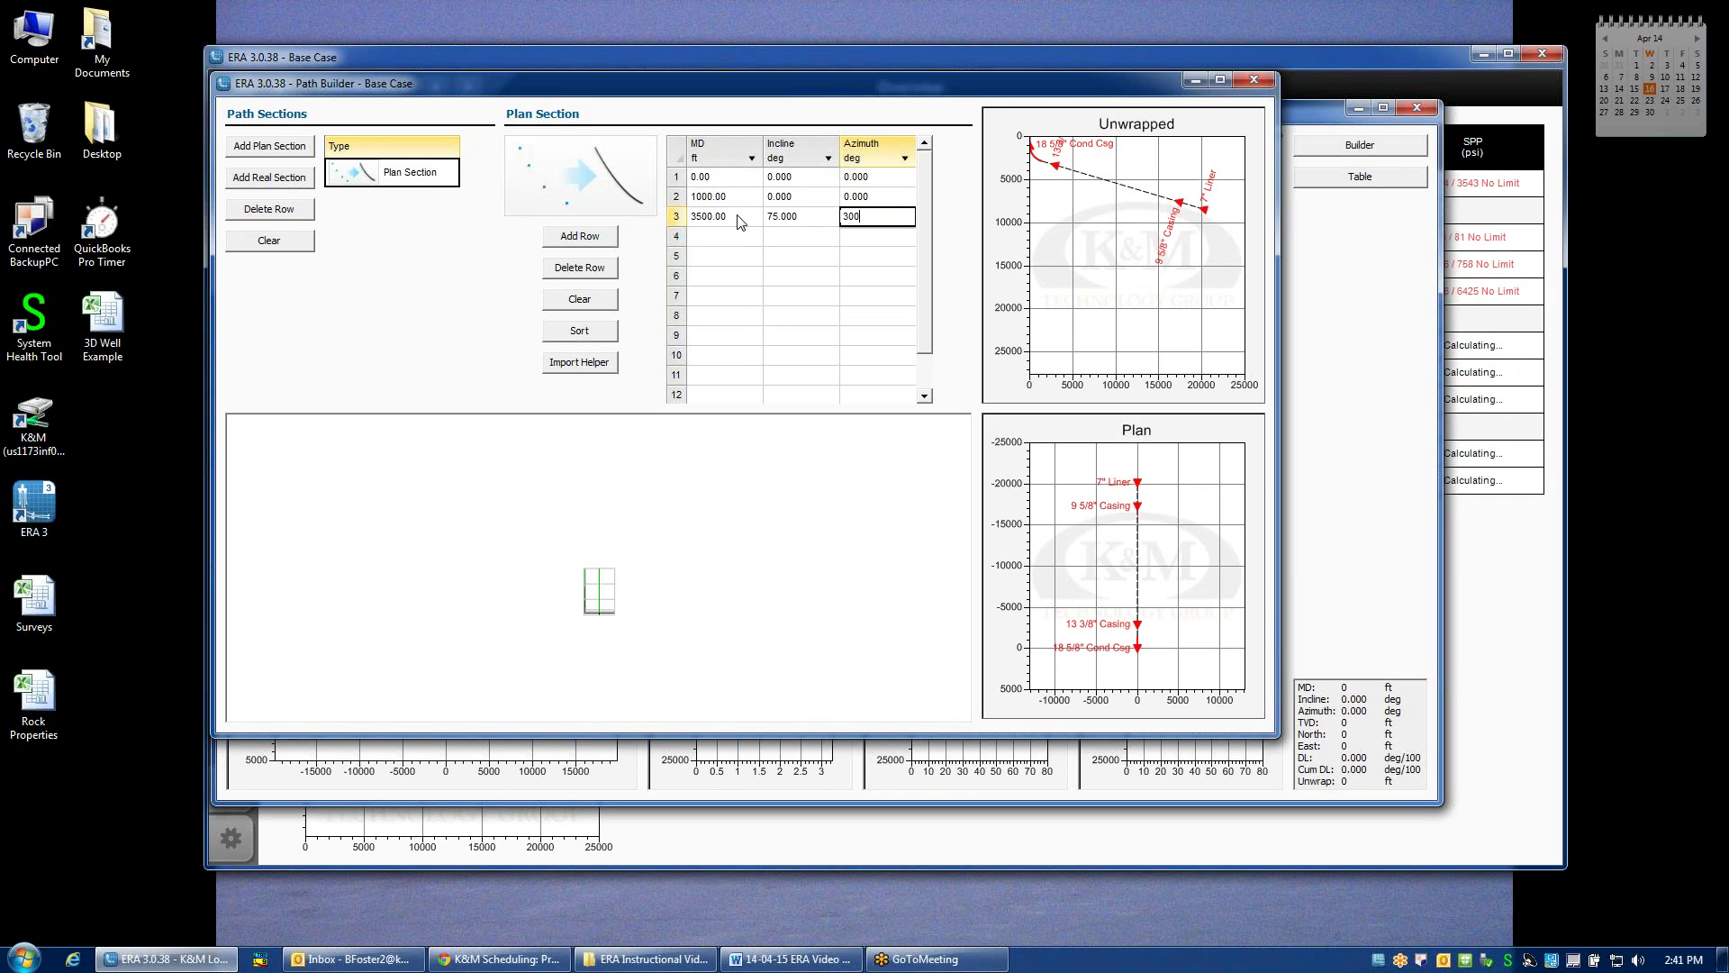
pyautogui.write('00')
pyautogui.click(725, 236)
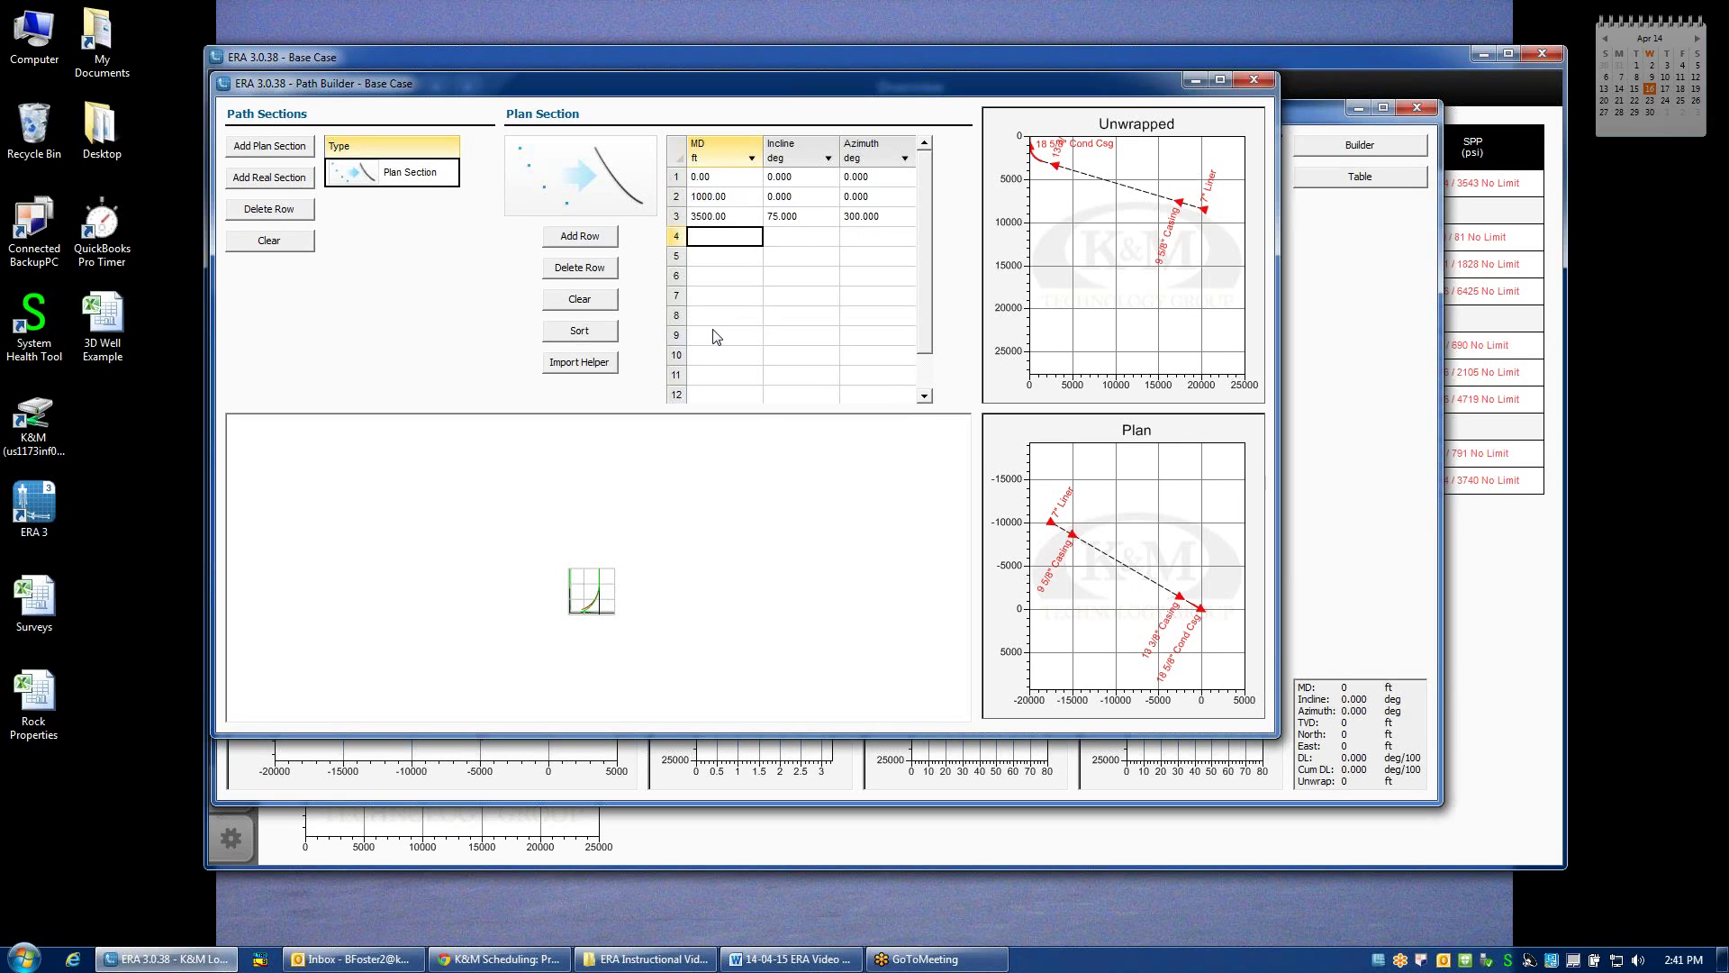
# - Enter row 4 at MD 16500 ft with 75° incline, keeping 300° azimuth
pyautogui.write('16500')
pyautogui.press('Tab')
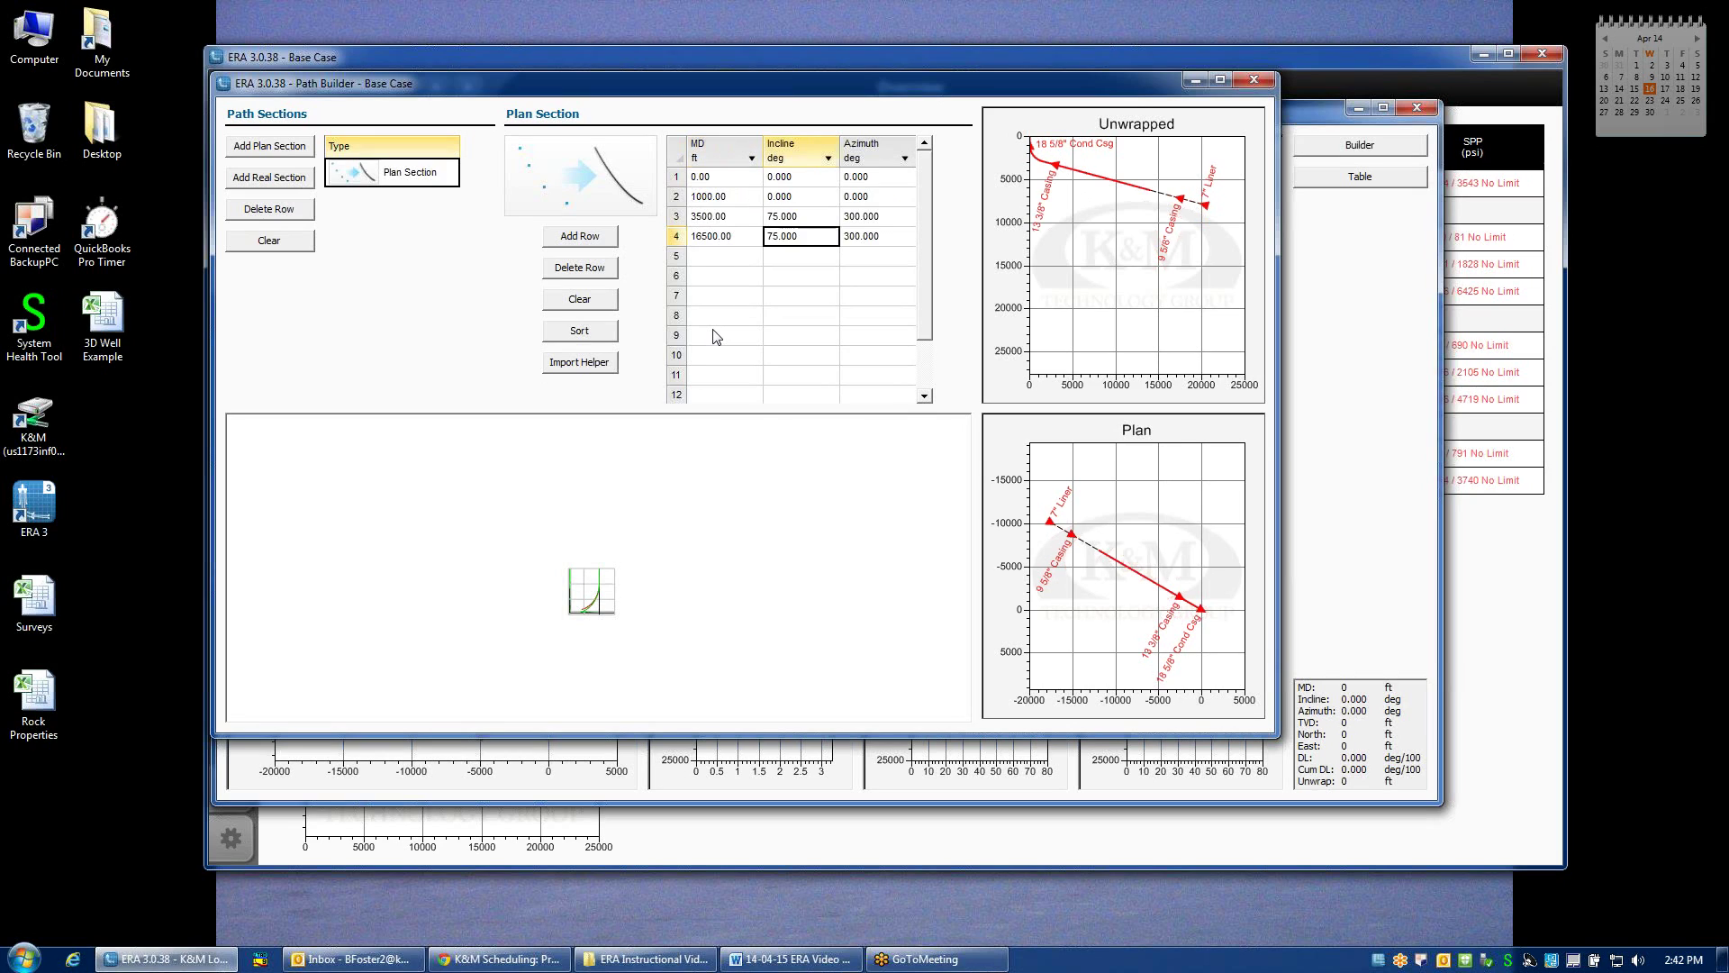
pyautogui.write('75')
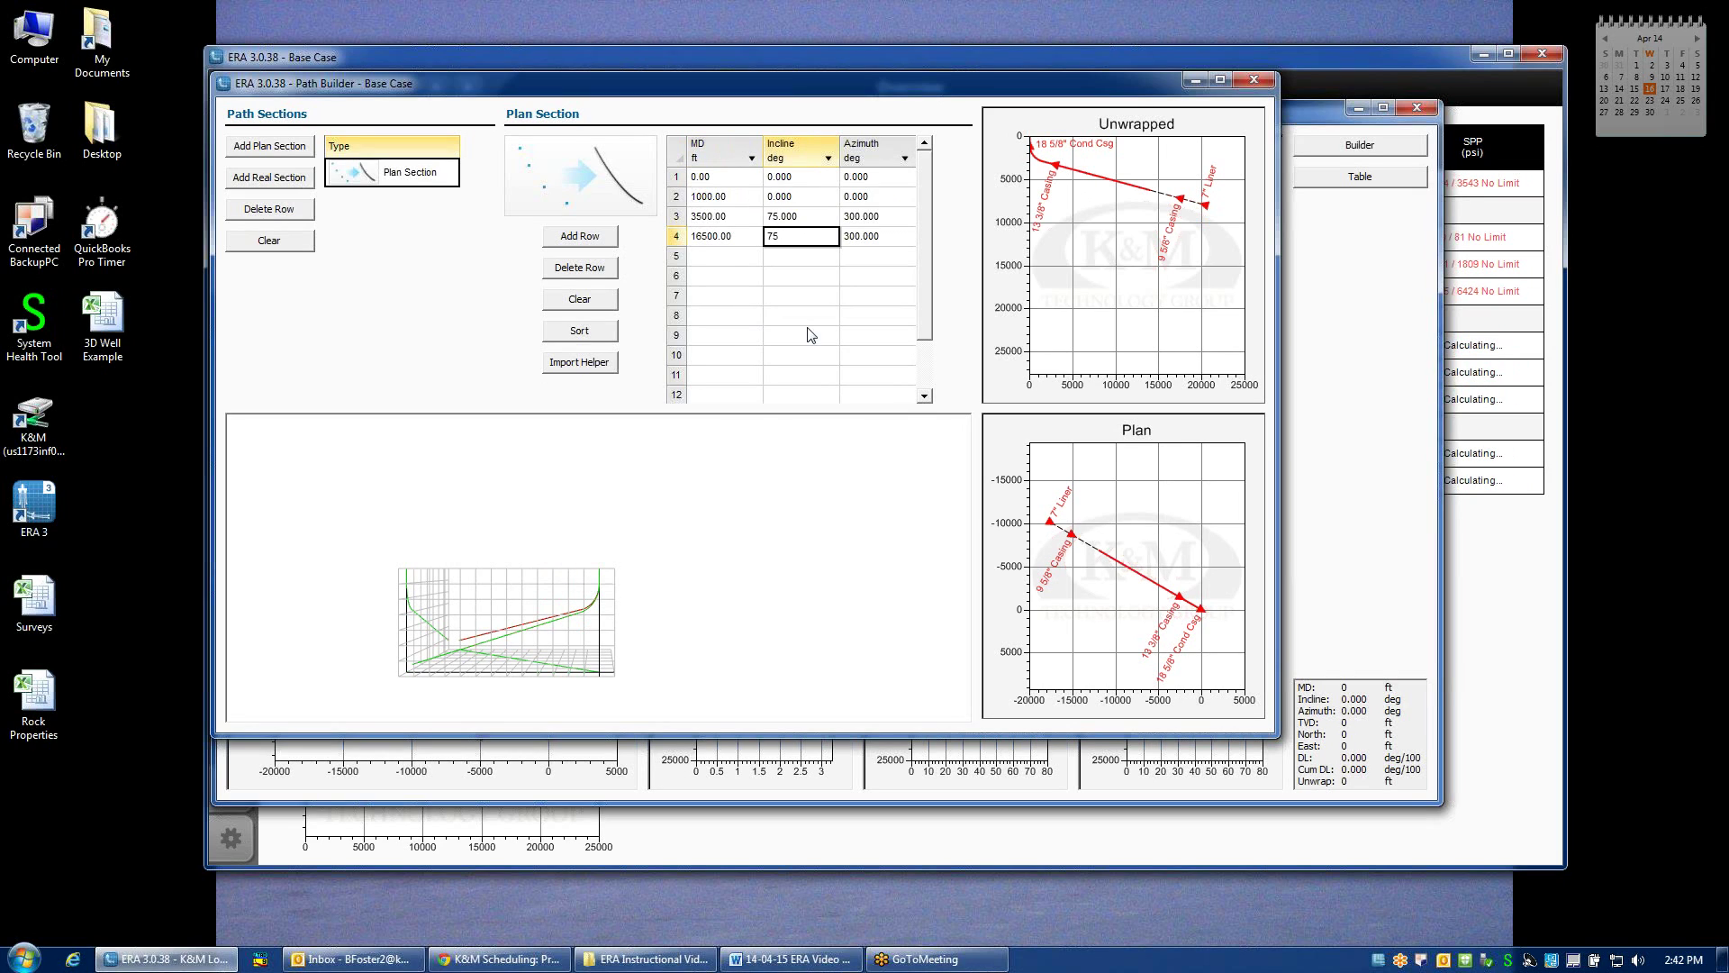
pyautogui.click(882, 241)
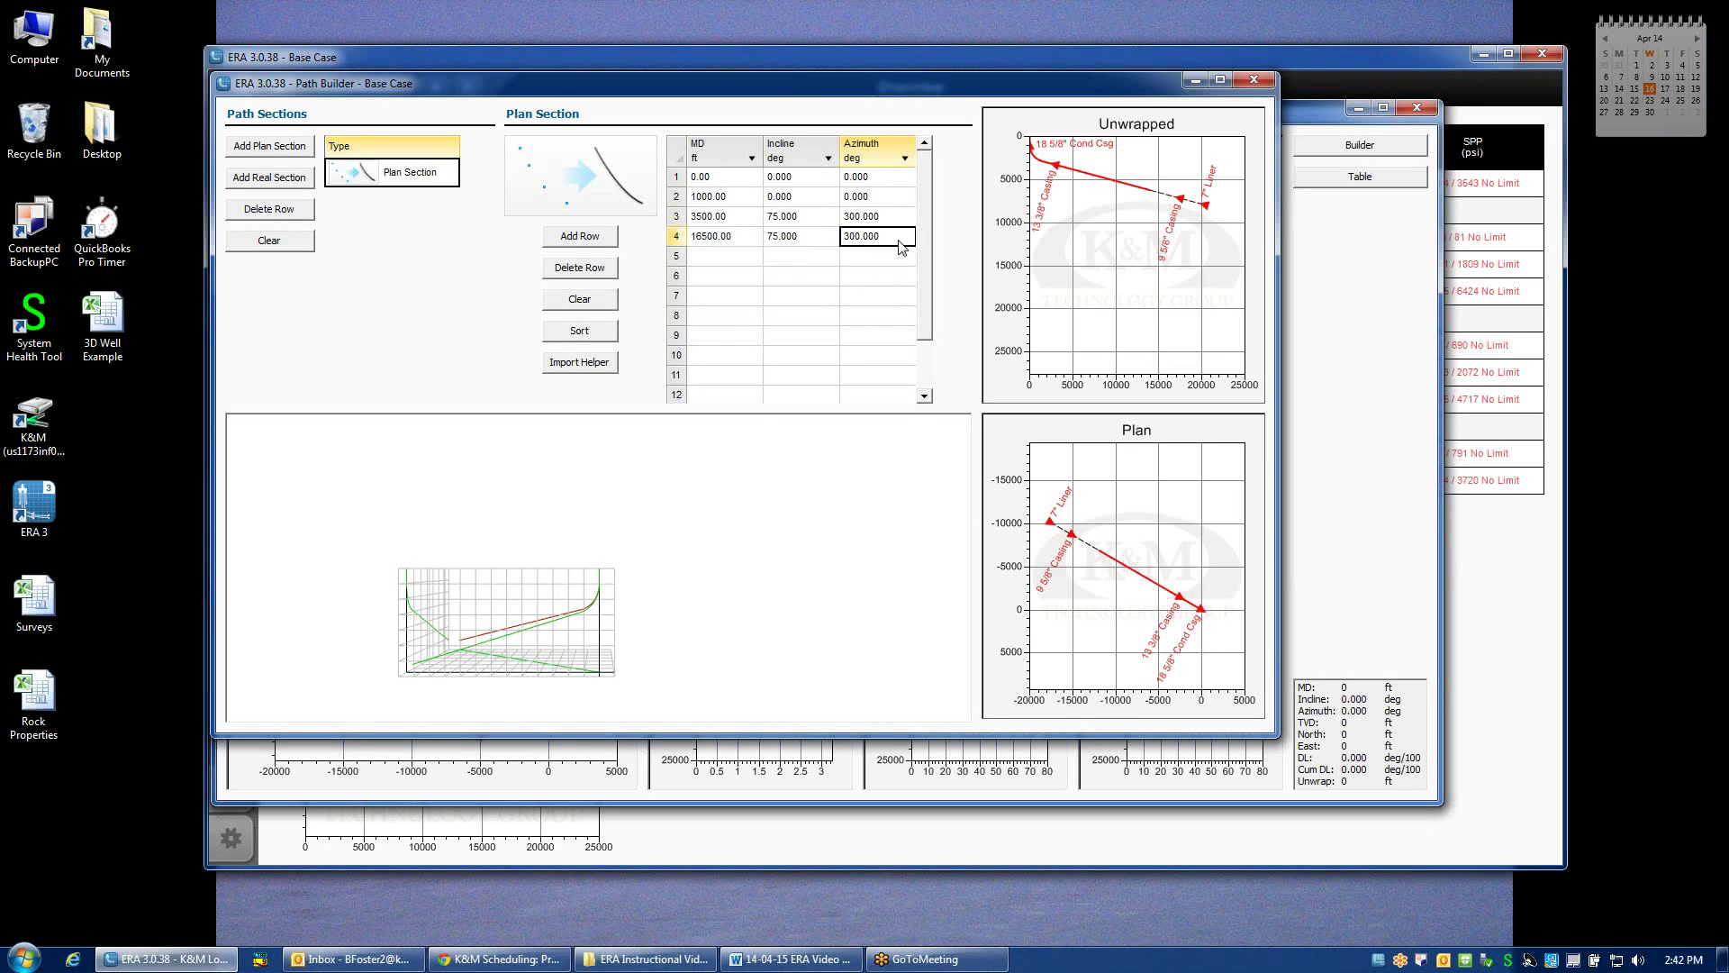
pyautogui.click(704, 261)
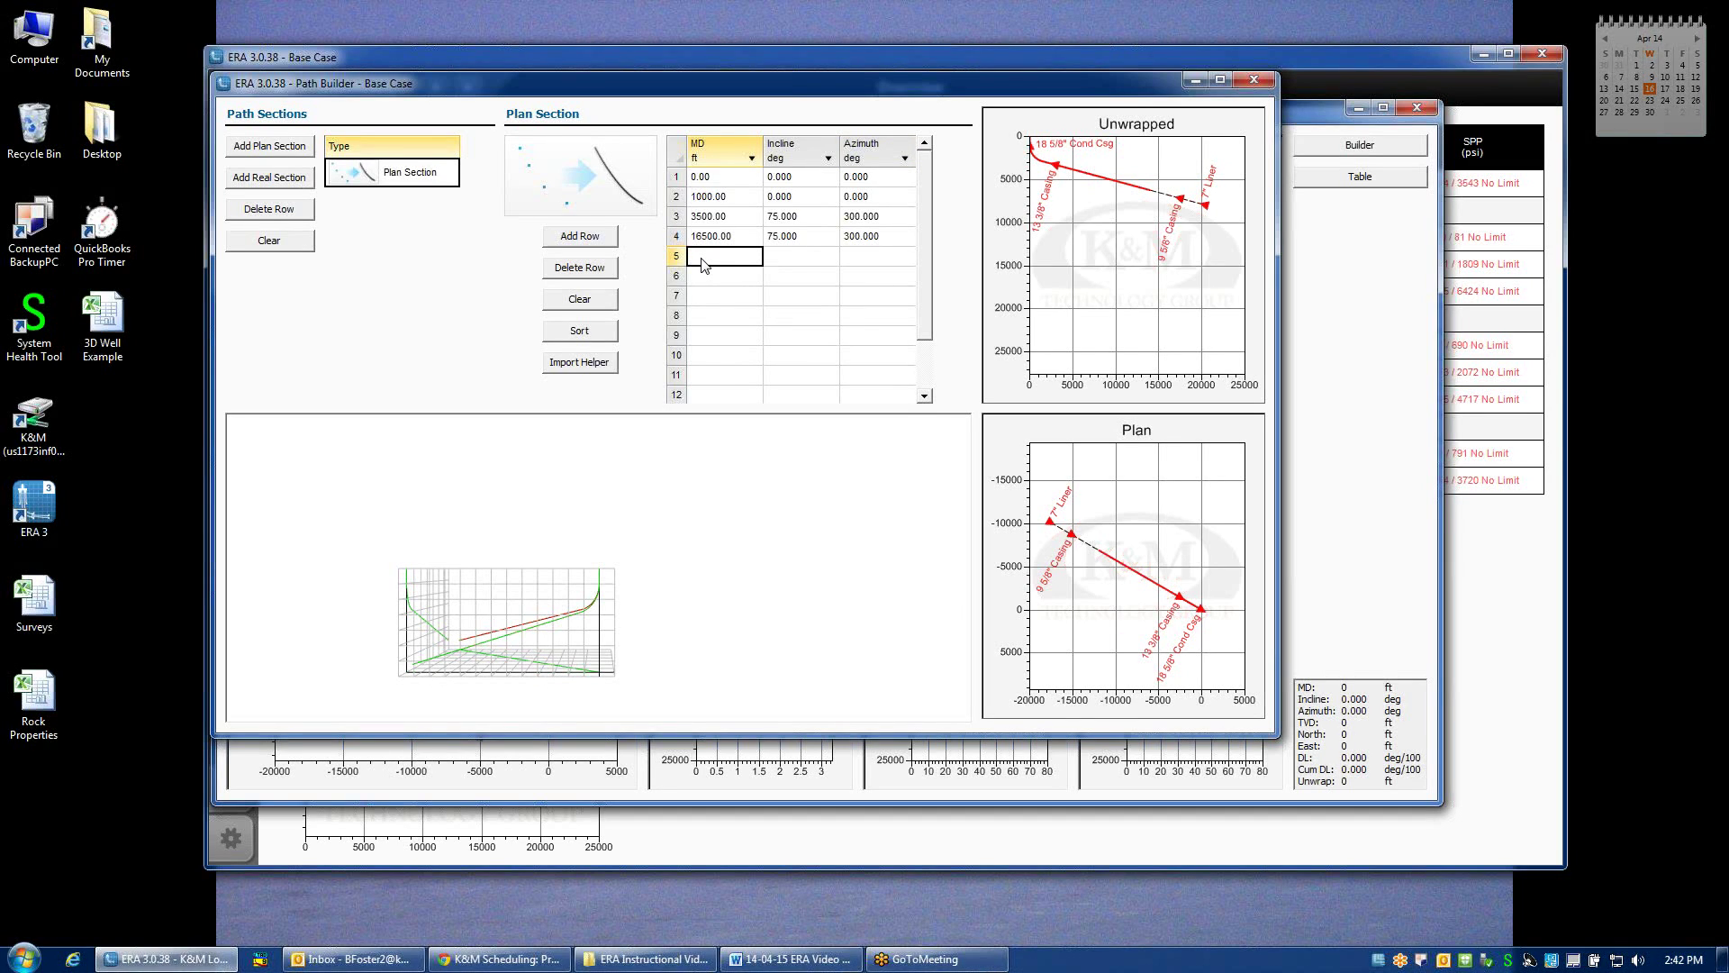
# - Enter row 5 at MD 17500 ft with 60° incline
pyautogui.write('17500')
pyautogui.press('Tab')
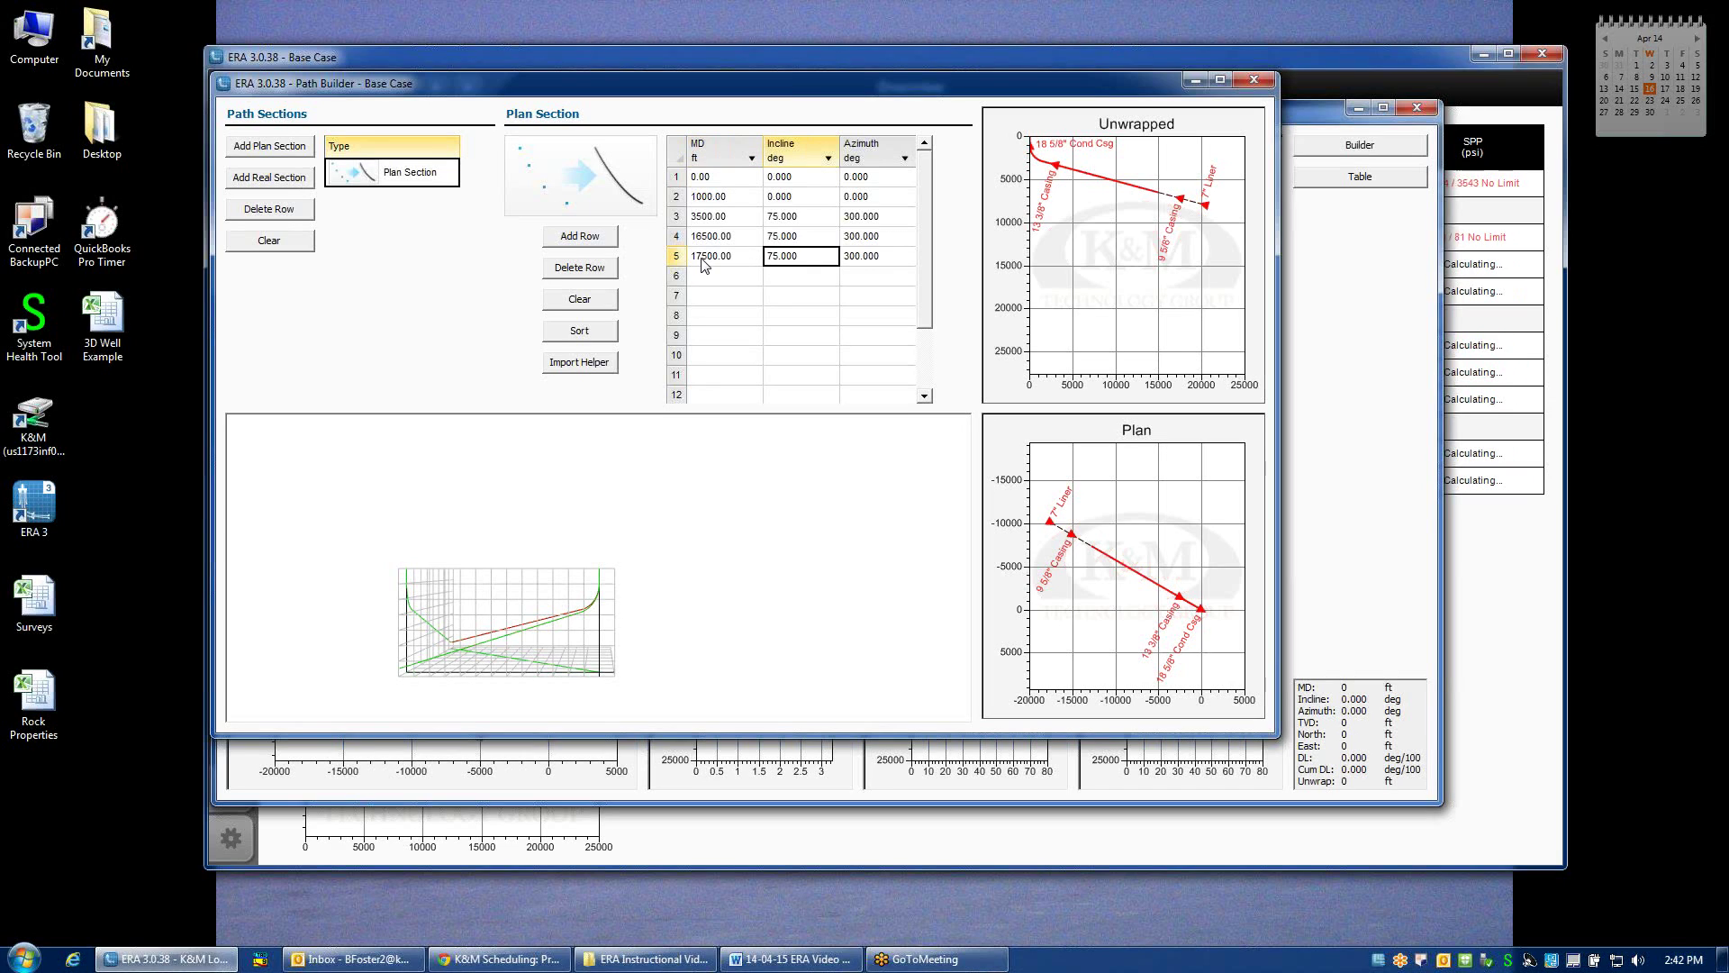
pyautogui.write('60')
pyautogui.press('Tab')
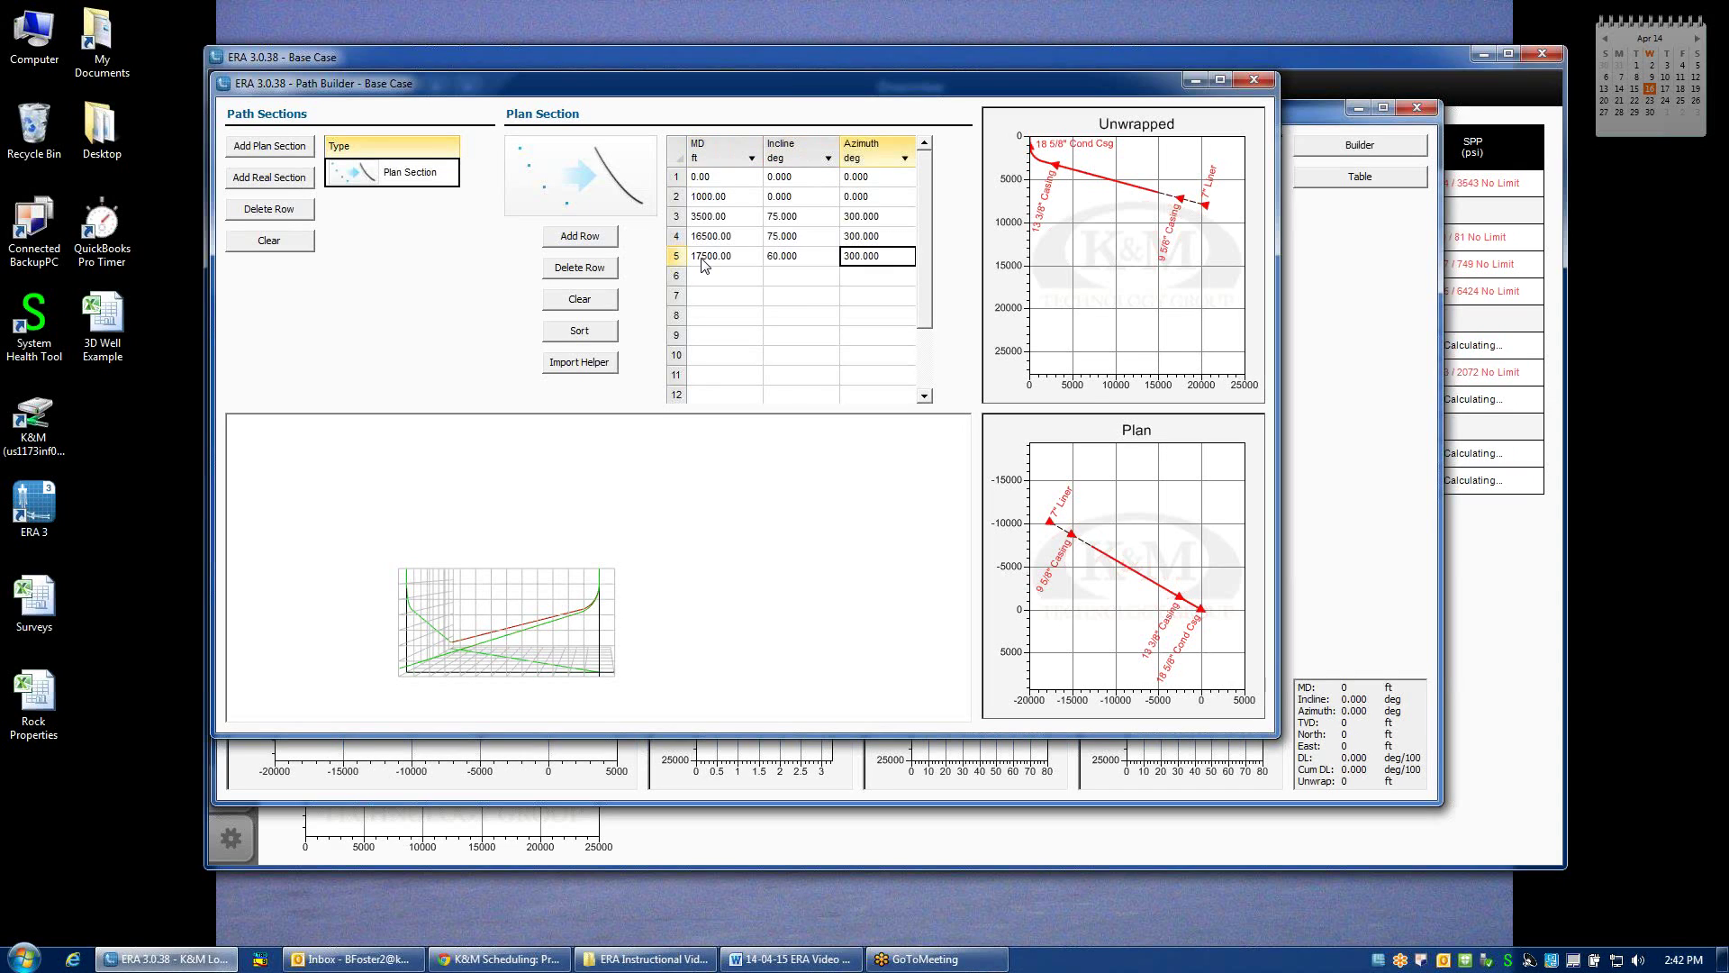
# - Enter row 6 at MD 19000 ft, correcting the mistyped 1900 depth
pyautogui.click(734, 284)
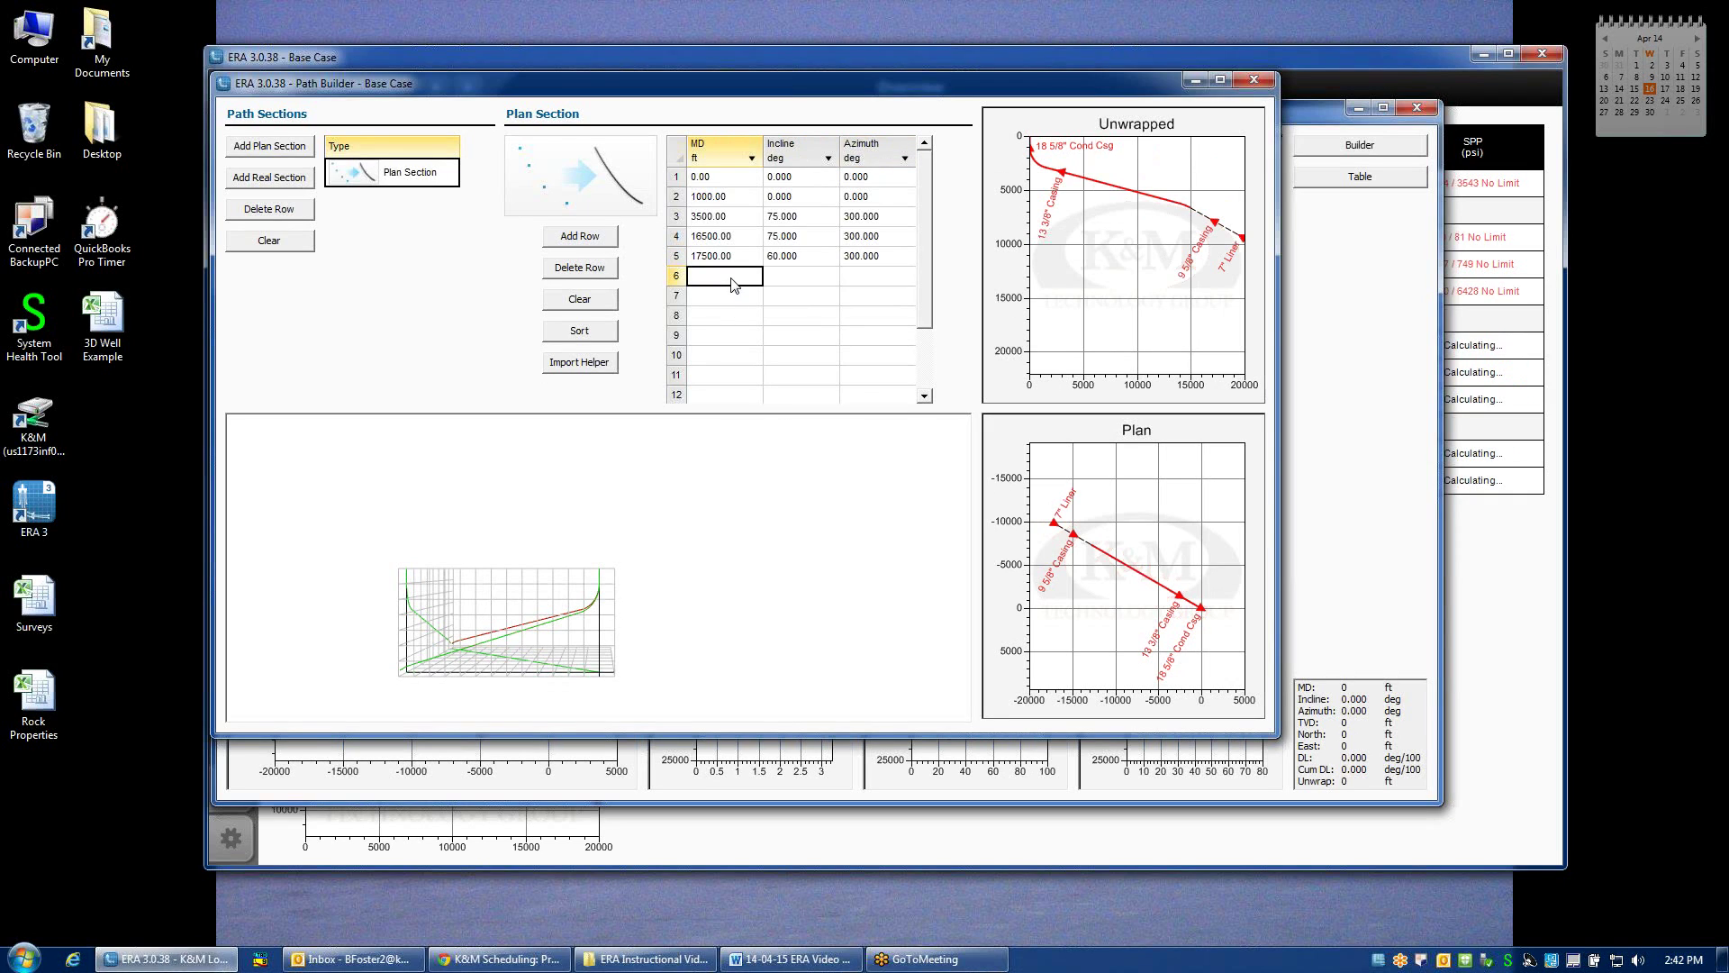
pyautogui.write('1900')
pyautogui.press('Tab')
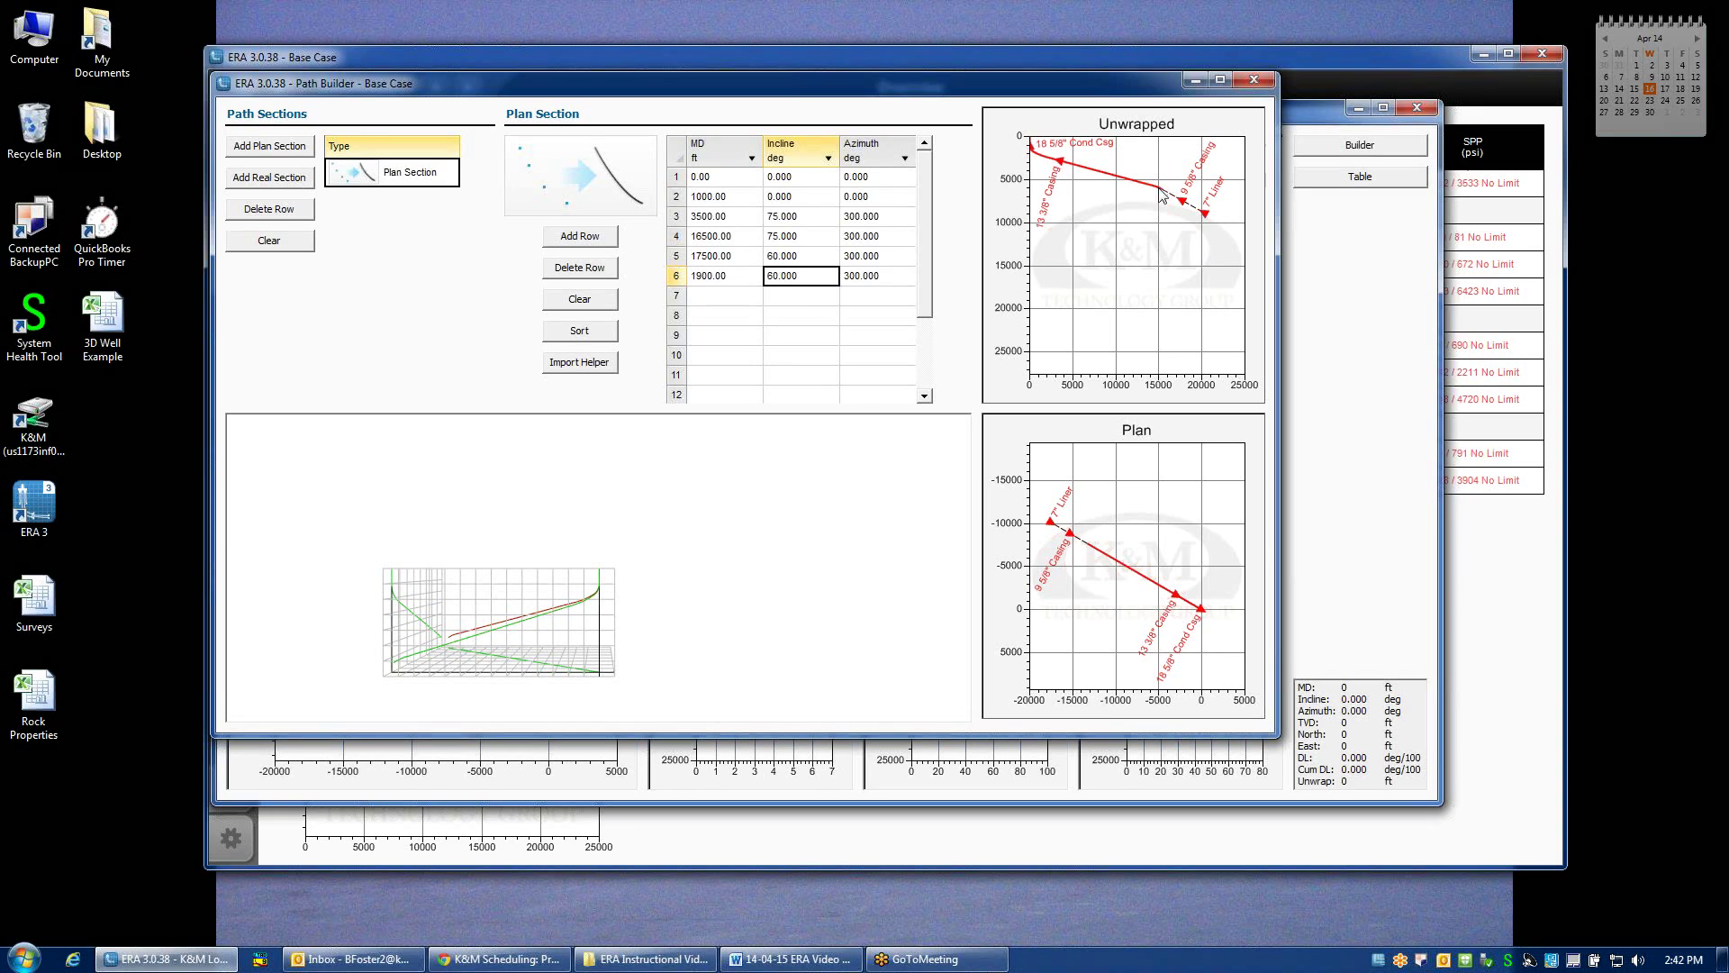
pyautogui.click(726, 281)
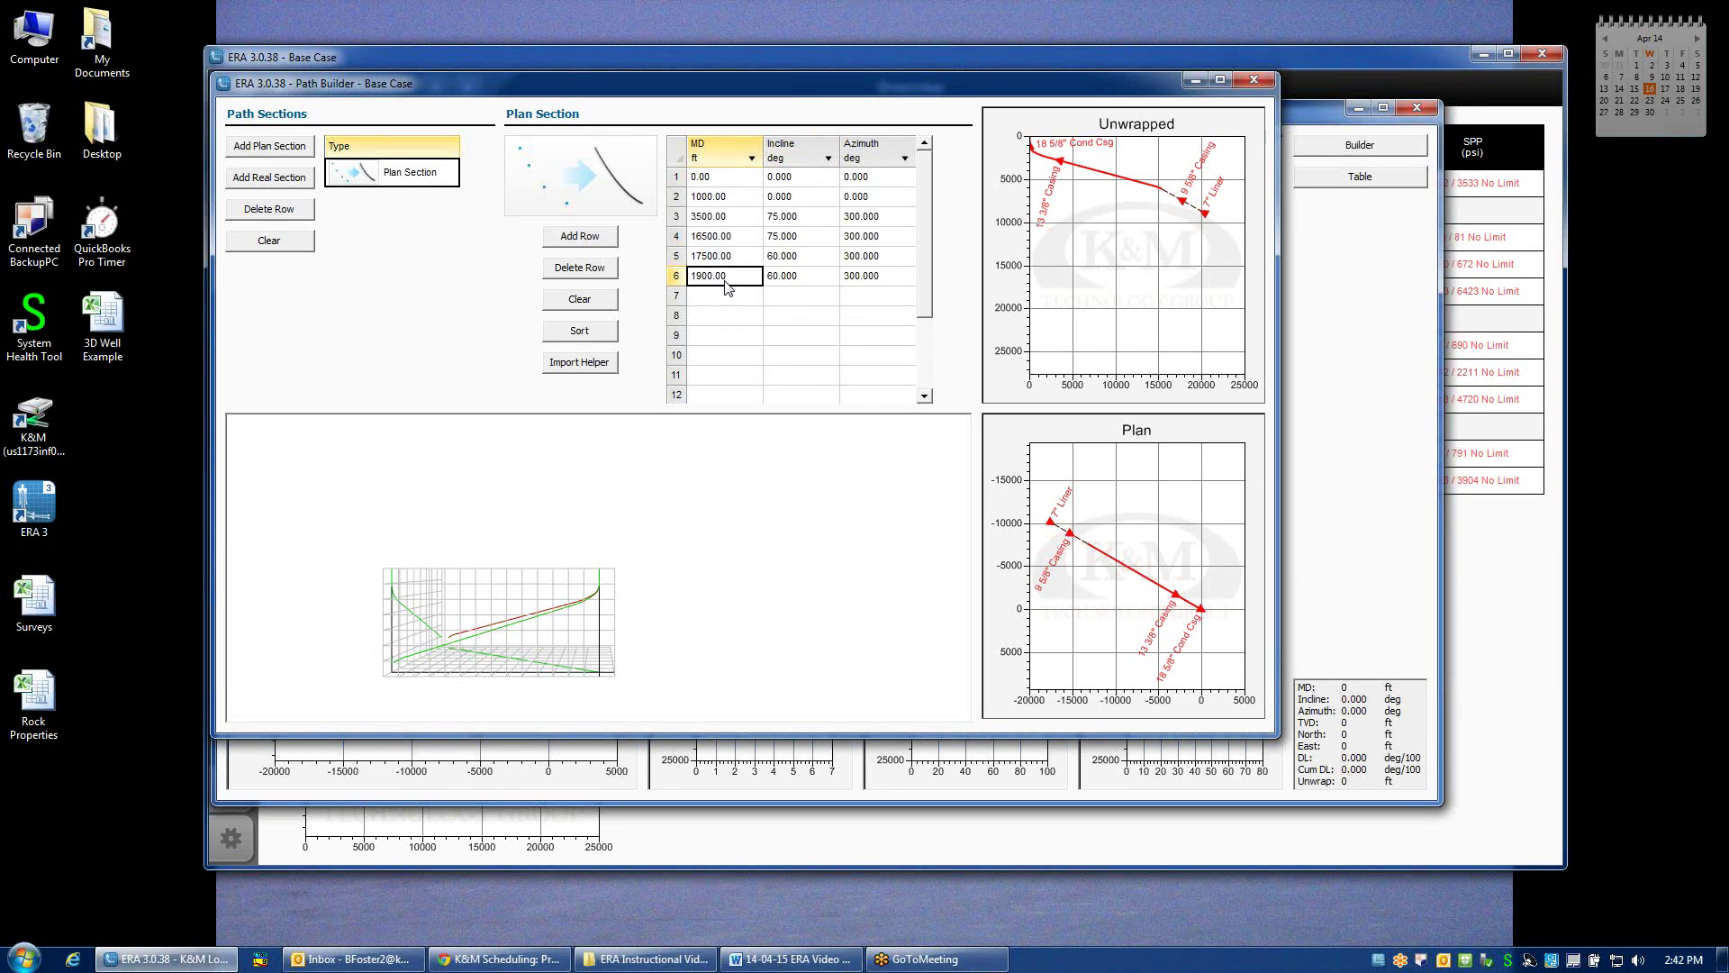
pyautogui.write('19')
pyautogui.press('Up')
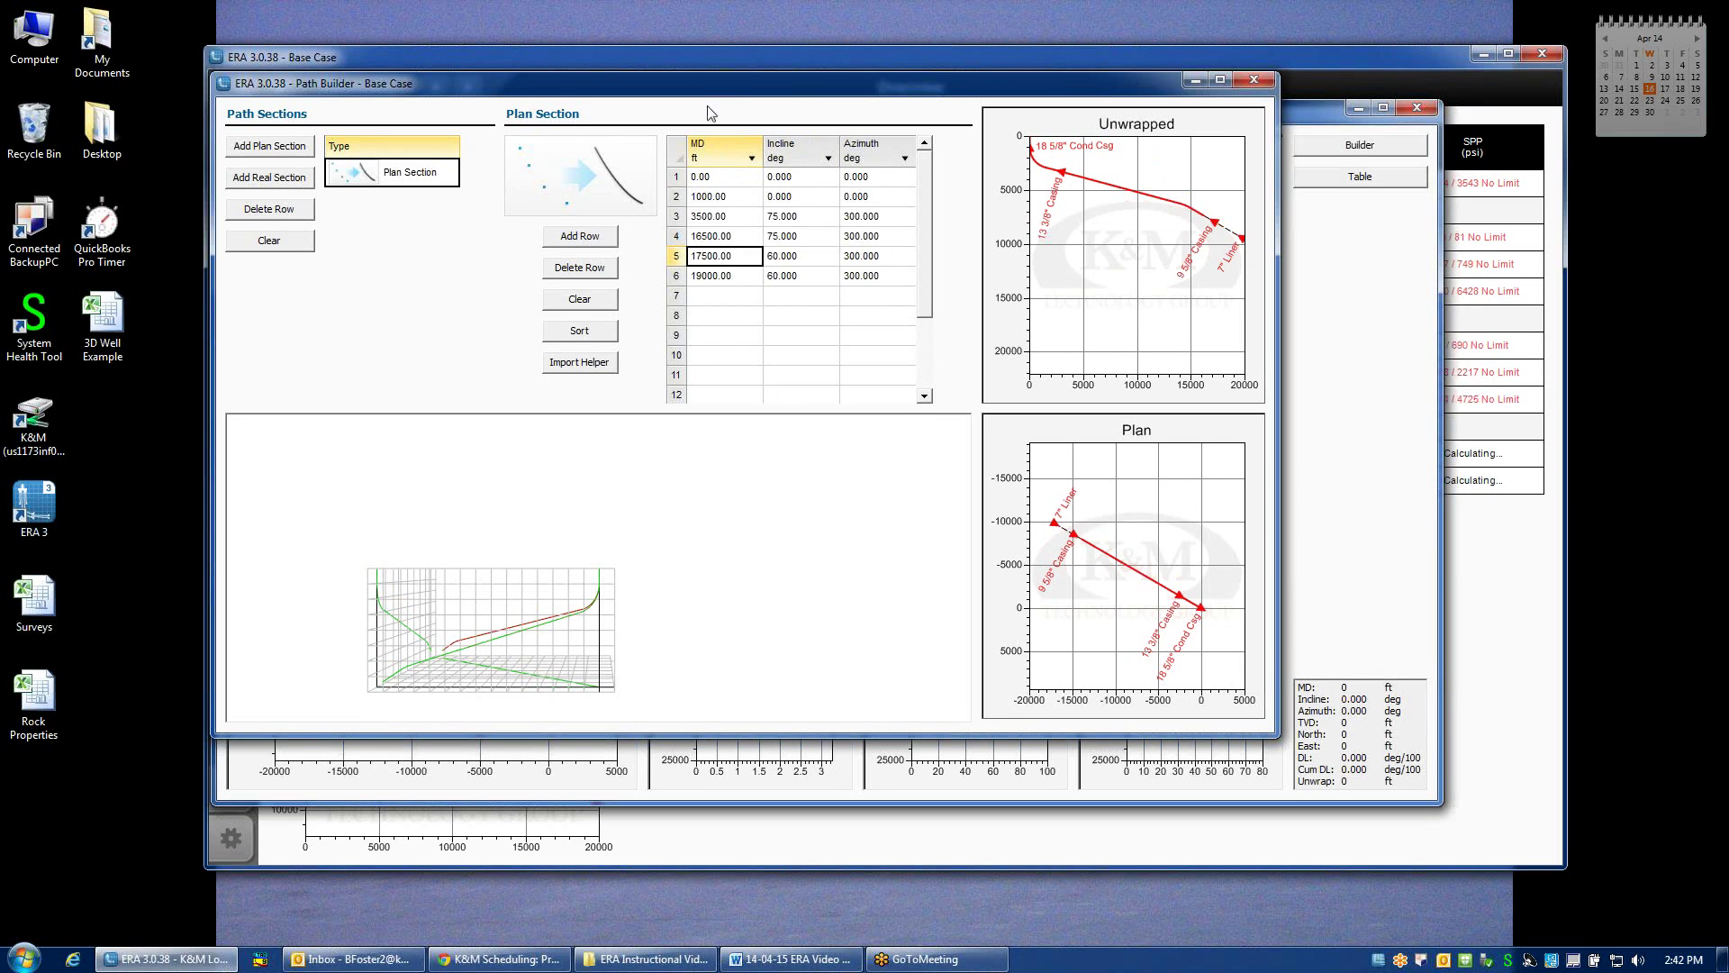
# - Rearrange the two Path Builder windows, bringing the plan-section table view to the front
pyautogui.moveTo(700, 87); pyautogui.dragTo(916, 107)
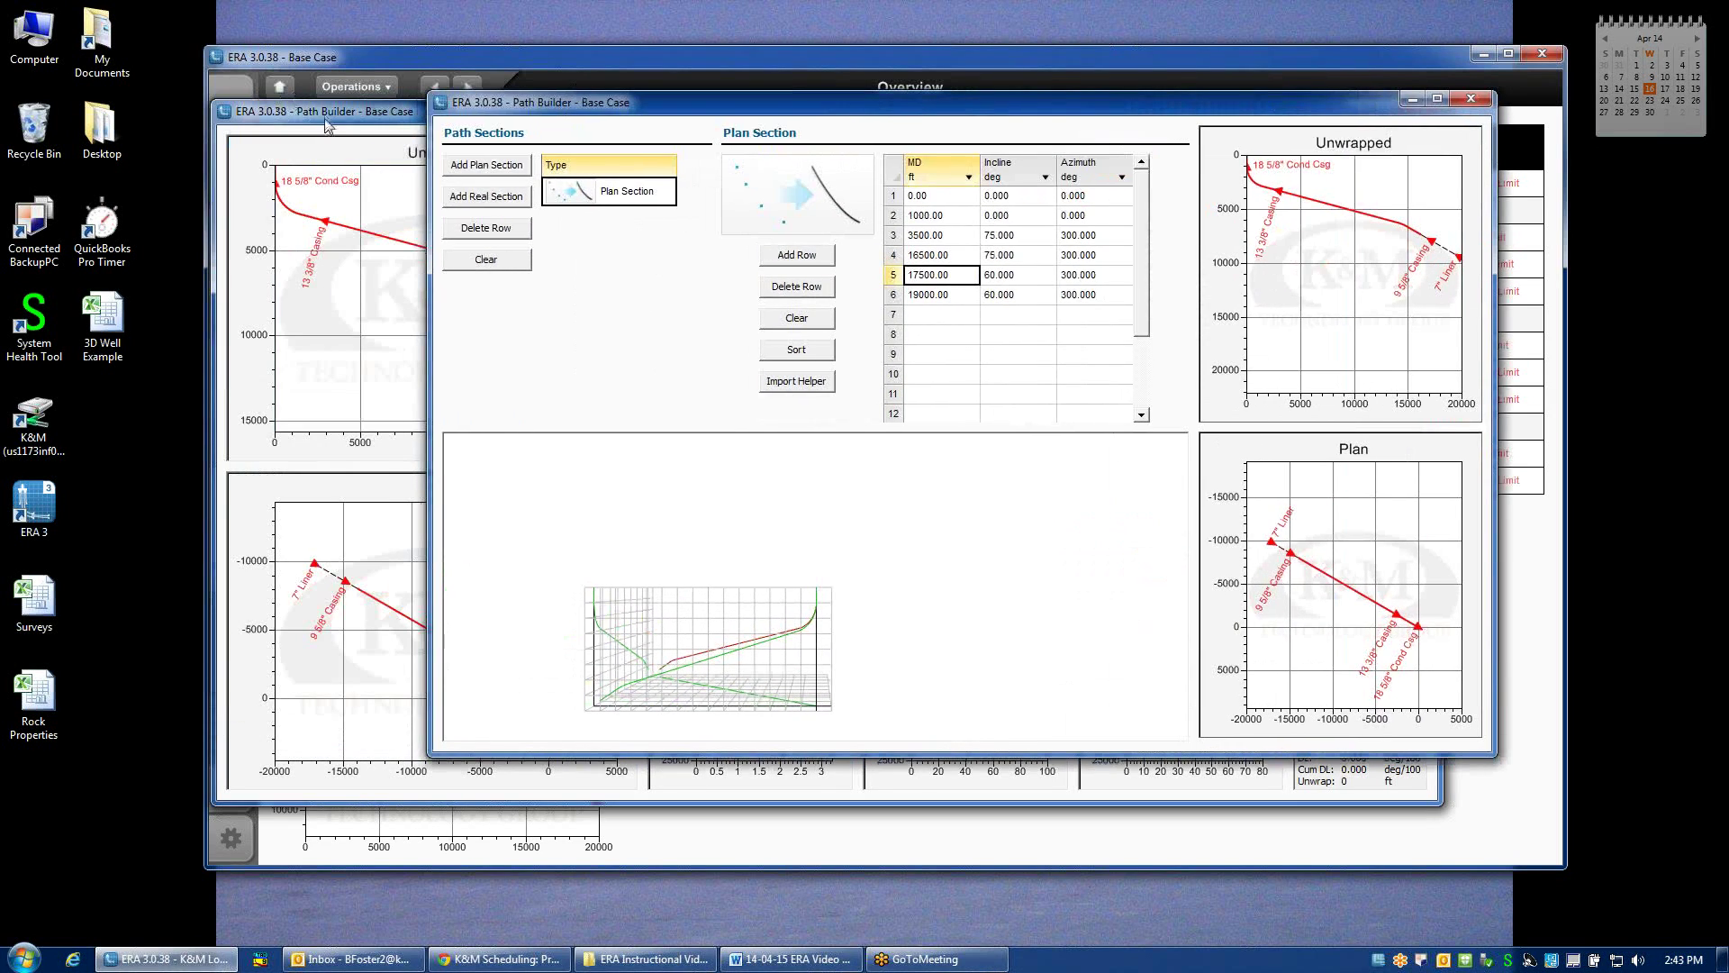
pyautogui.click(326, 124)
pyautogui.moveTo(326, 124); pyautogui.dragTo(441, 124)
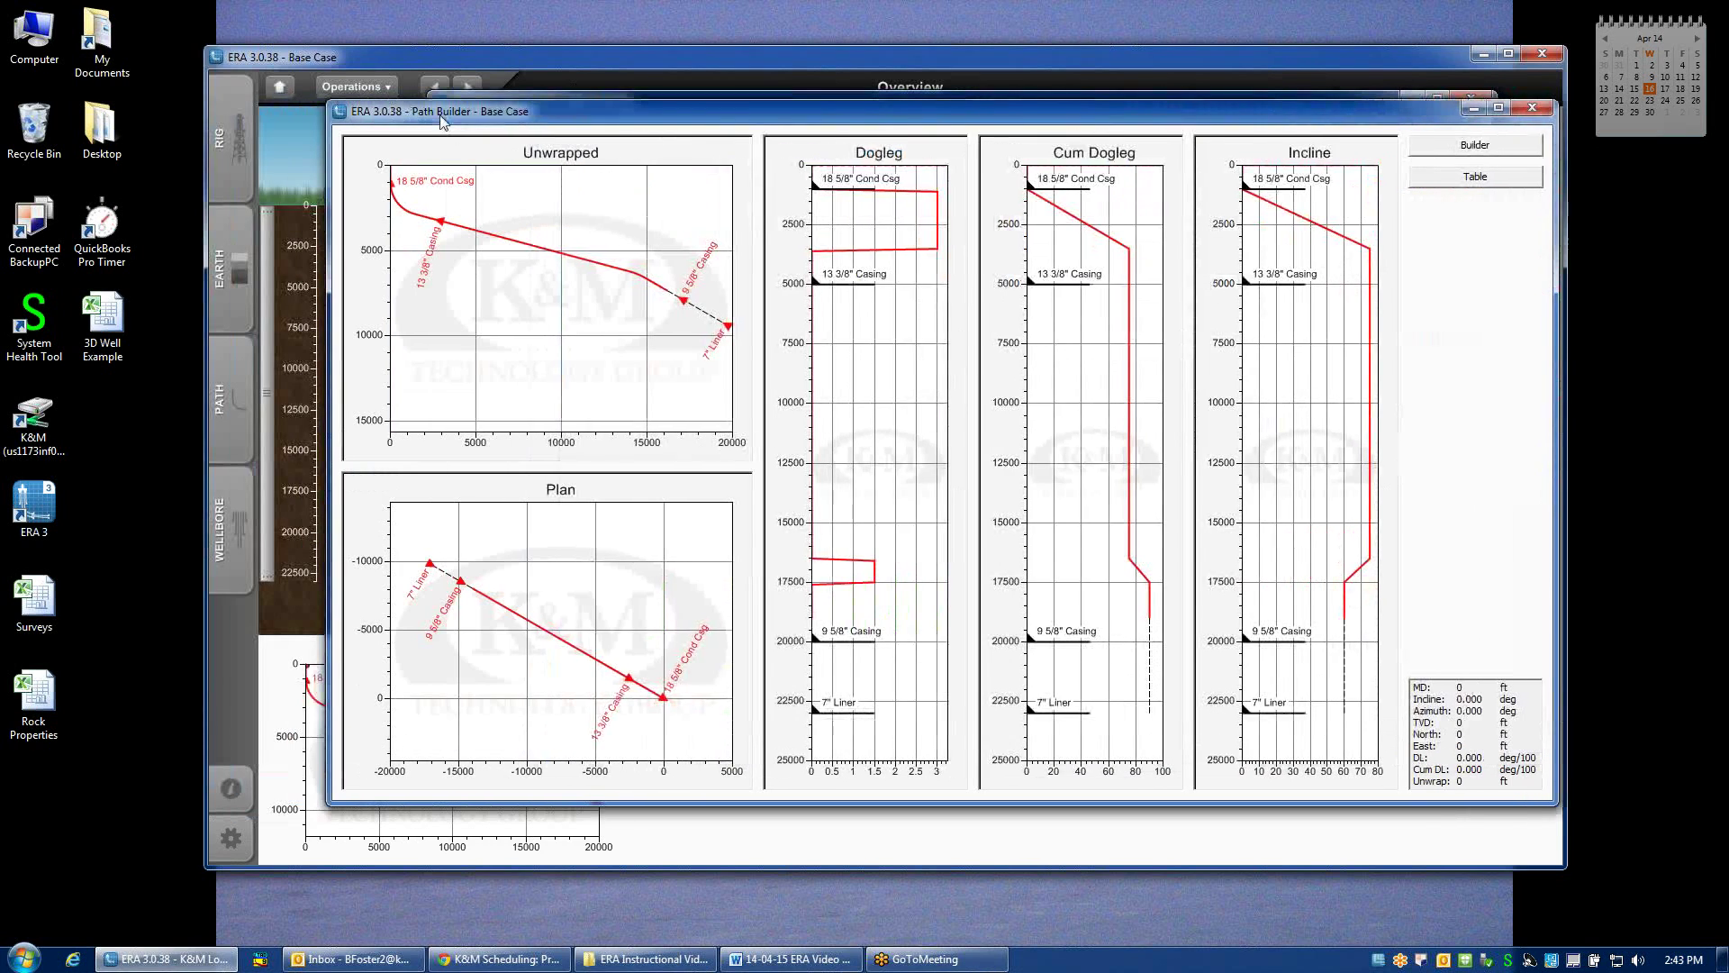
pyautogui.click(1276, 93)
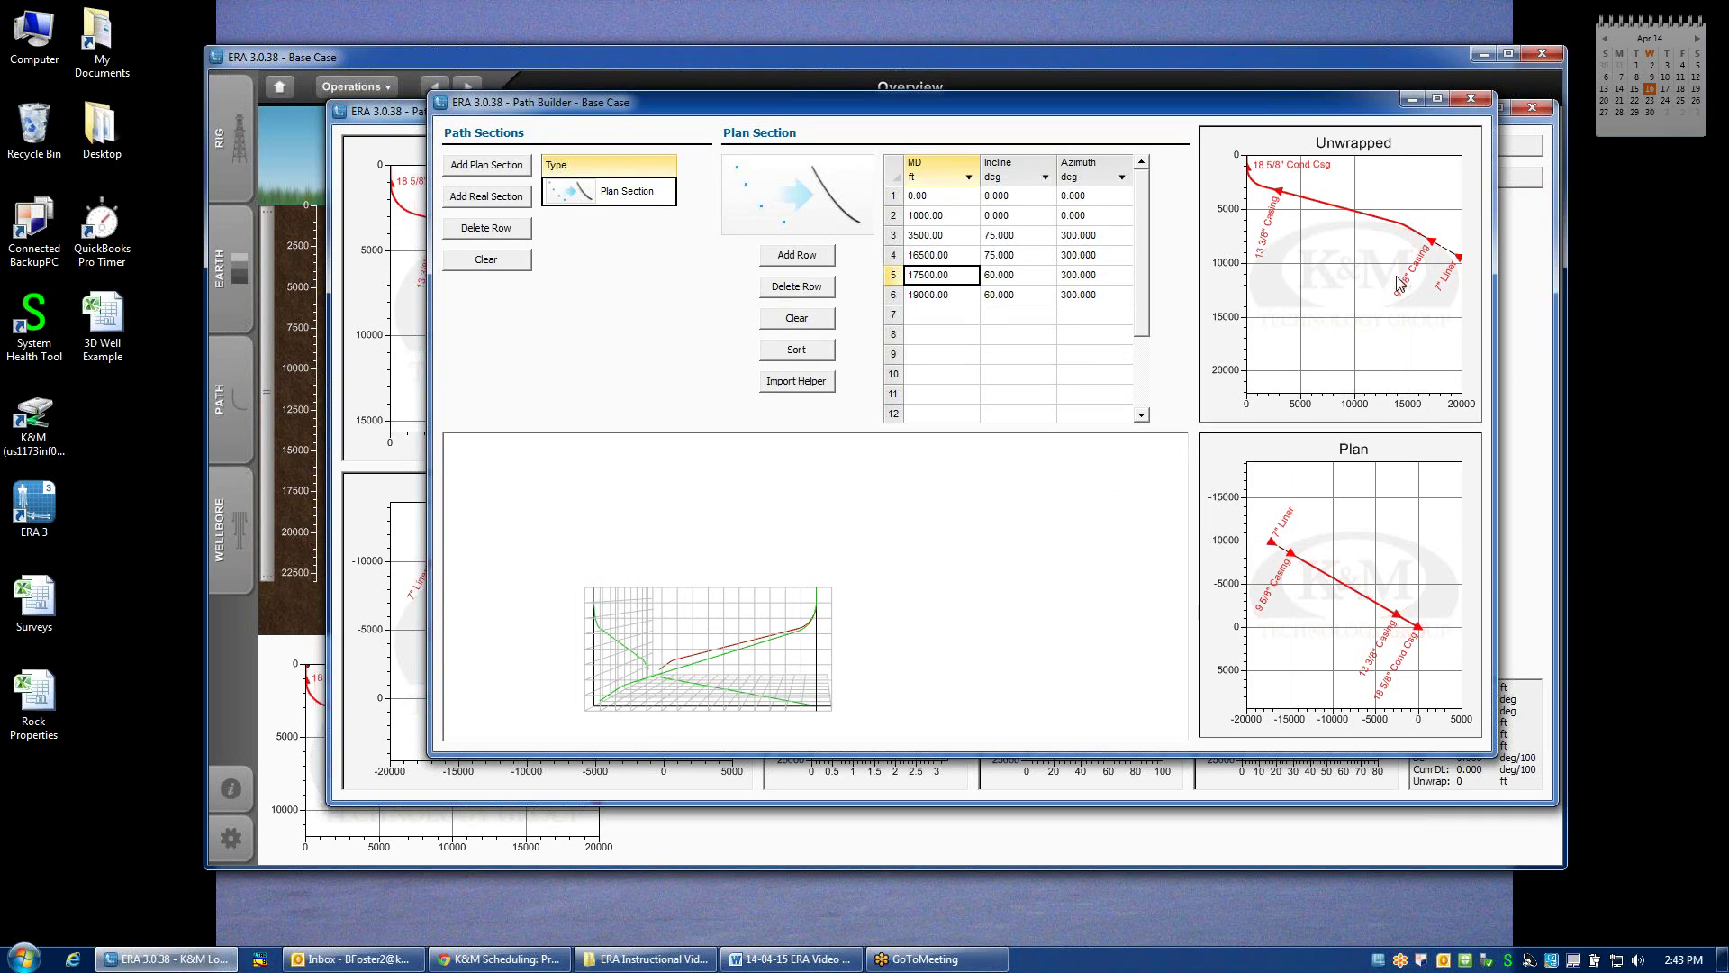
pyautogui.doubleClick(1359, 302)
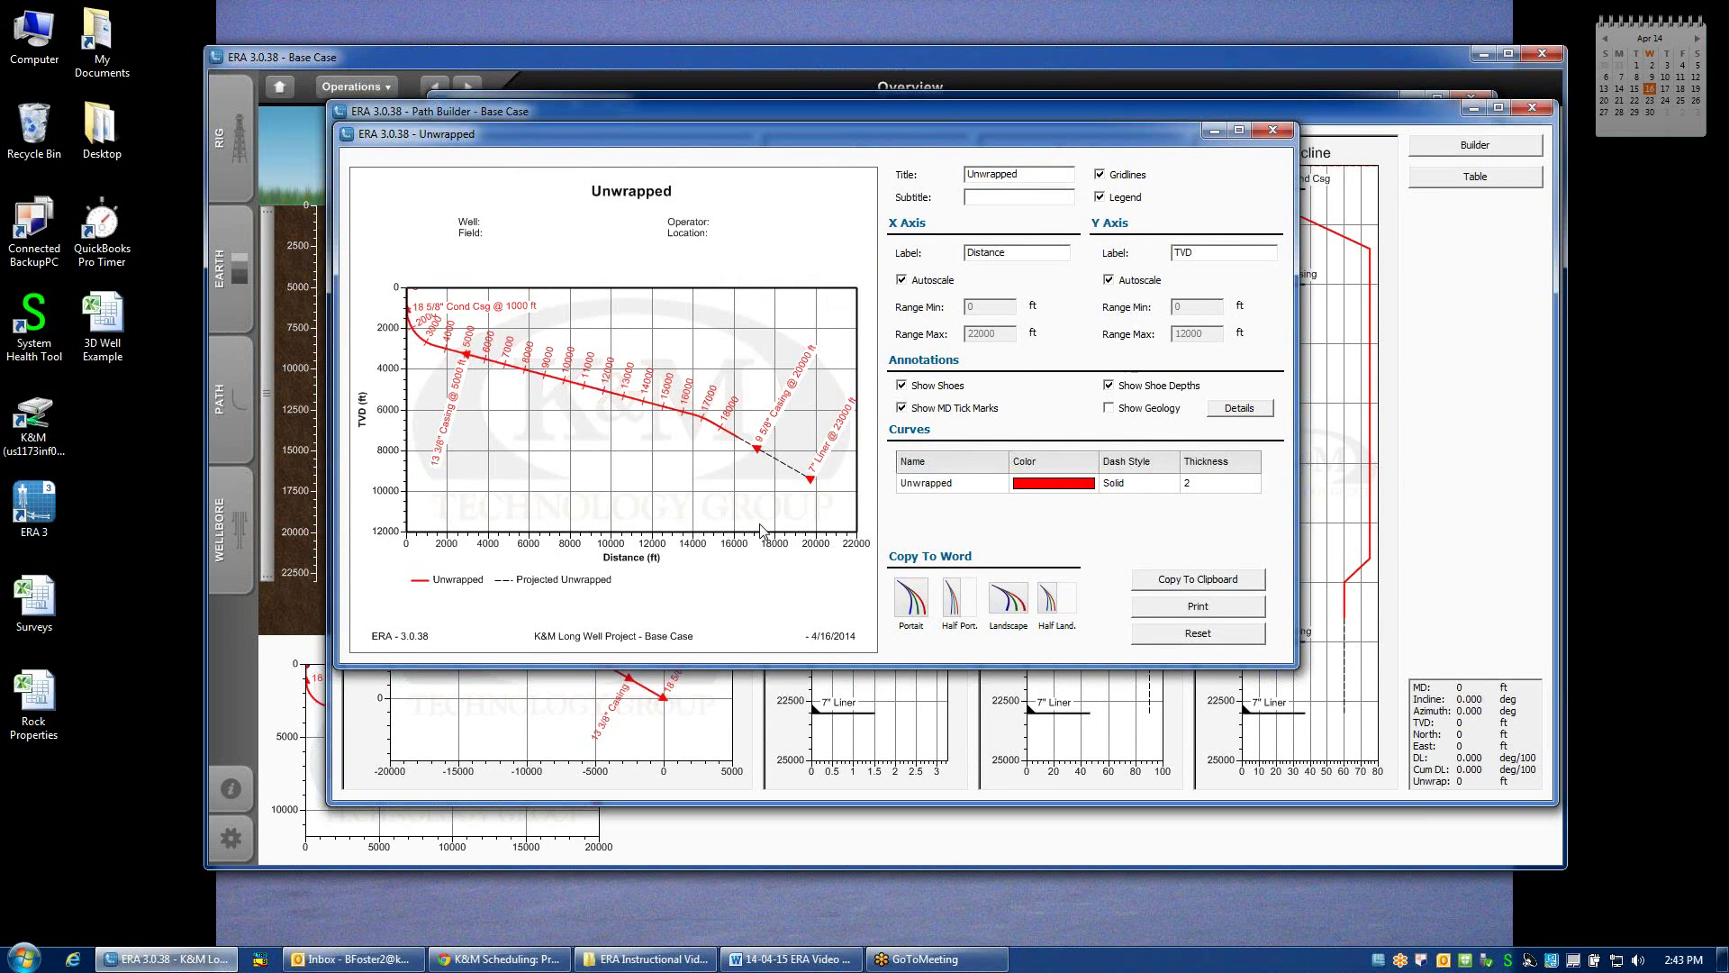
# - Toggle the Unwrapped chart's gridlines and legend off and back on
pyautogui.click(1130, 176)
pyautogui.click(1131, 176)
pyautogui.click(1126, 199)
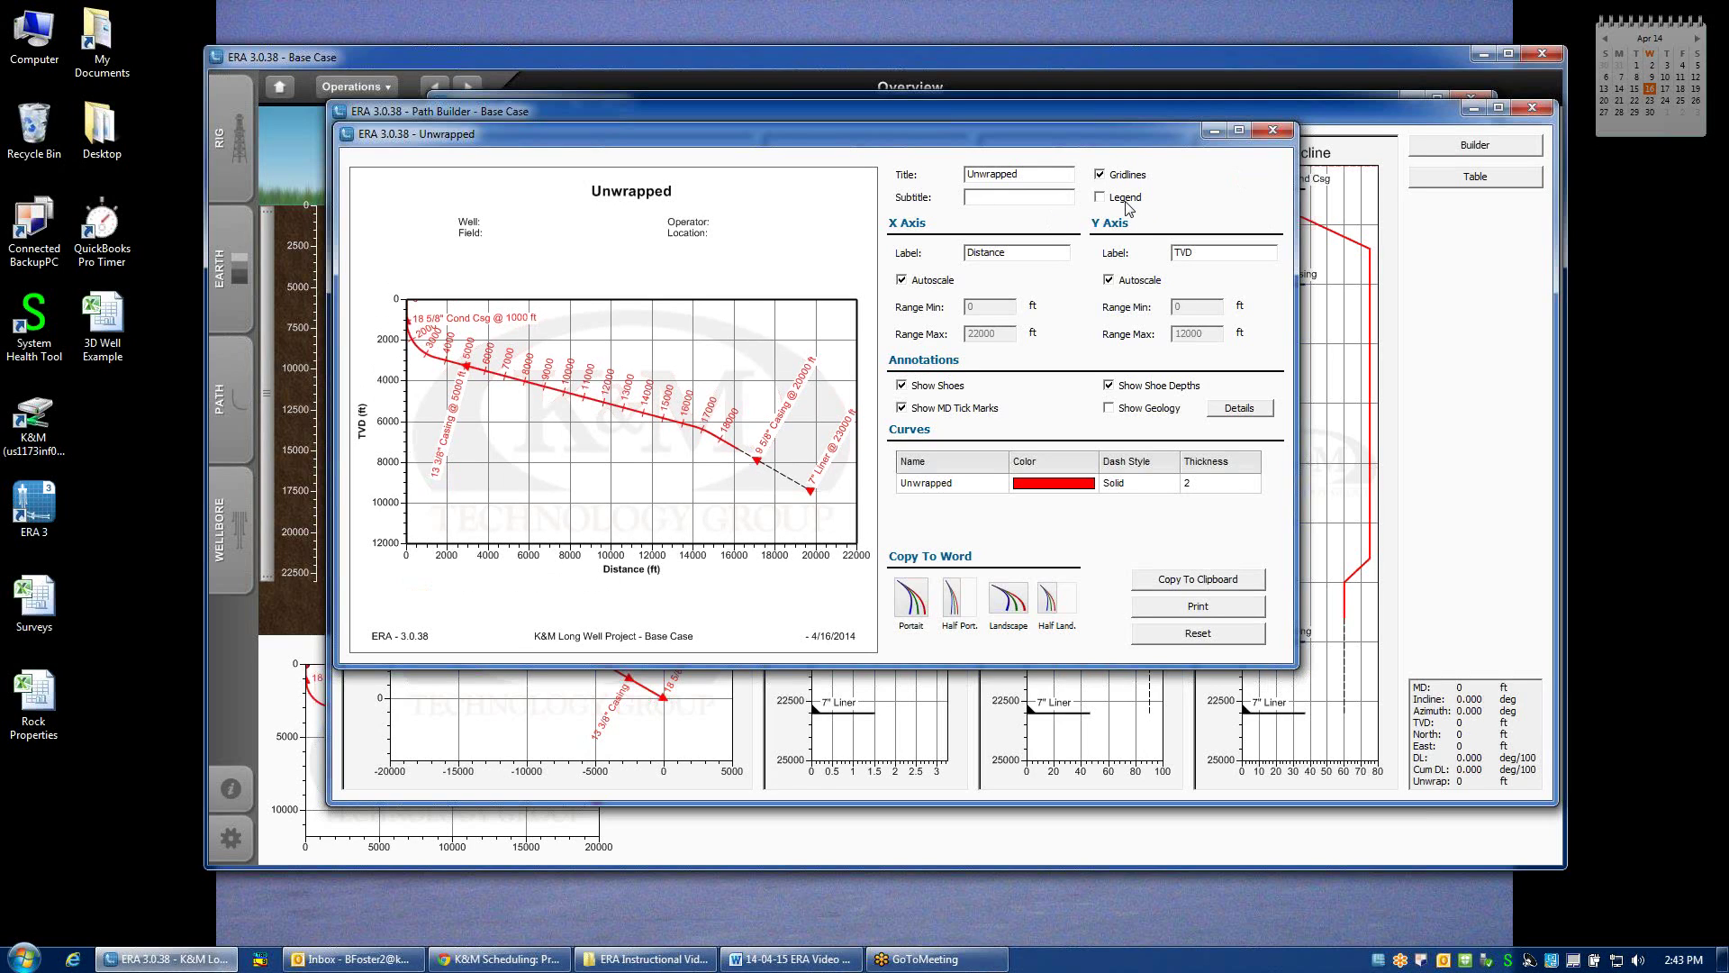
pyautogui.click(1126, 204)
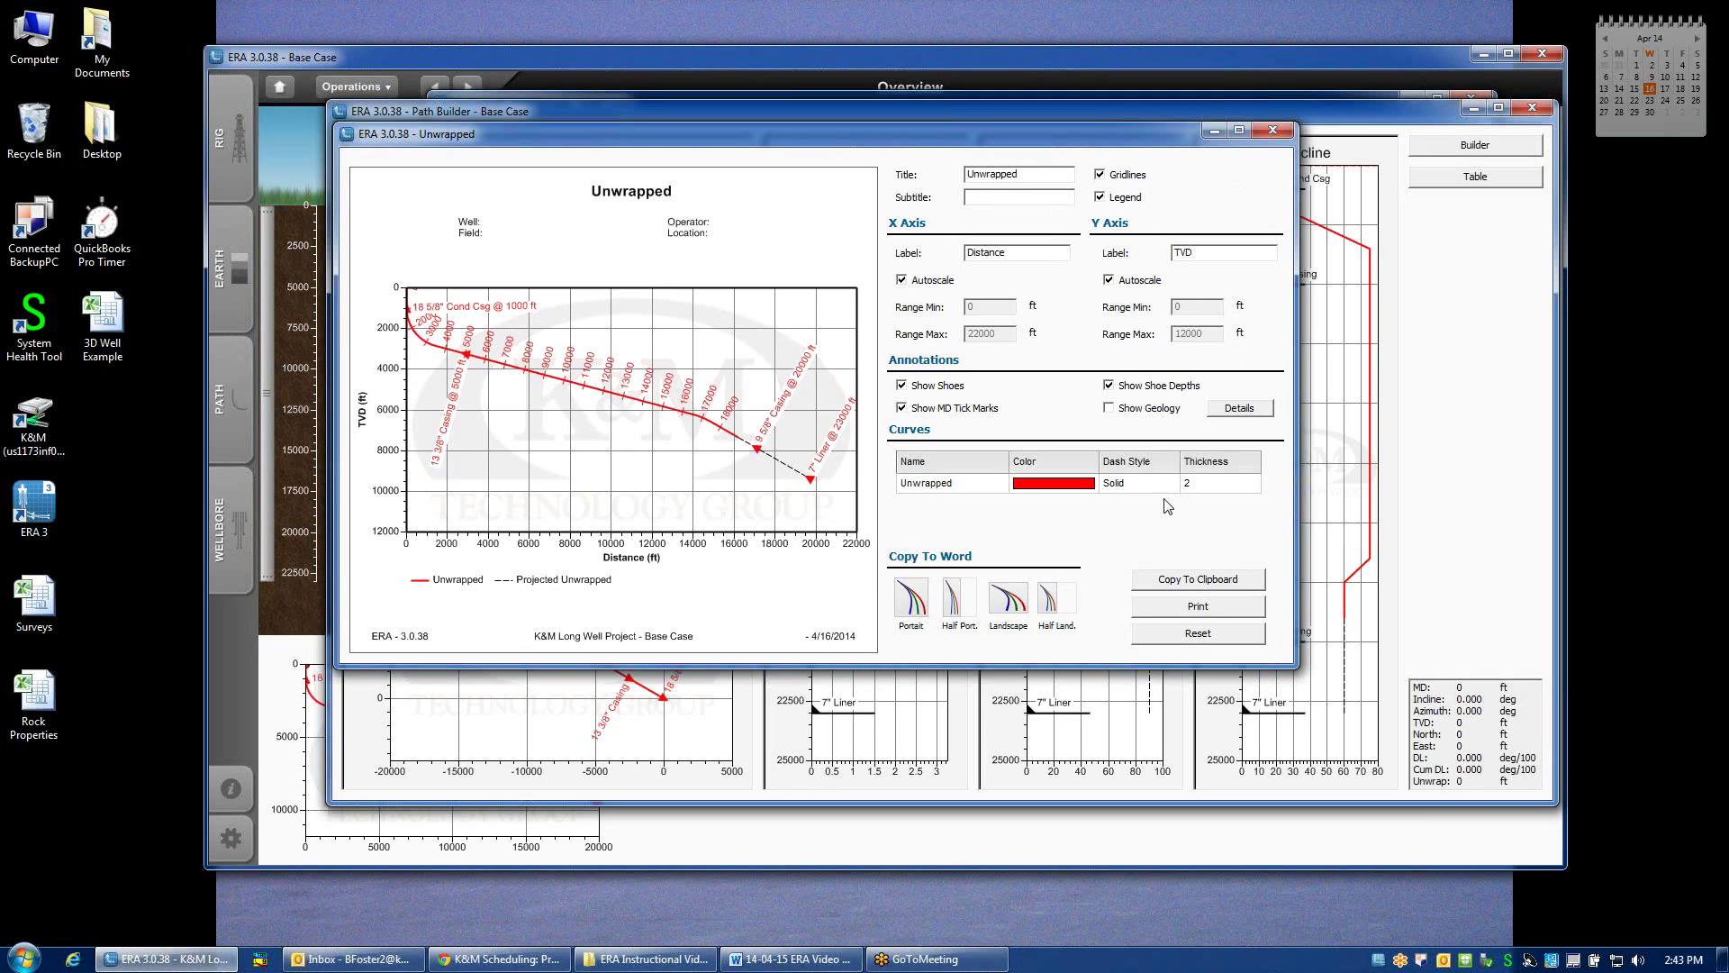
# - Turn off X-axis autoscale and set the Distance axis maximum to 26000 ft
pyautogui.click(925, 284)
pyautogui.doubleClick(982, 333)
pyautogui.write('26000')
pyautogui.press('Return')
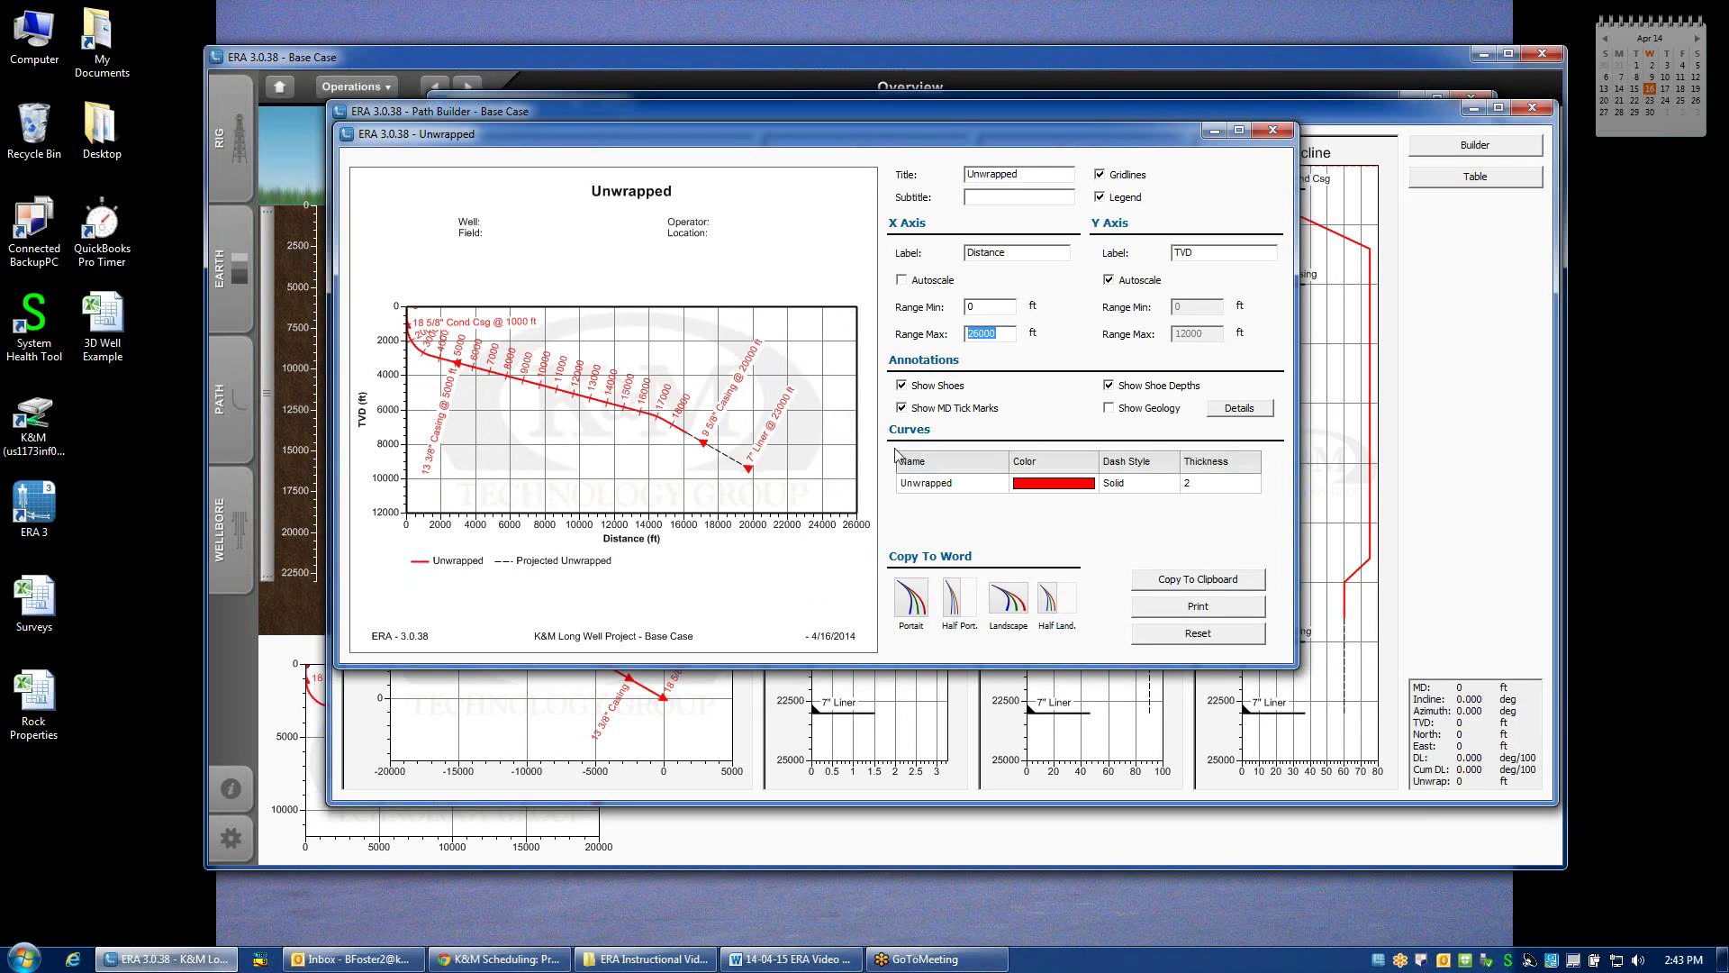
# - Restore X-axis autoscale, show geology formations, and colour the Unwrapped curve blue
pyautogui.click(922, 282)
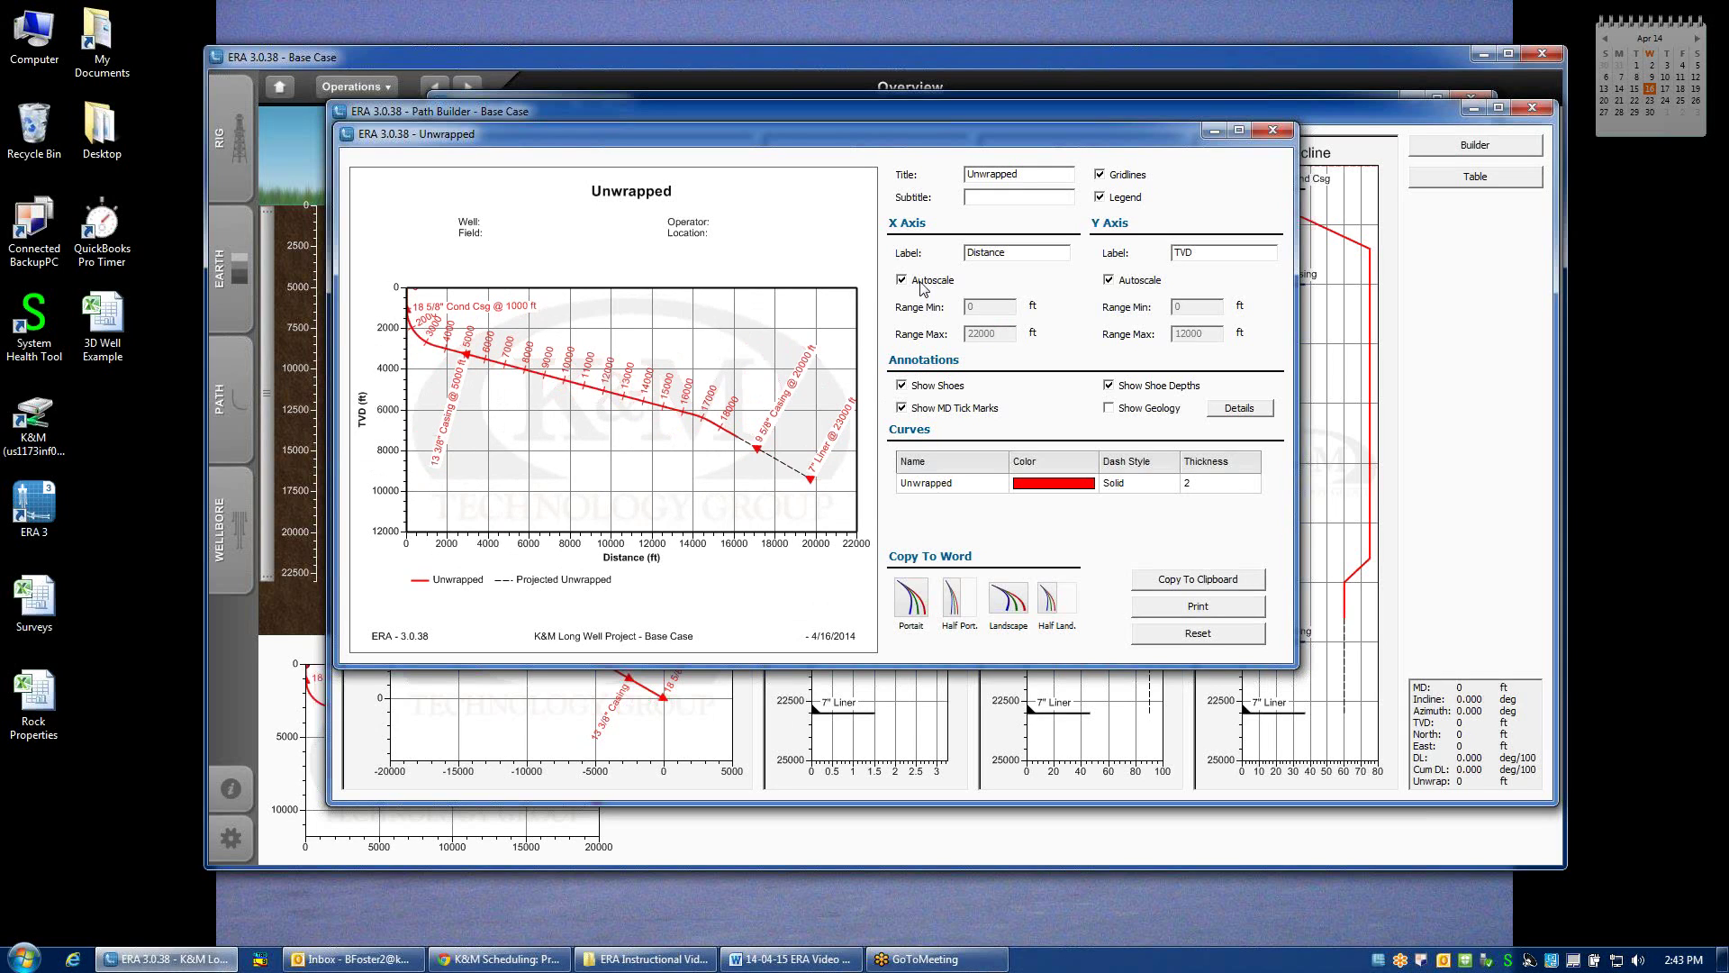
pyautogui.click(1110, 409)
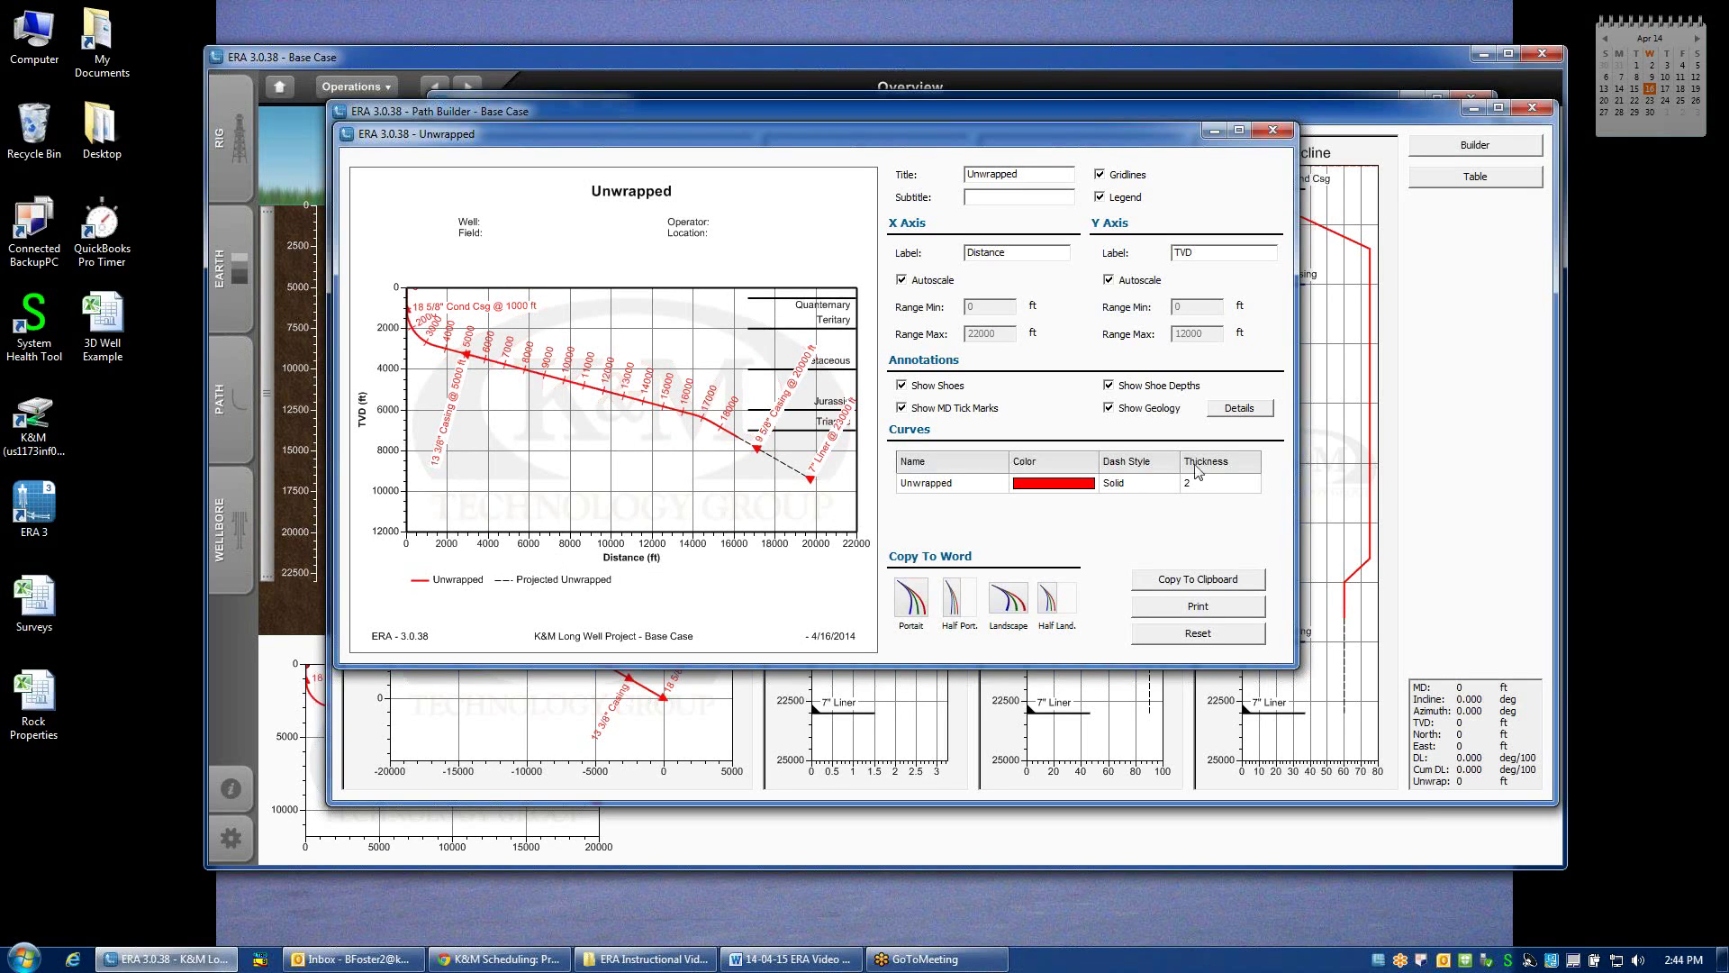
pyautogui.click(1082, 492)
pyautogui.click(1088, 487)
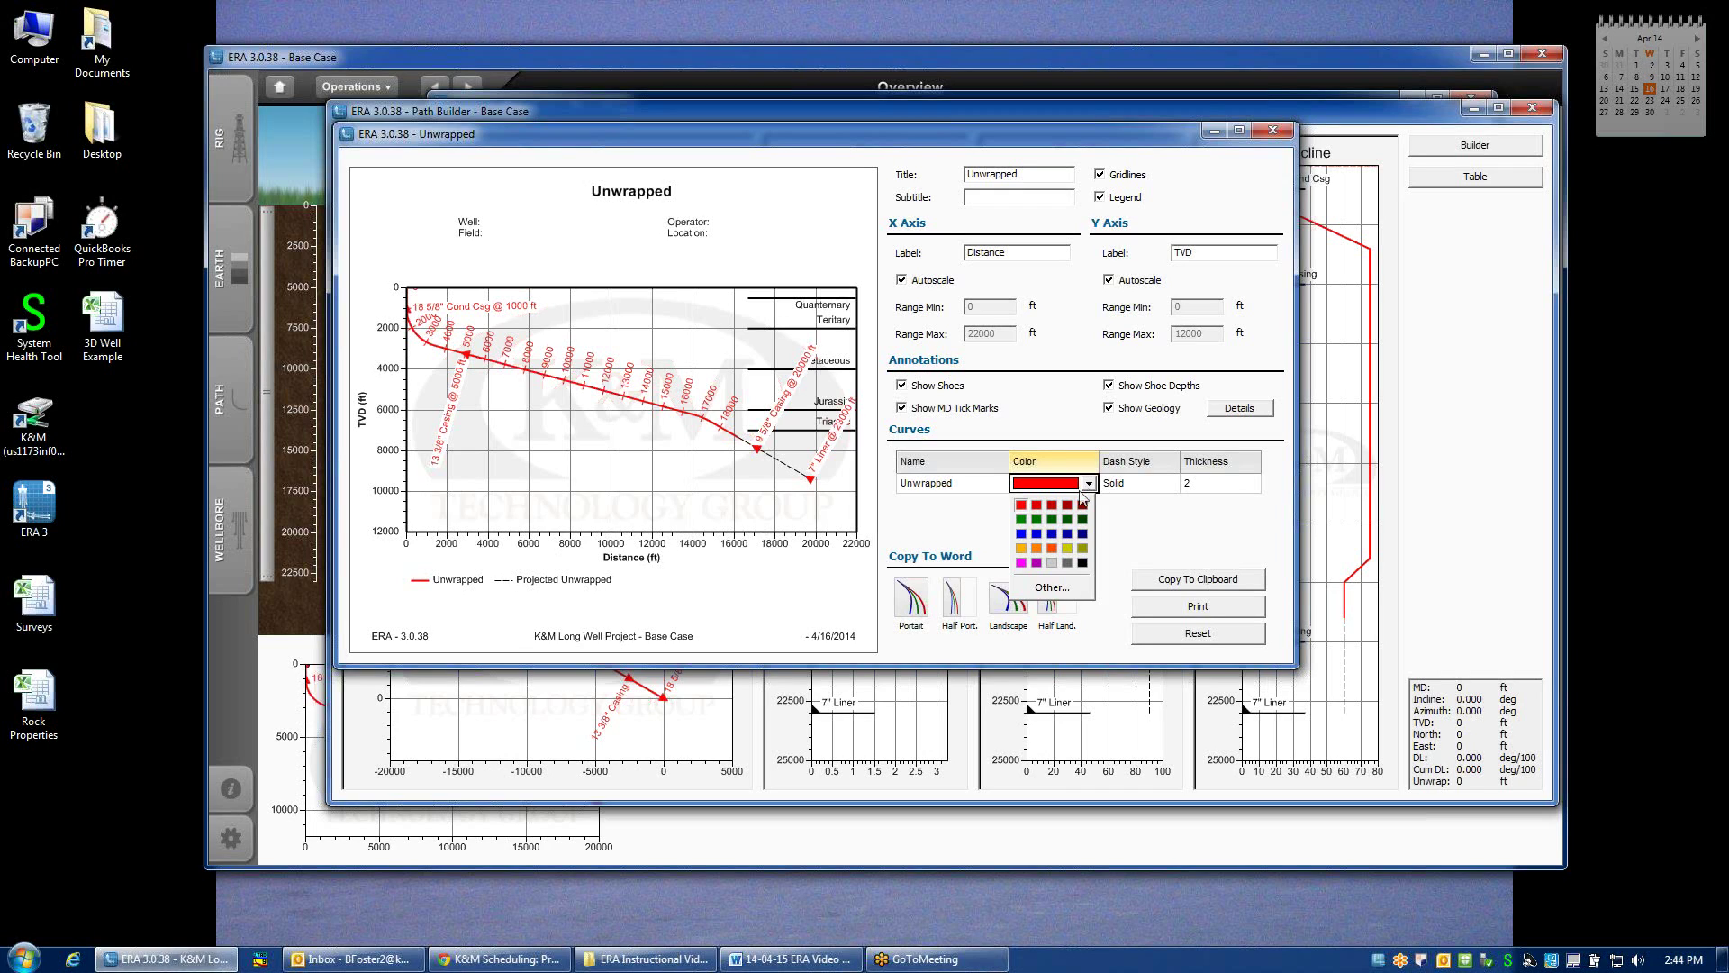
pyautogui.click(1036, 534)
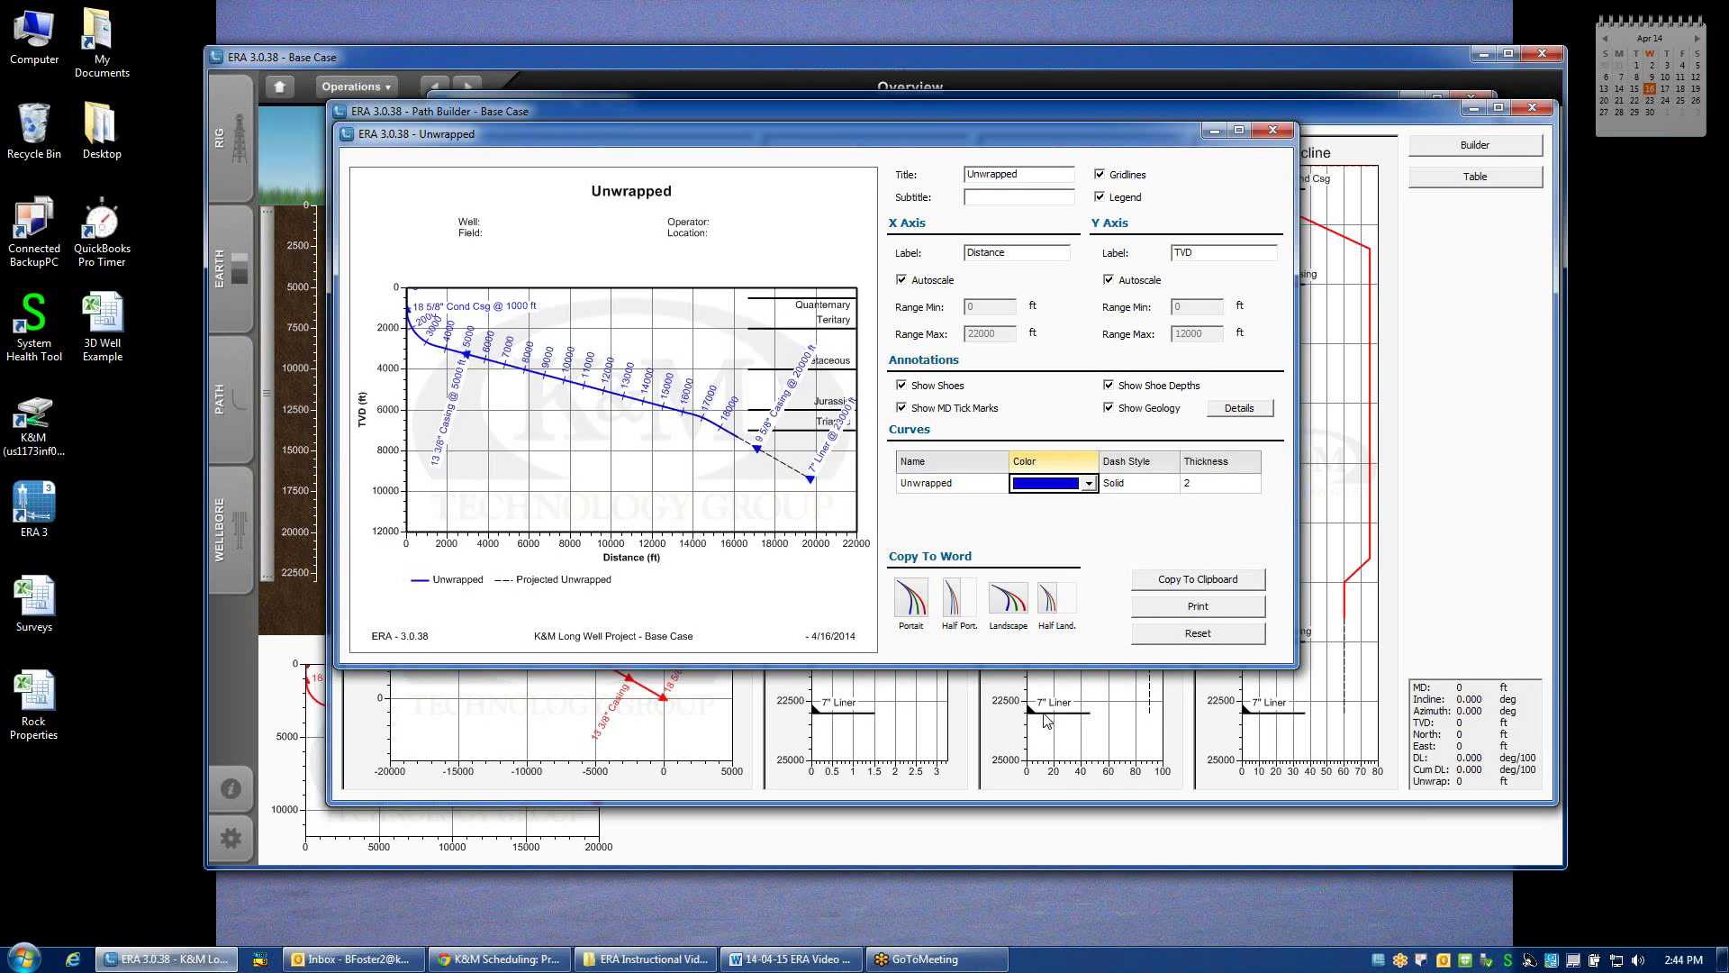
# - Set the Unwrapped curve thickness to 2 after trying 4 and 1
pyautogui.click(1212, 491)
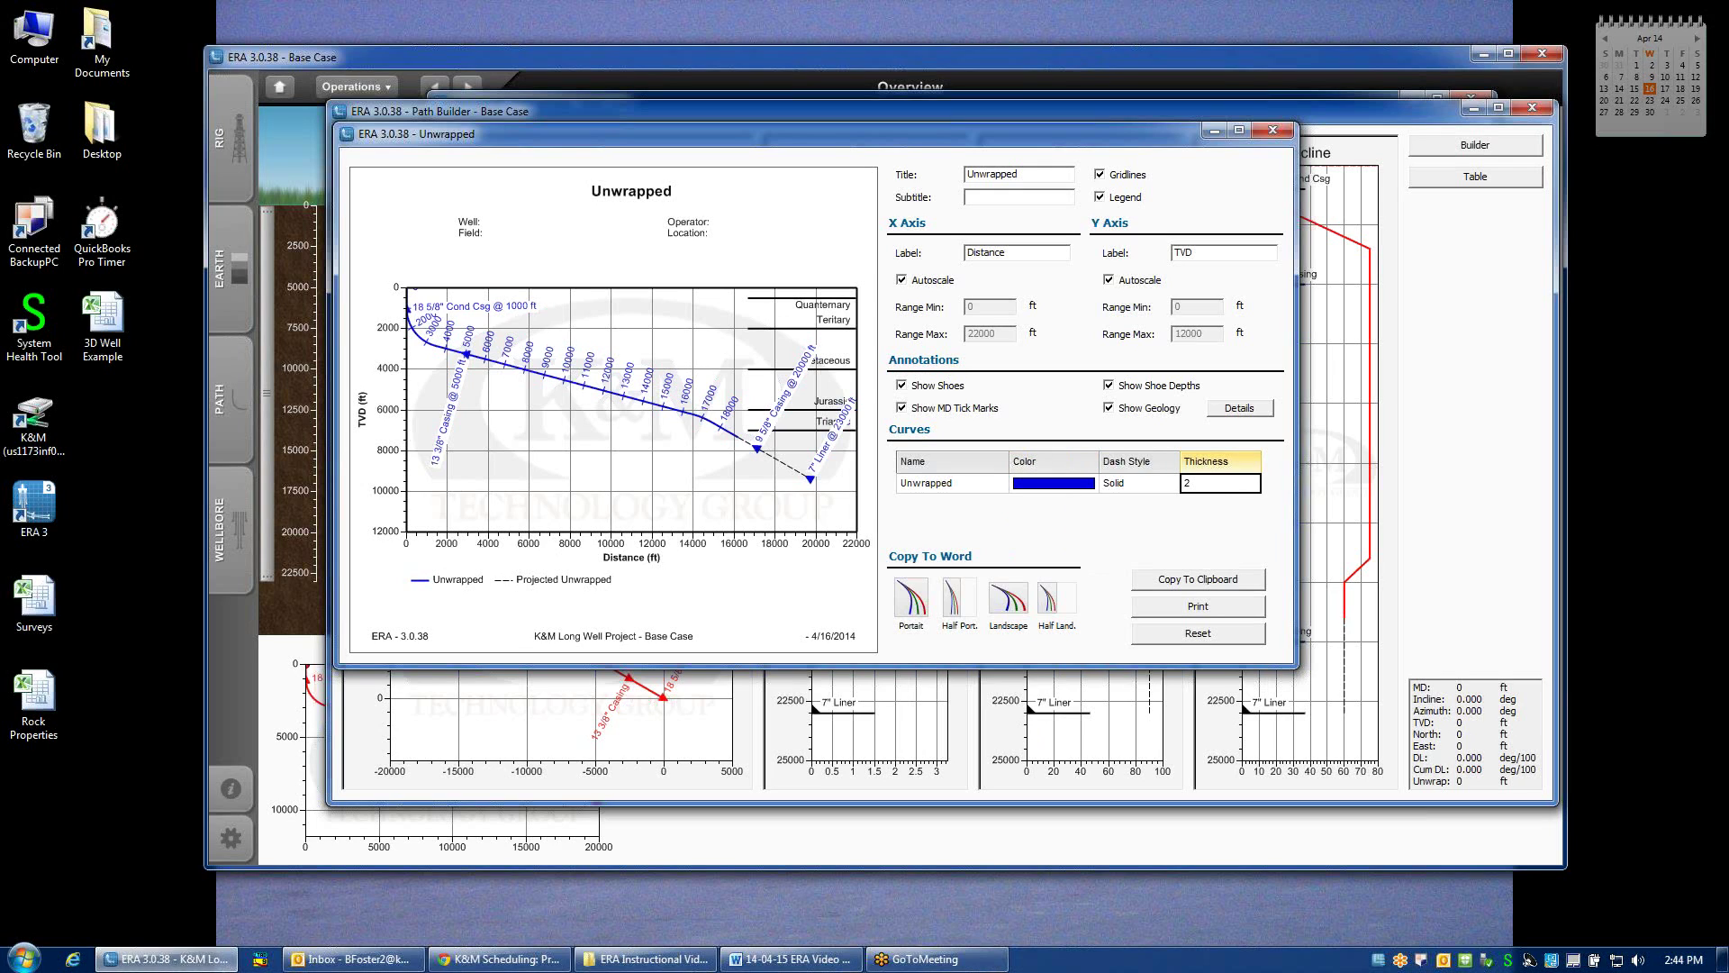
pyautogui.press('Return')
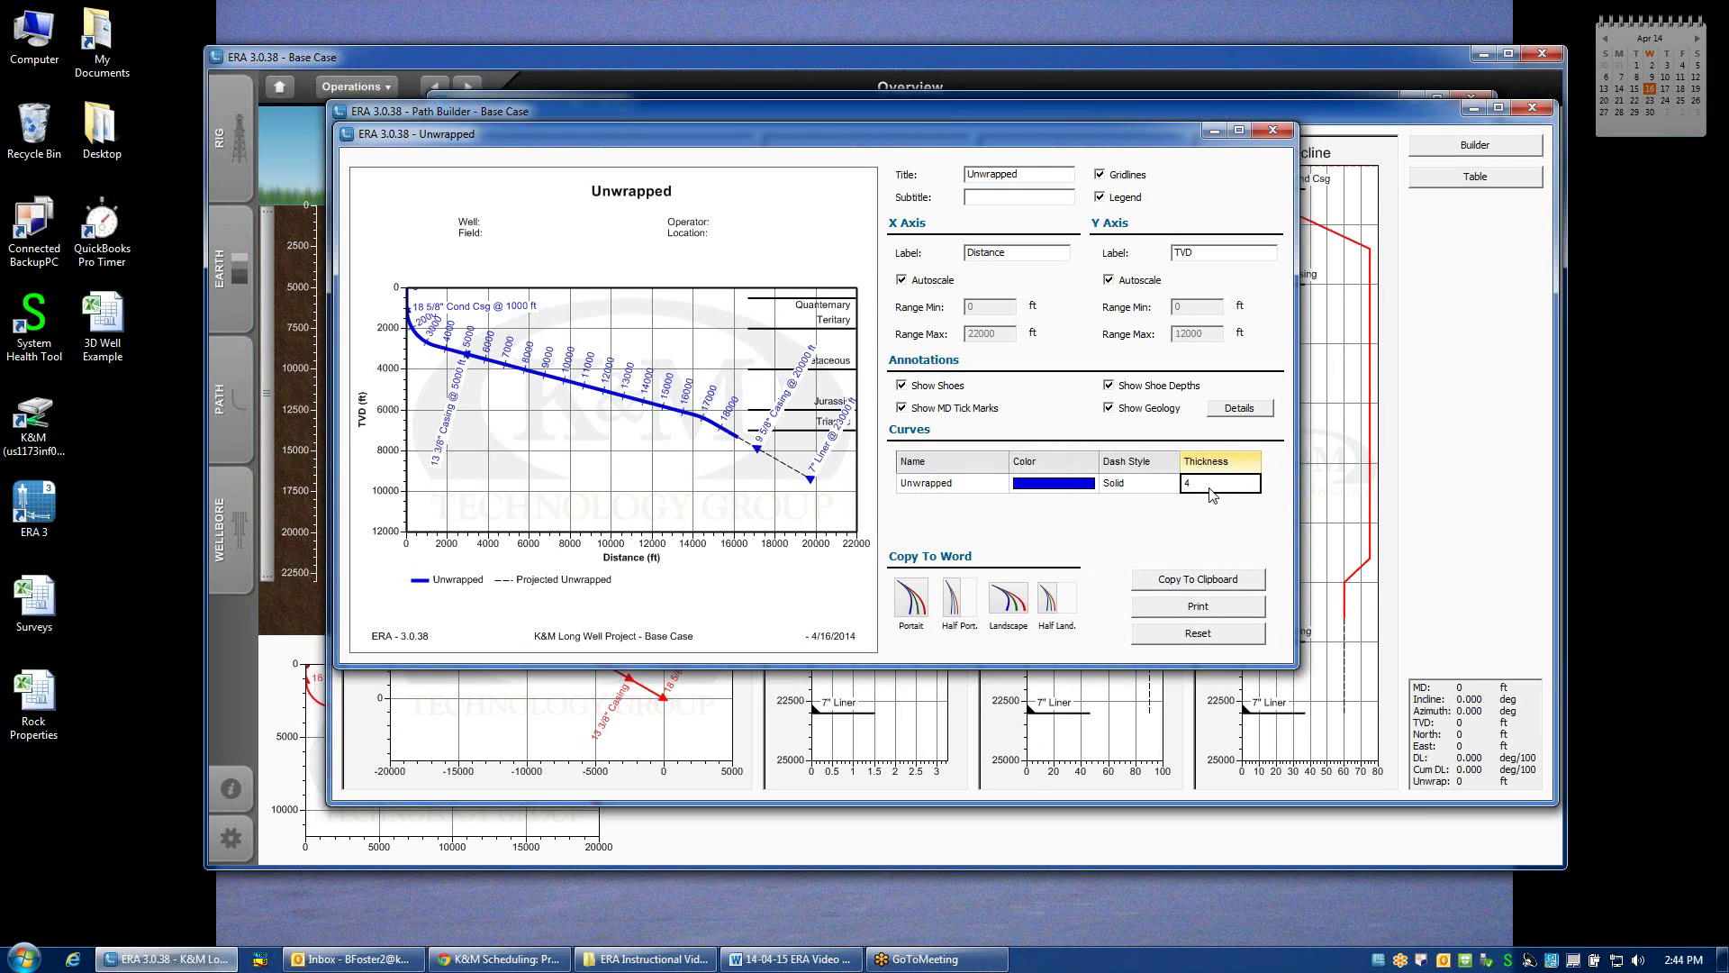
pyautogui.press('Return')
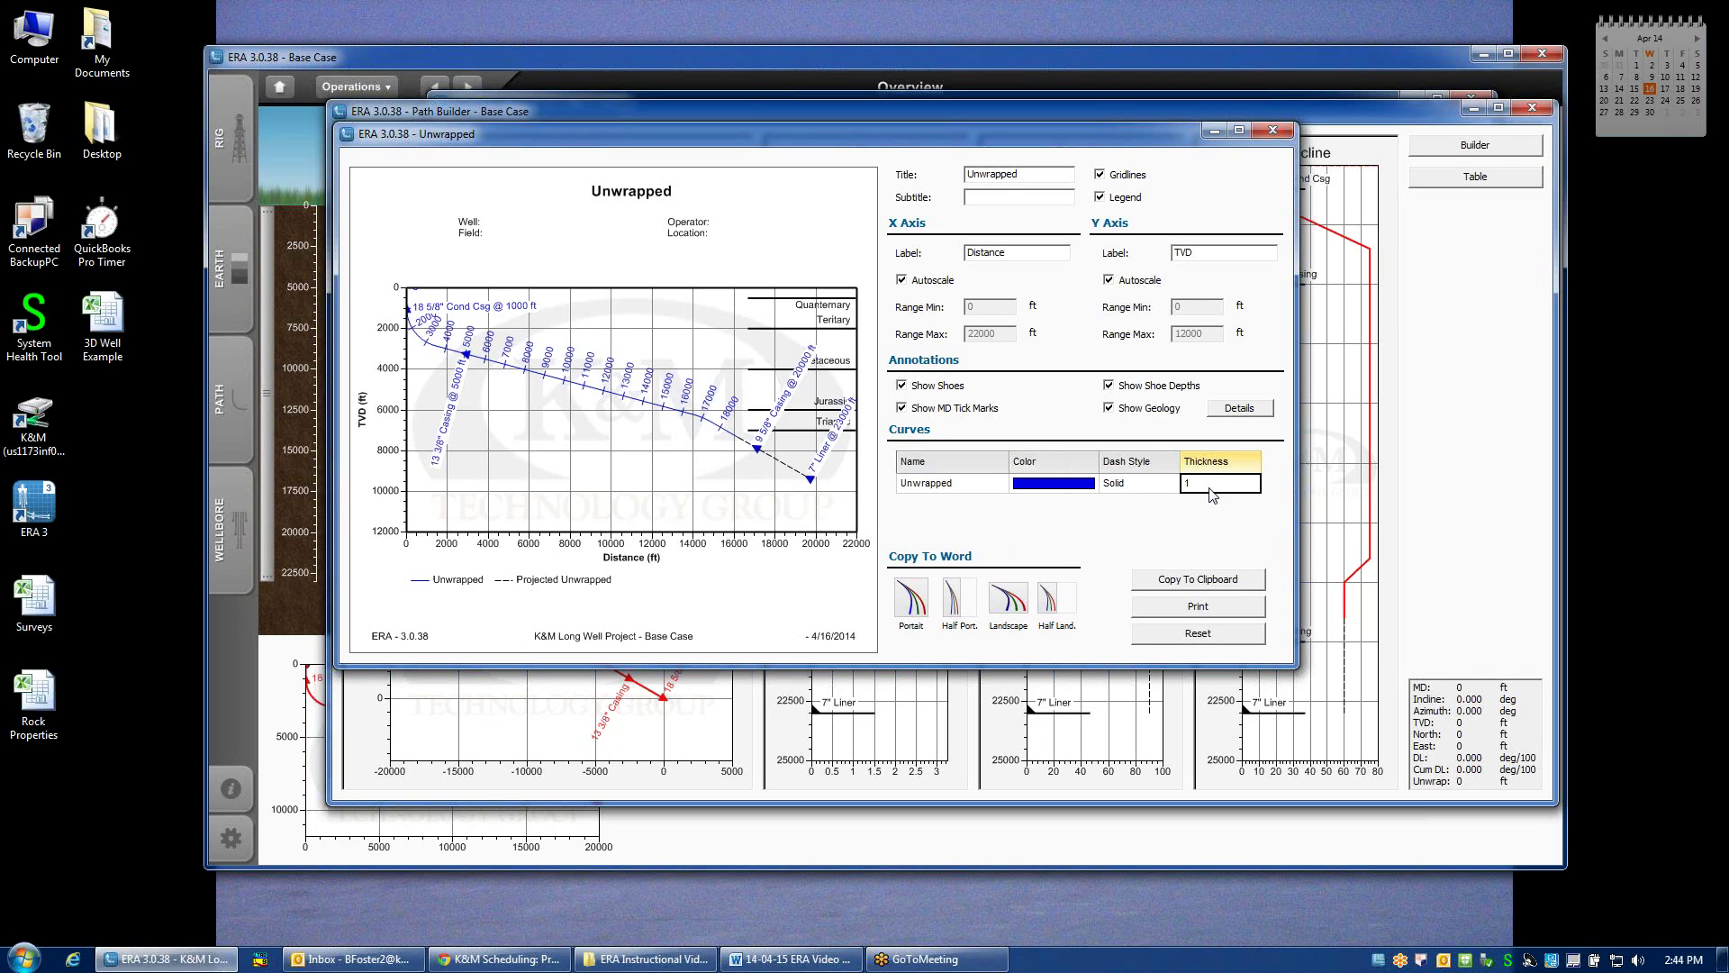
pyautogui.write('2')
pyautogui.press('Return')
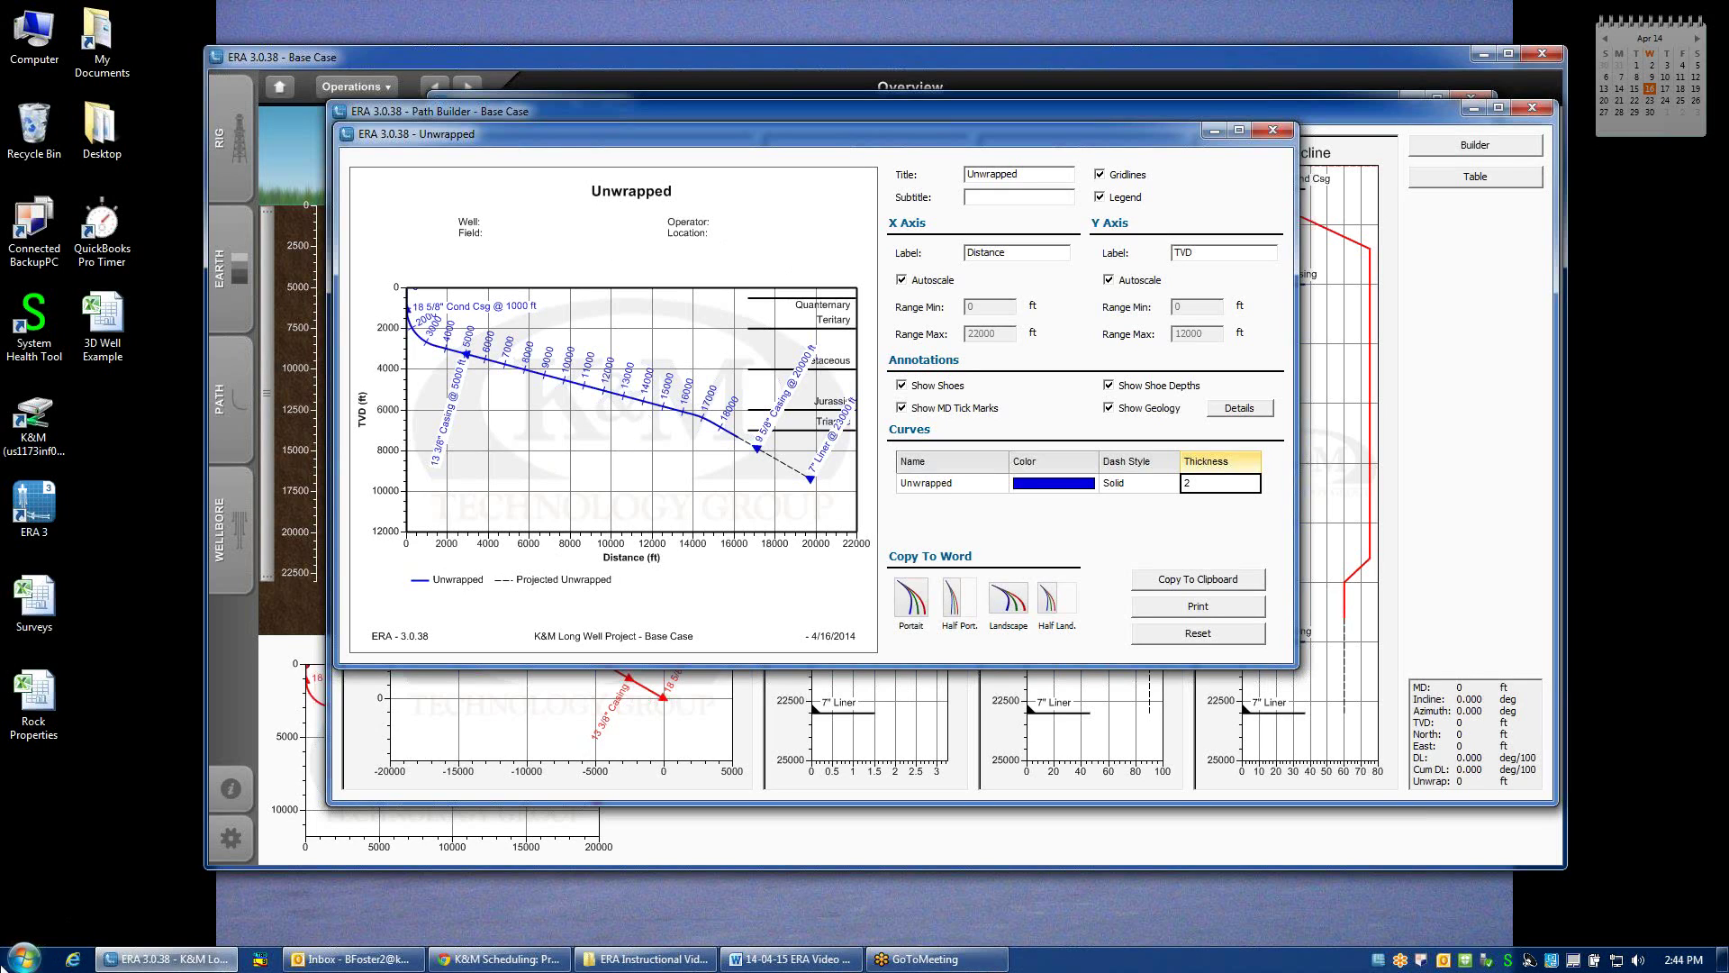
pyautogui.click(23, 958)
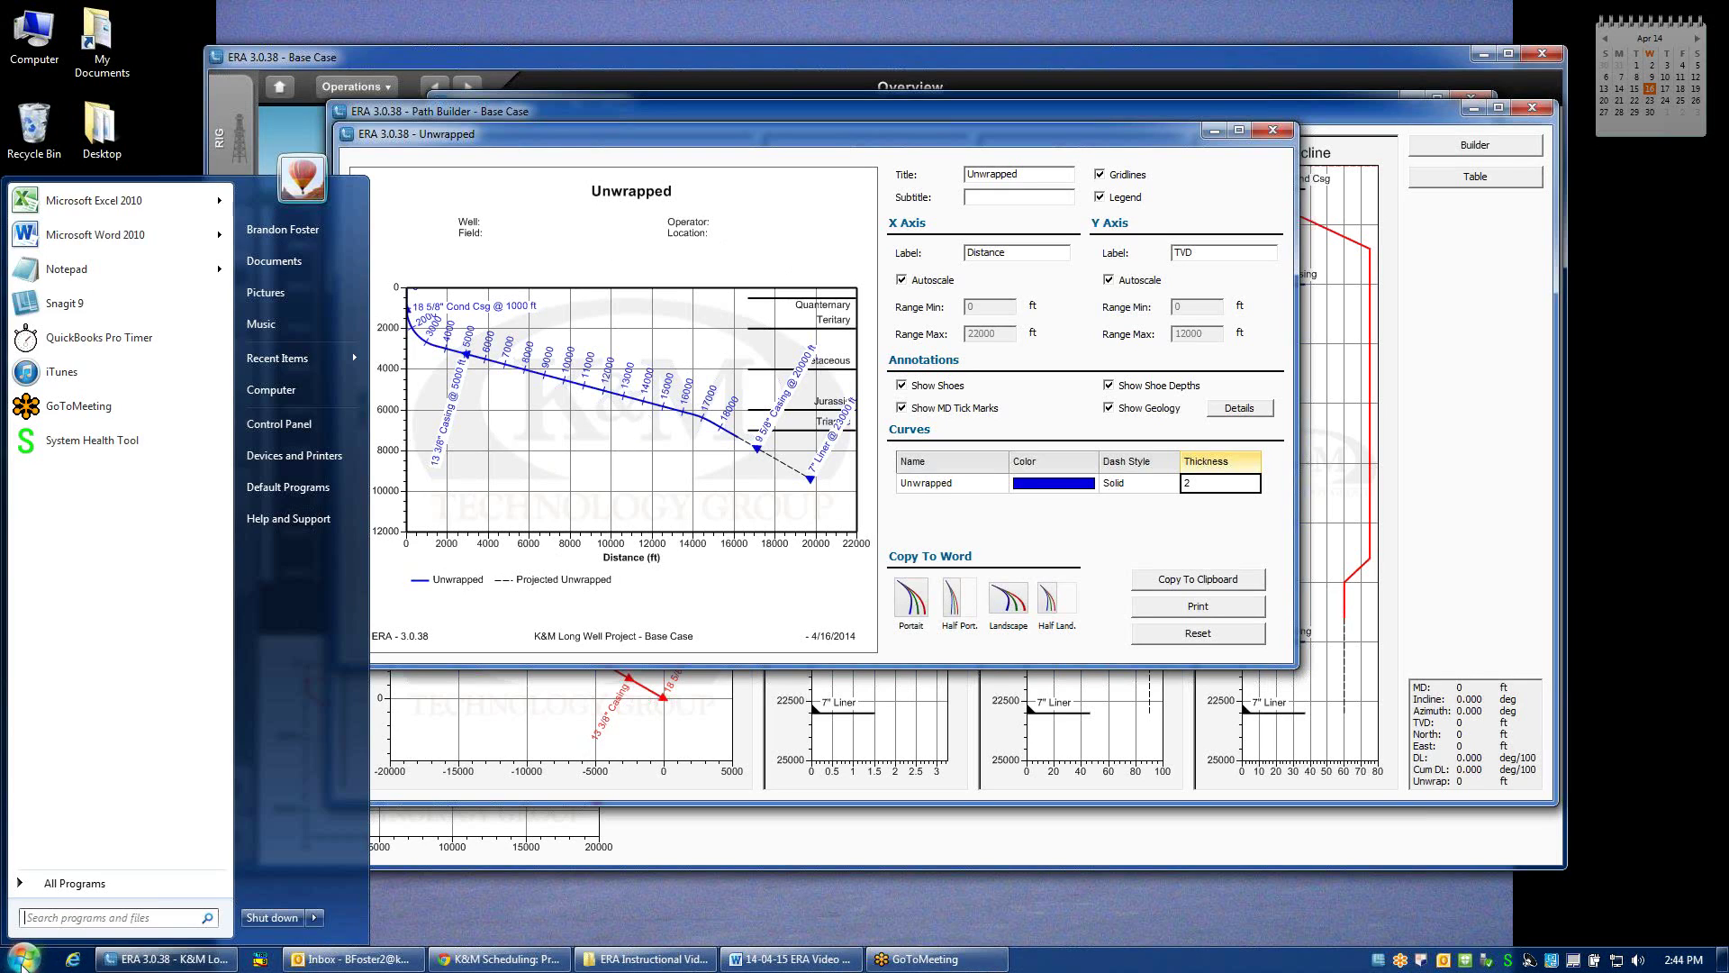
pyautogui.click(63, 236)
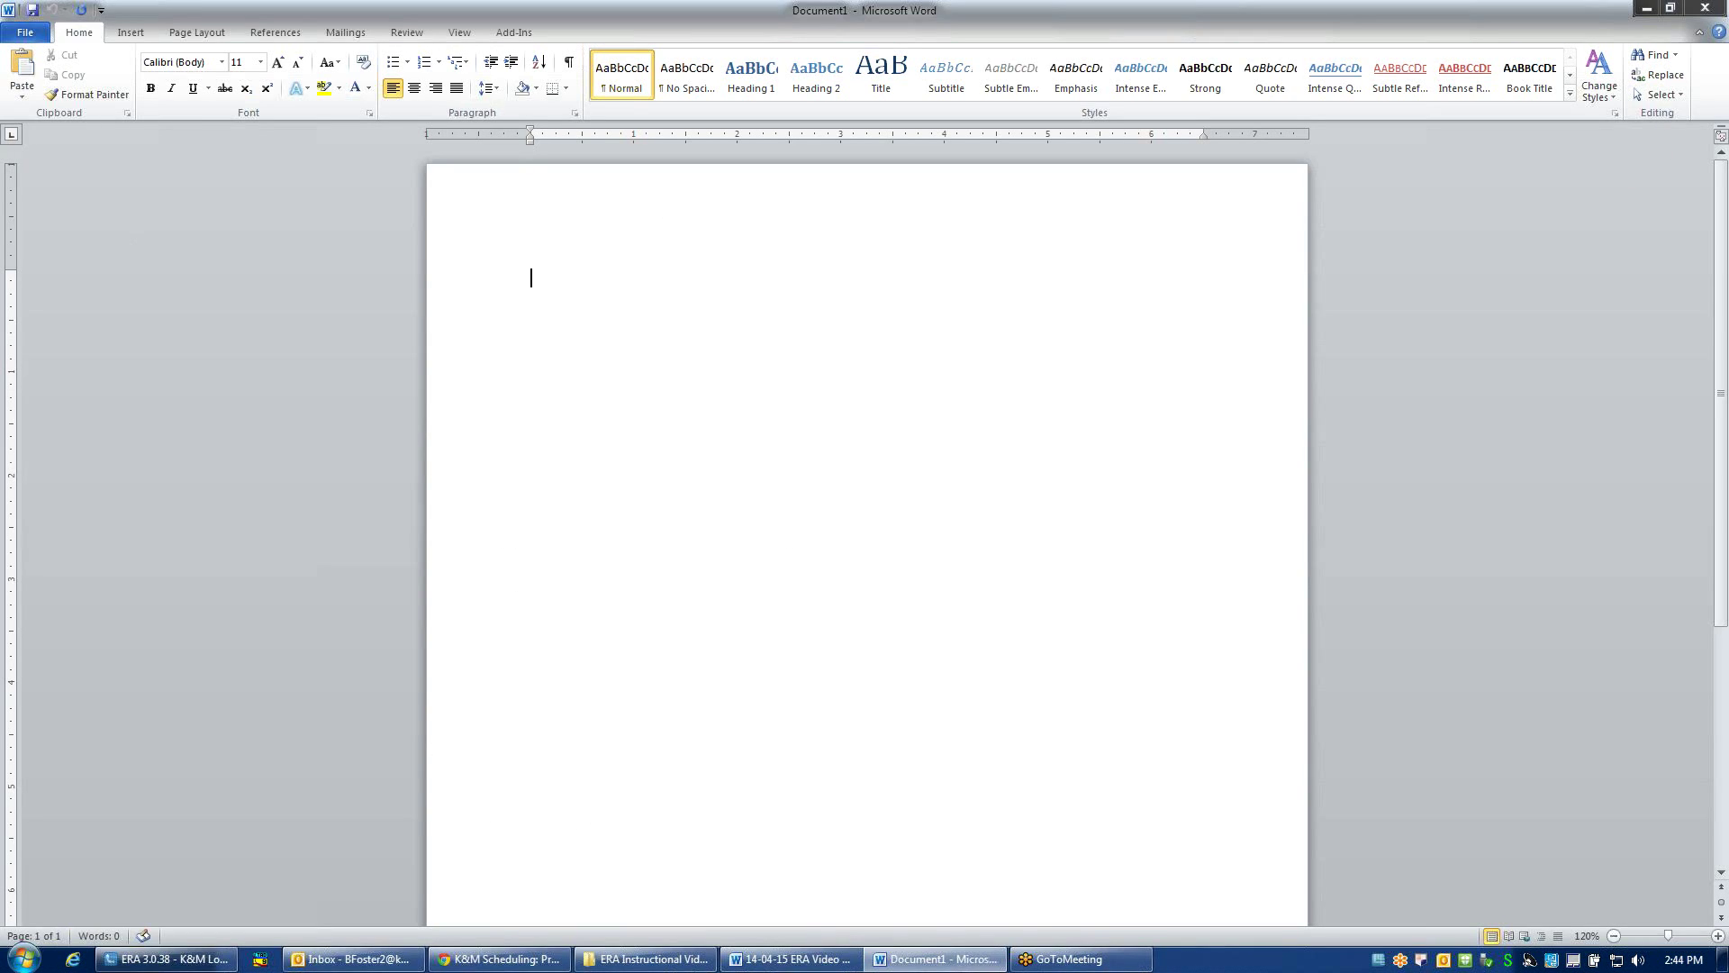
pyautogui.hotkey('ctrl', 'v')
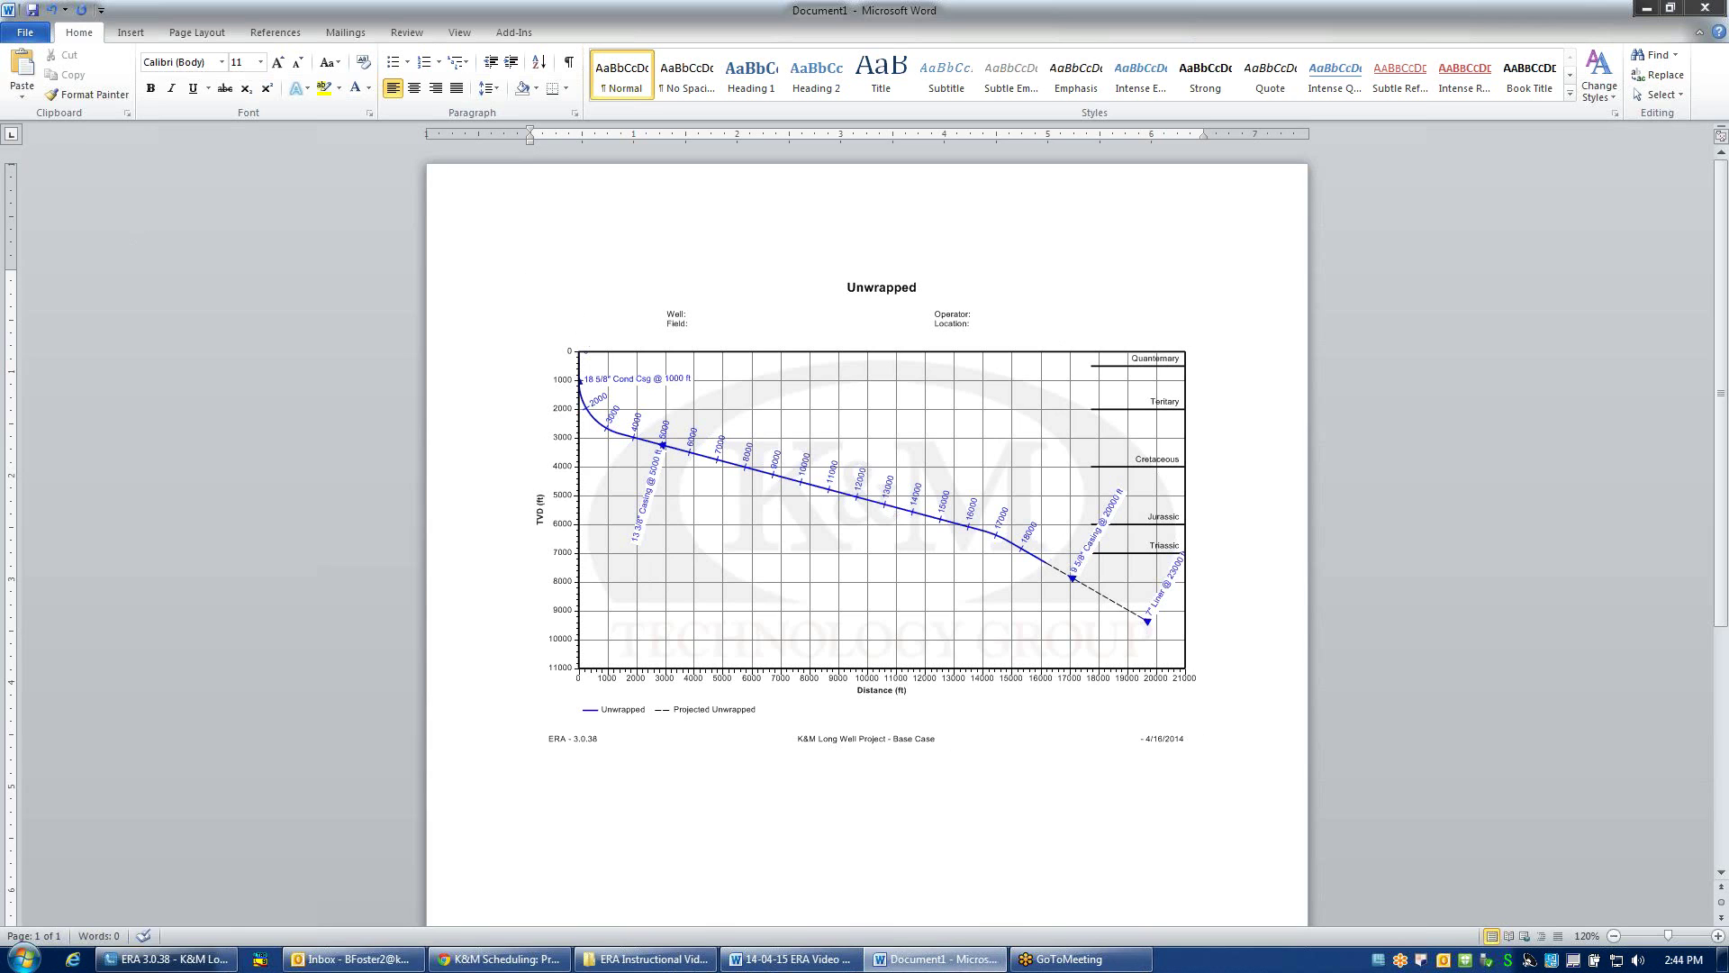
pyautogui.click(1705, 9)
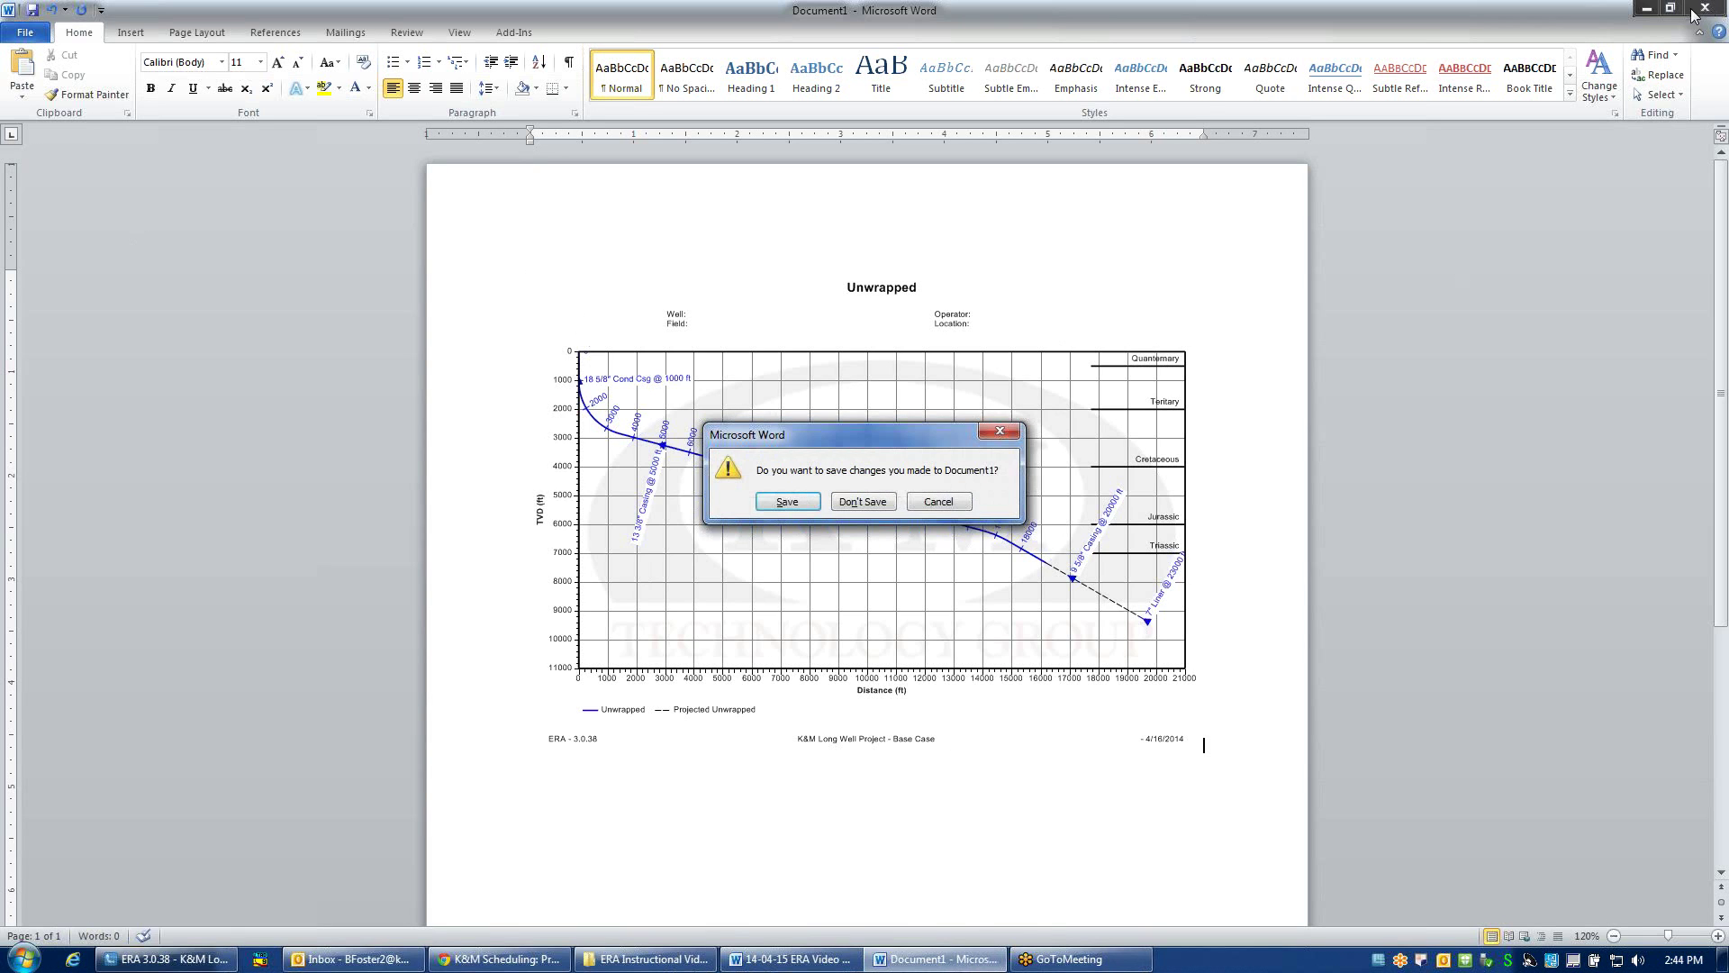
pyautogui.click(863, 502)
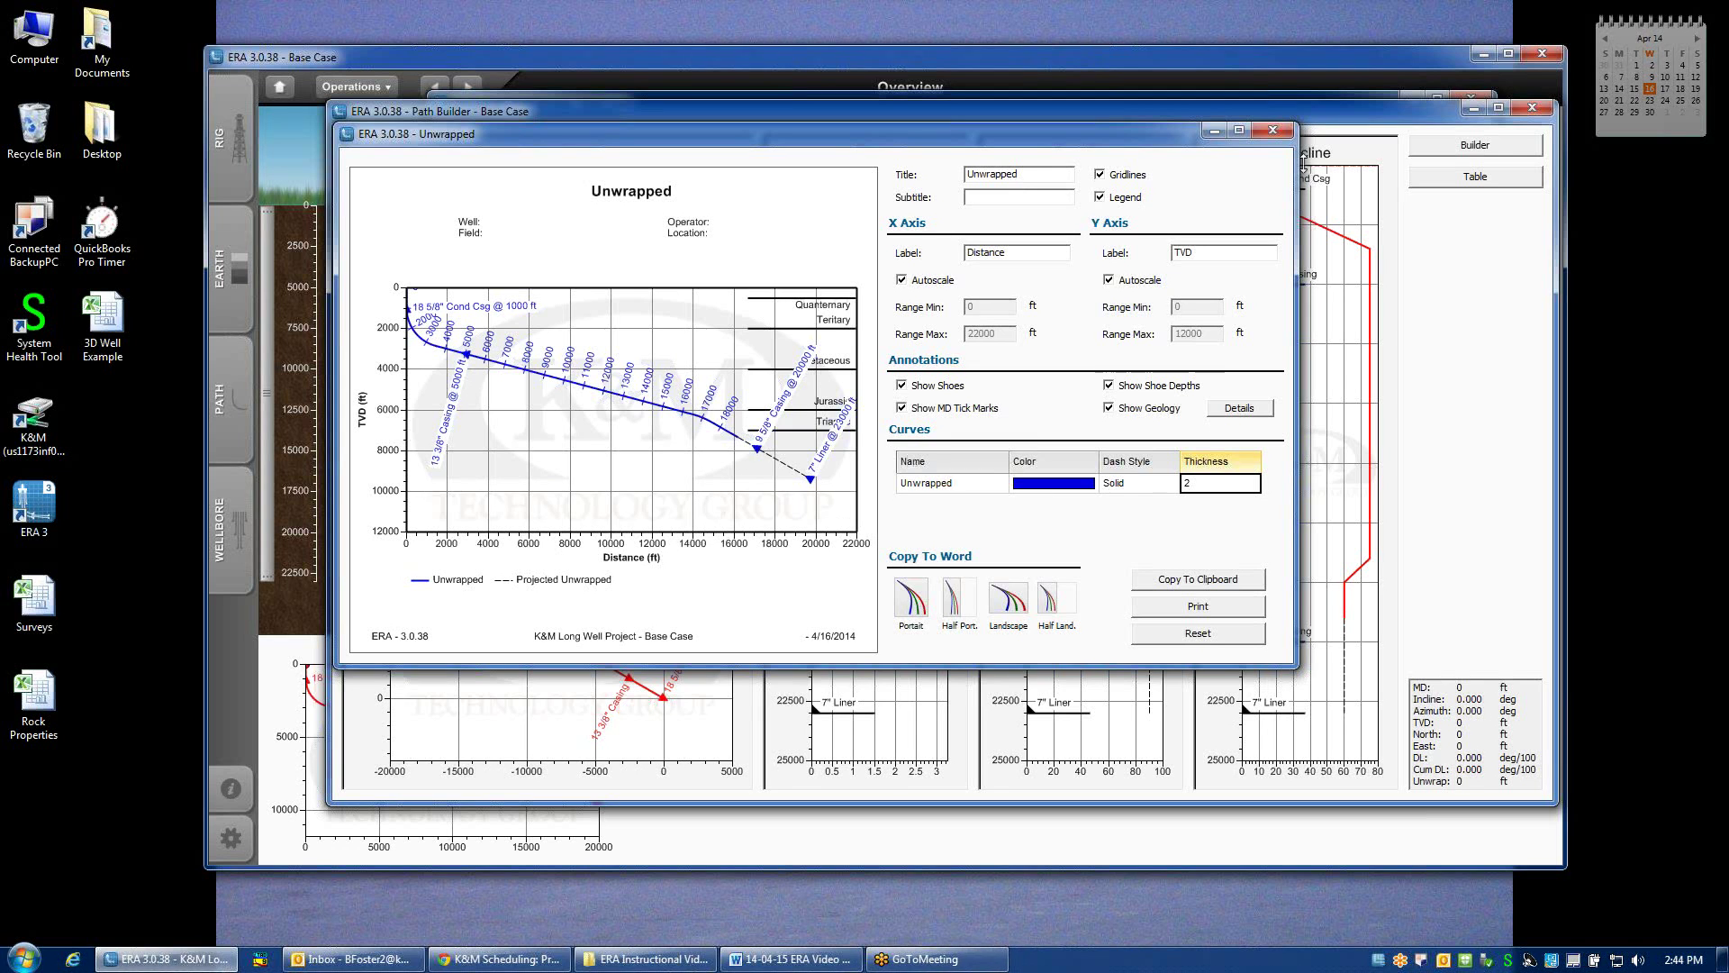
# - Reset the Unwrapped chart to its defaults and close its window
pyautogui.click(1199, 635)
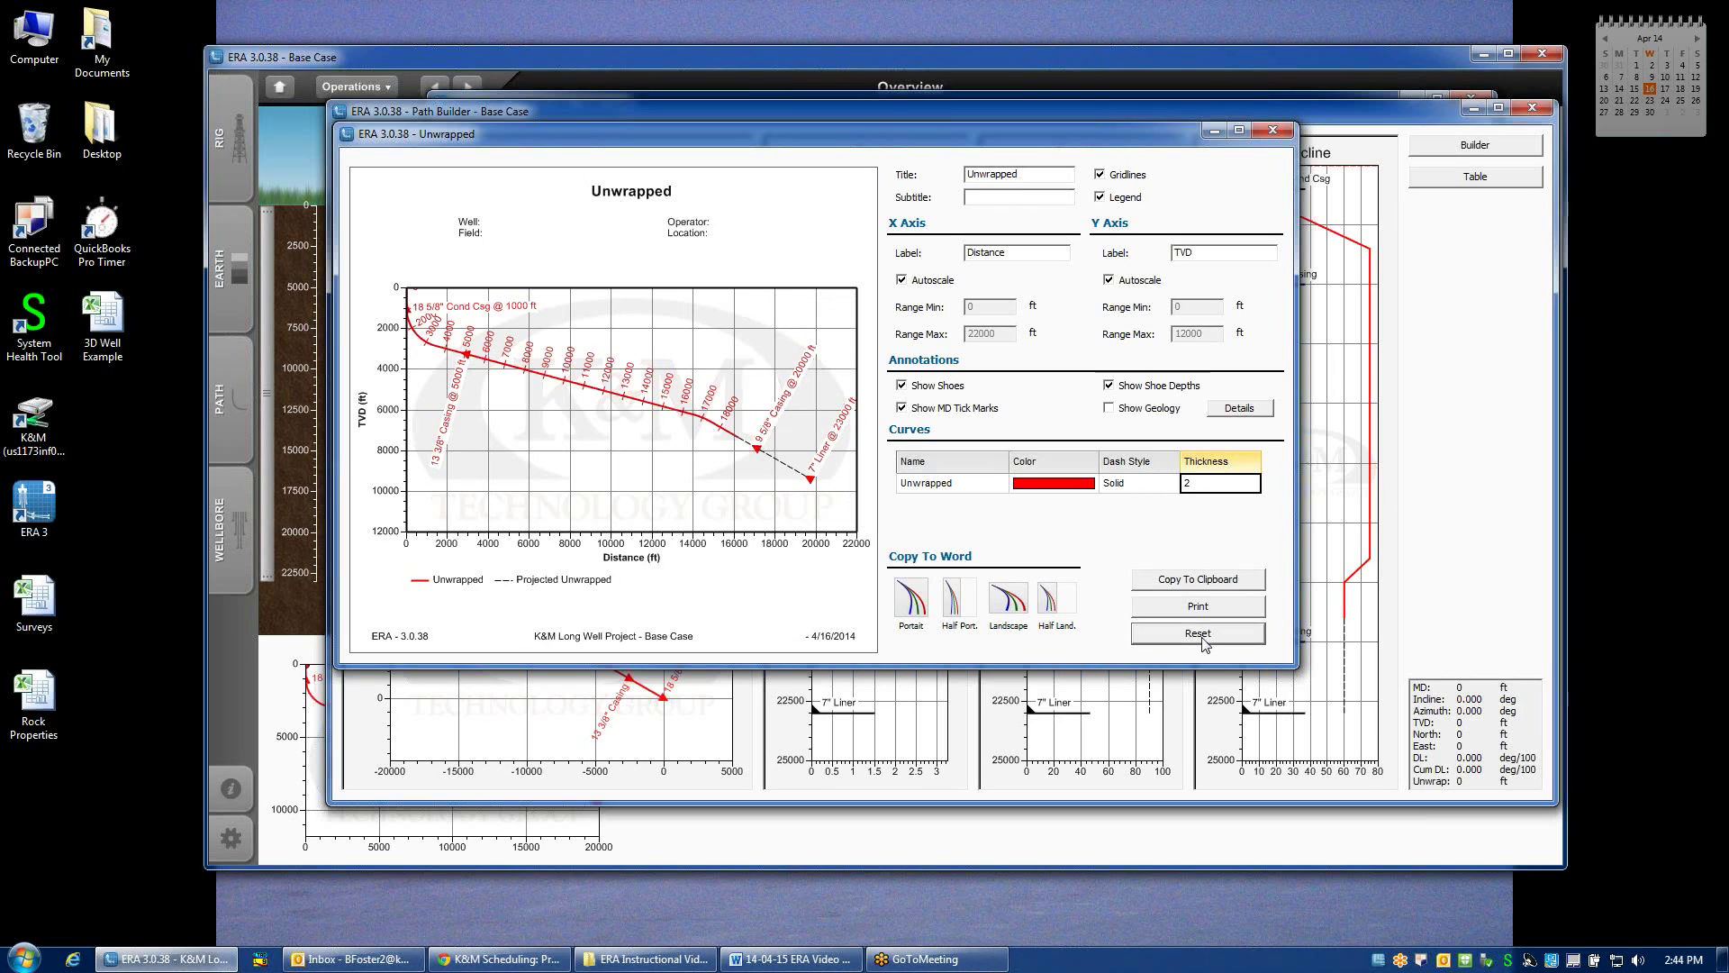
pyautogui.click(1273, 133)
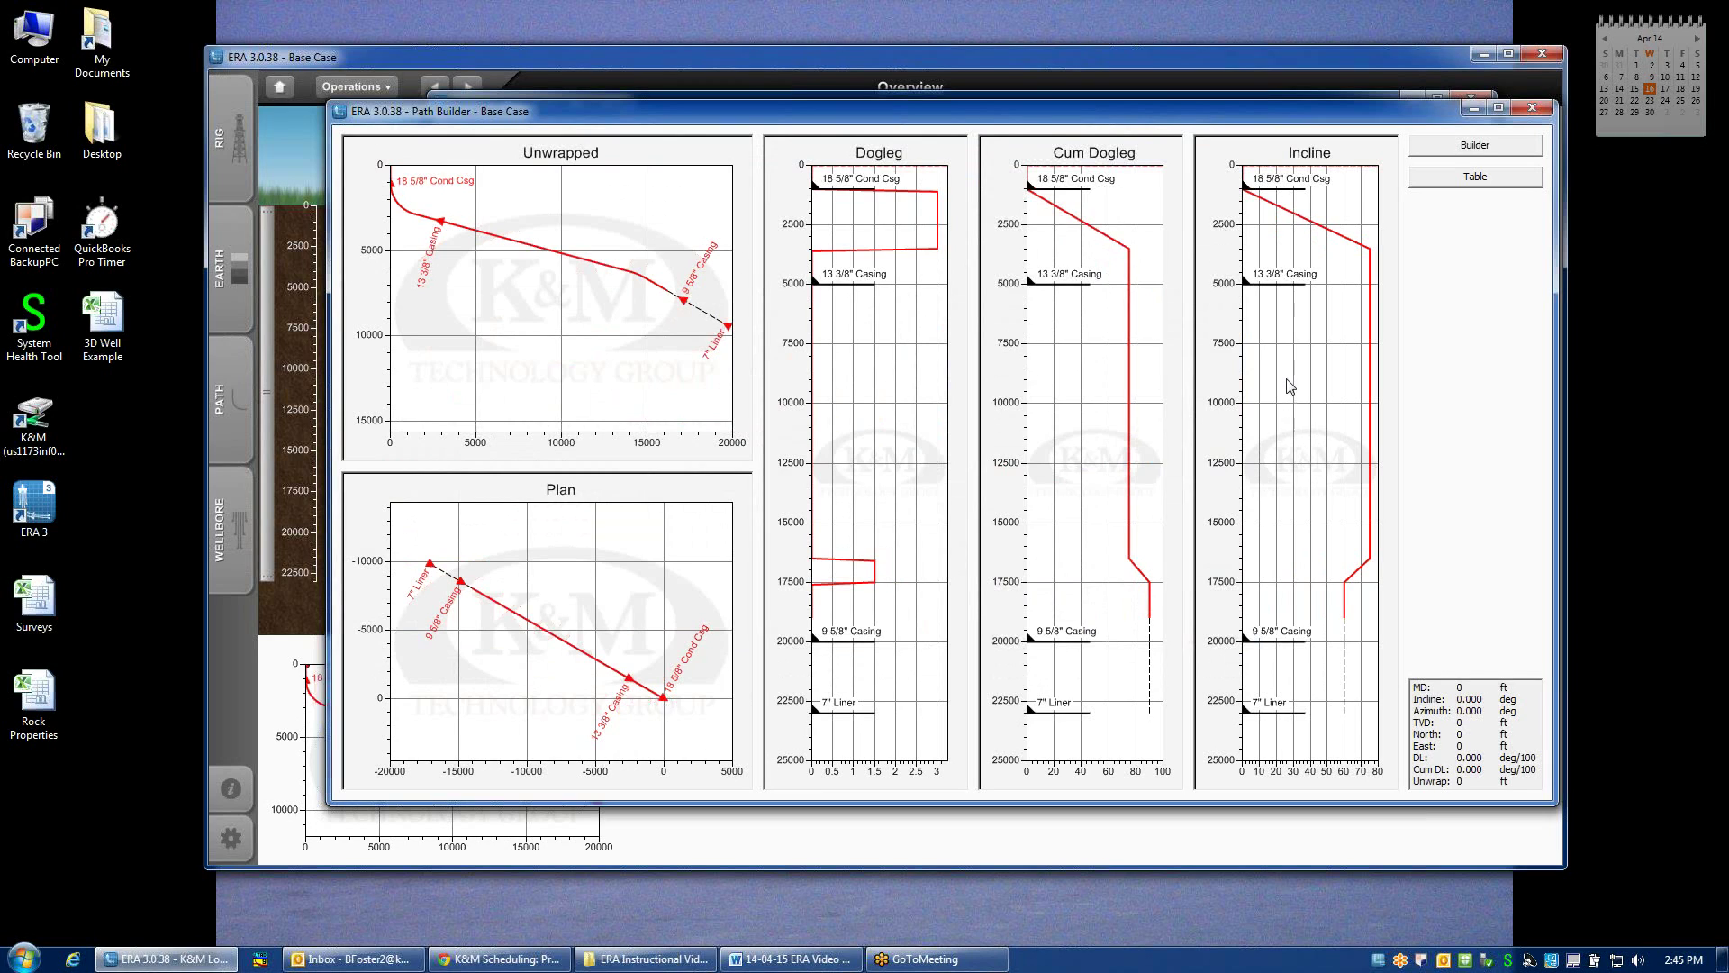
pyautogui.click(55, 619)
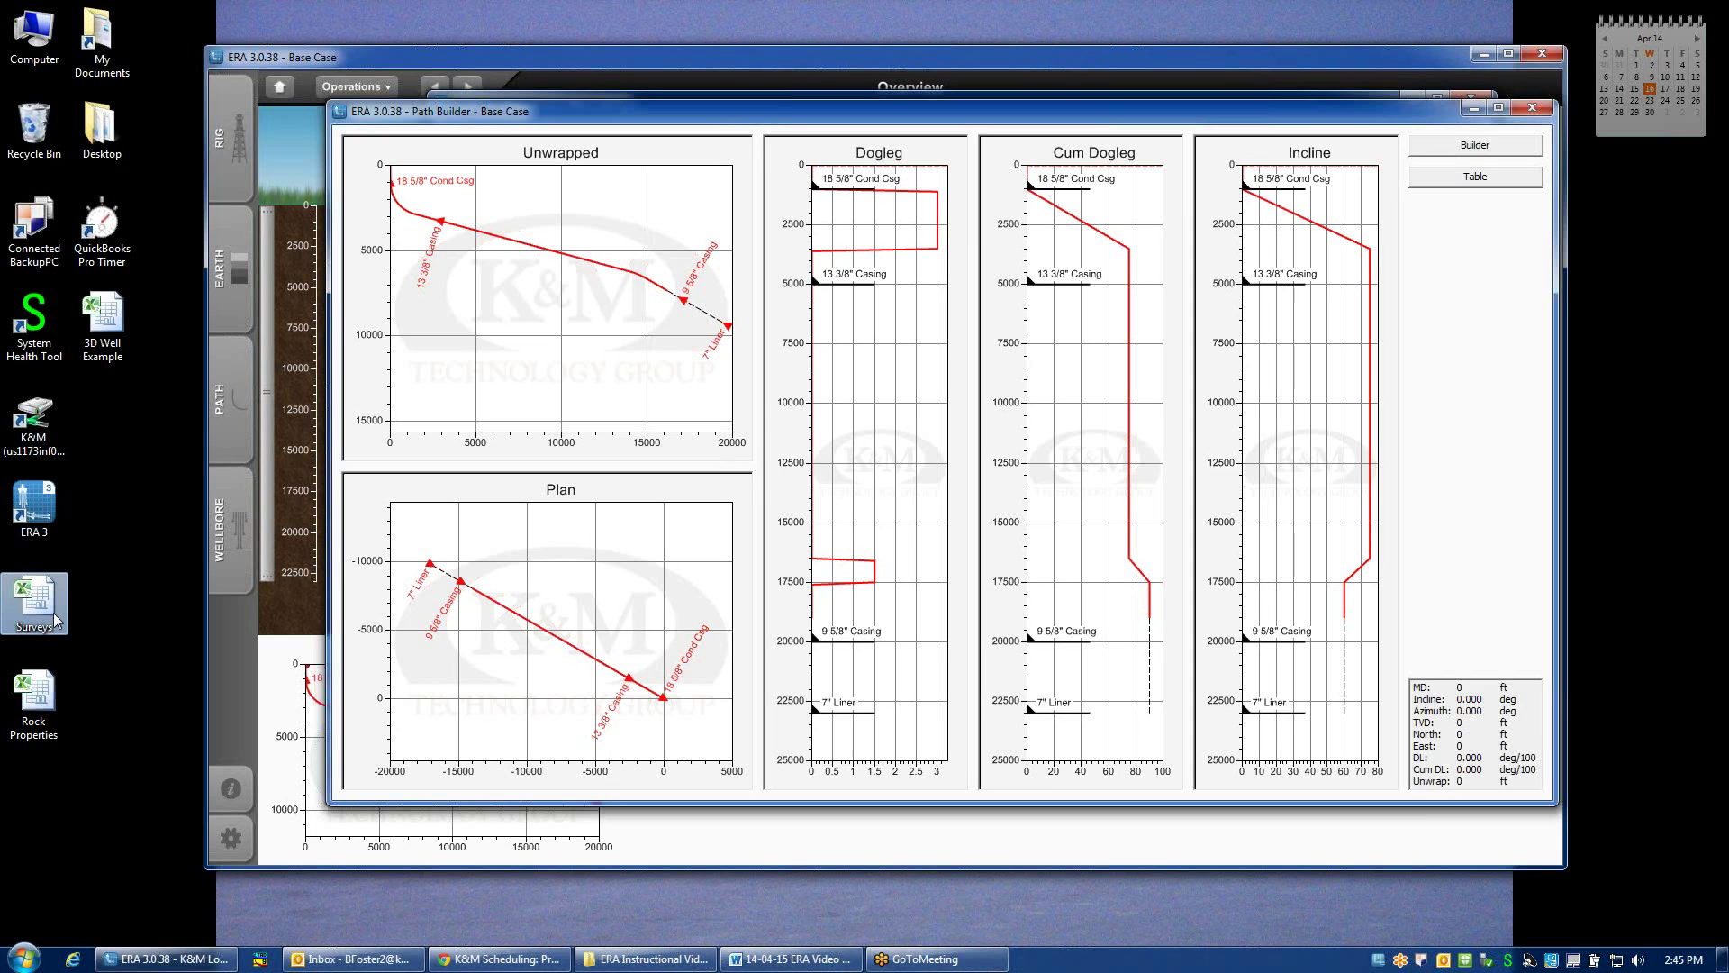
# - Copy the MD, Inc and Az survey data in A2:C198 from the Surveys workbook and return to ERA
pyautogui.doubleClick(55, 619)
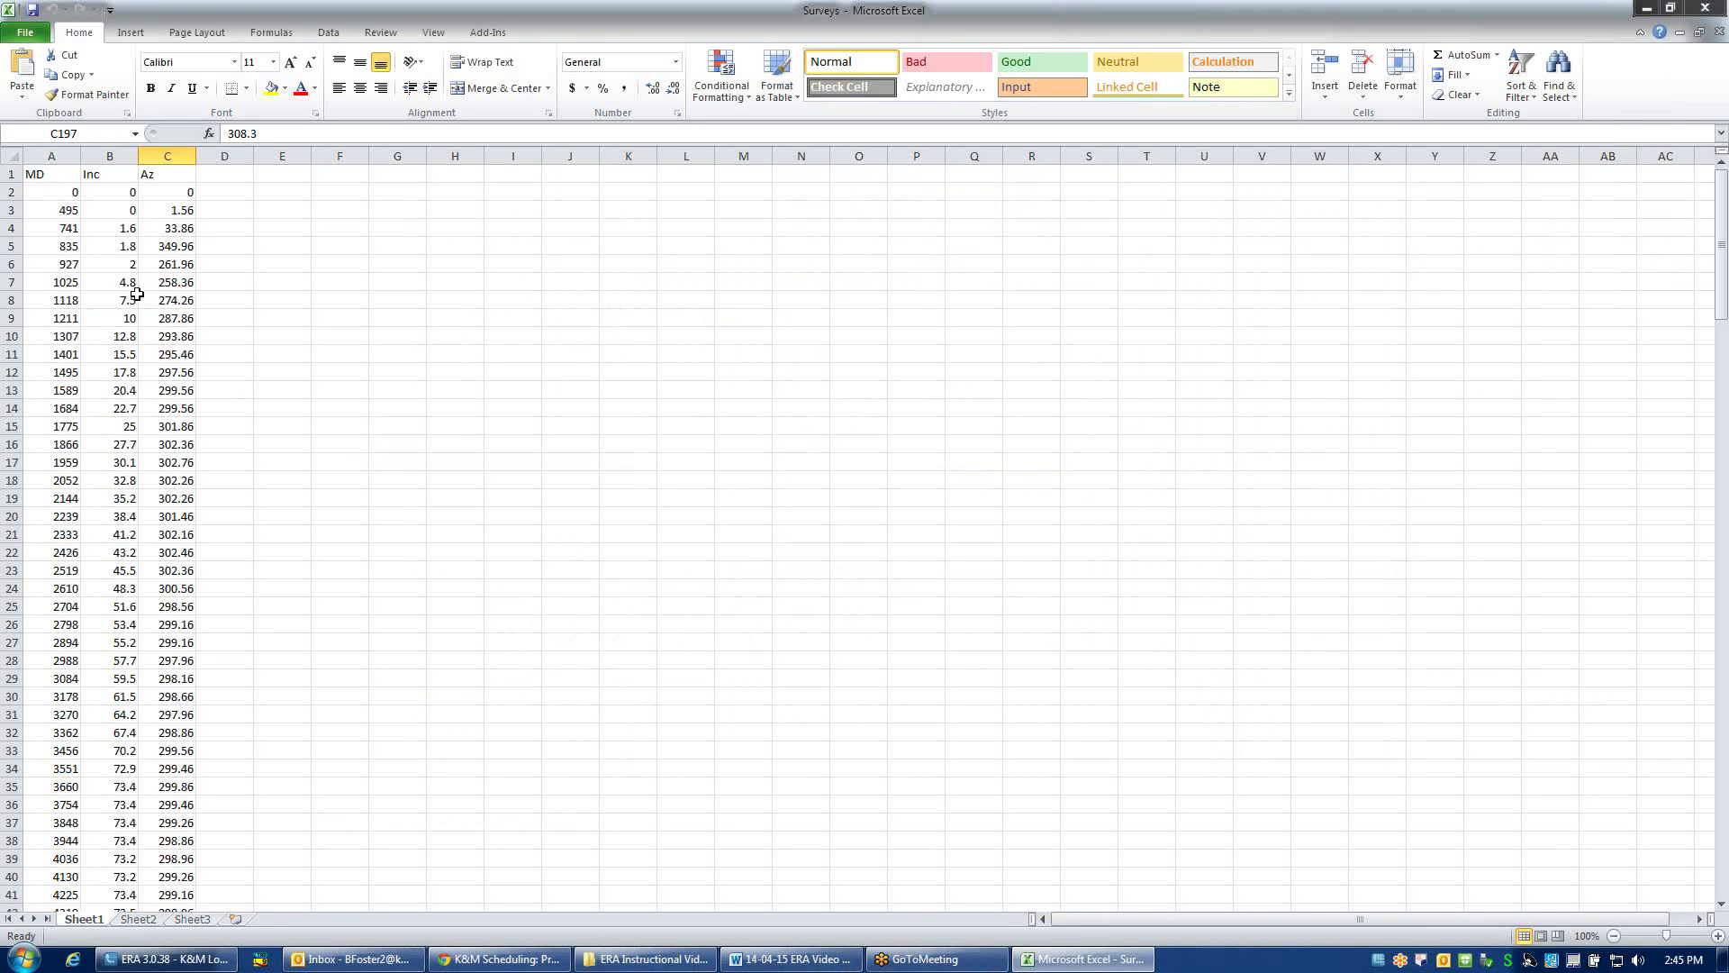
pyautogui.moveTo(65, 193); pyautogui.dragTo(164, 195)
pyautogui.hotkey('ctrl', 'shift', 'Down')
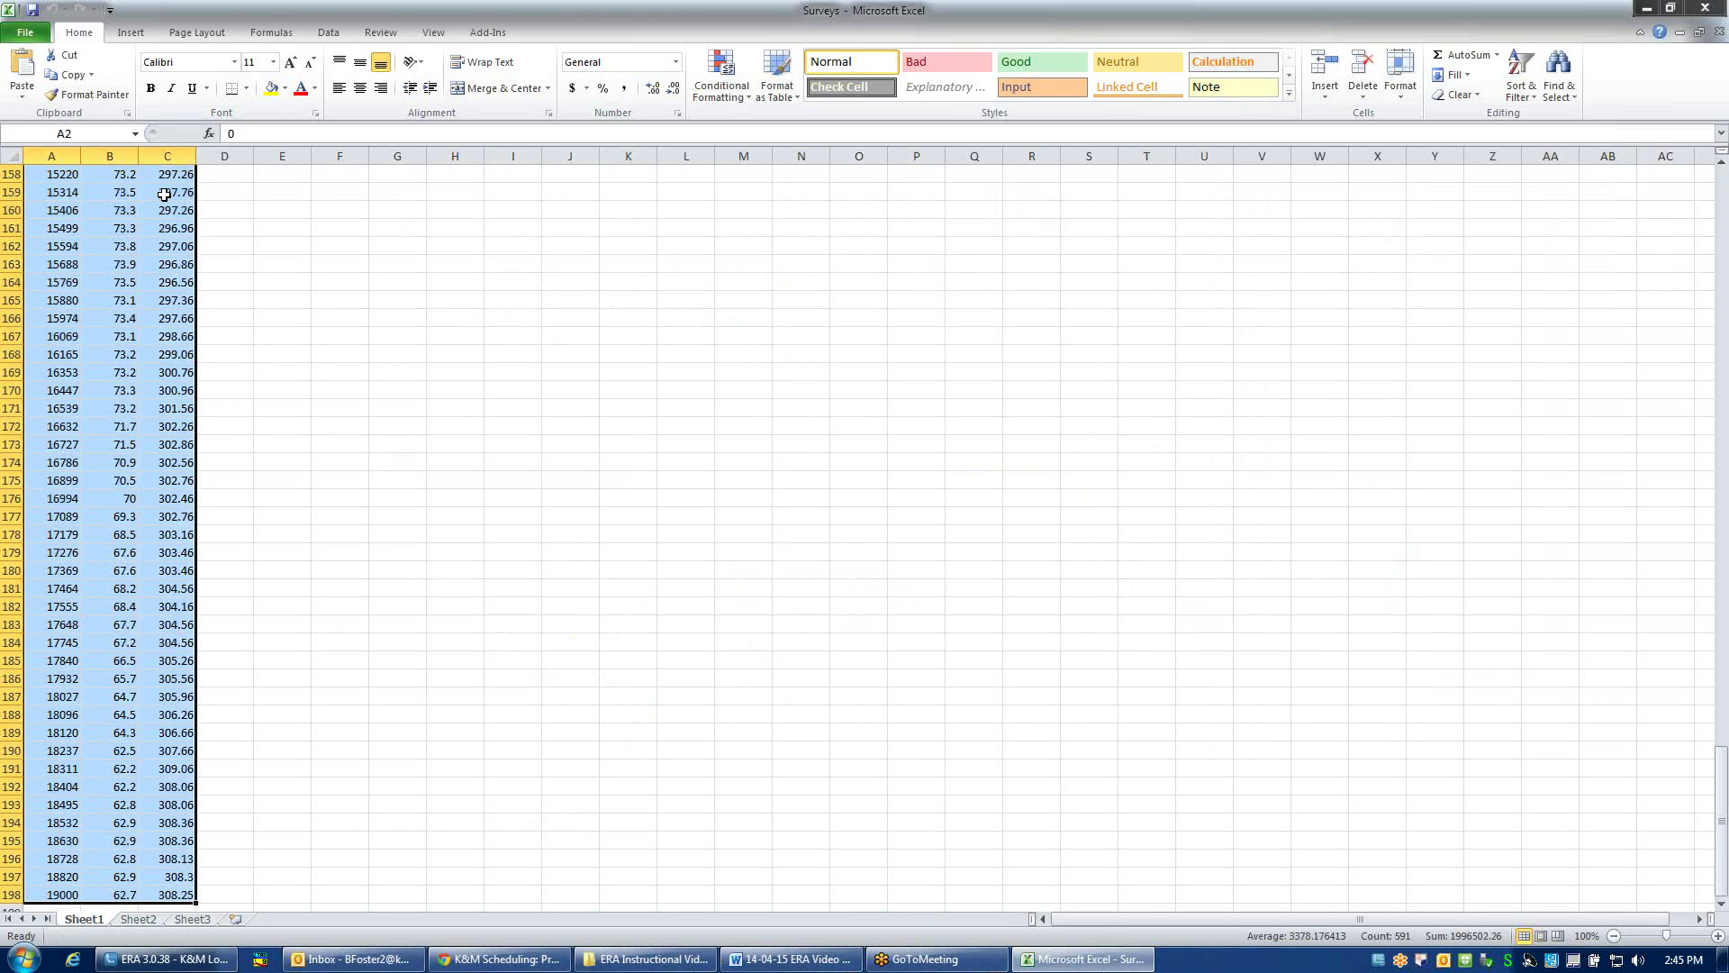
pyautogui.hotkey('ctrl', 'c')
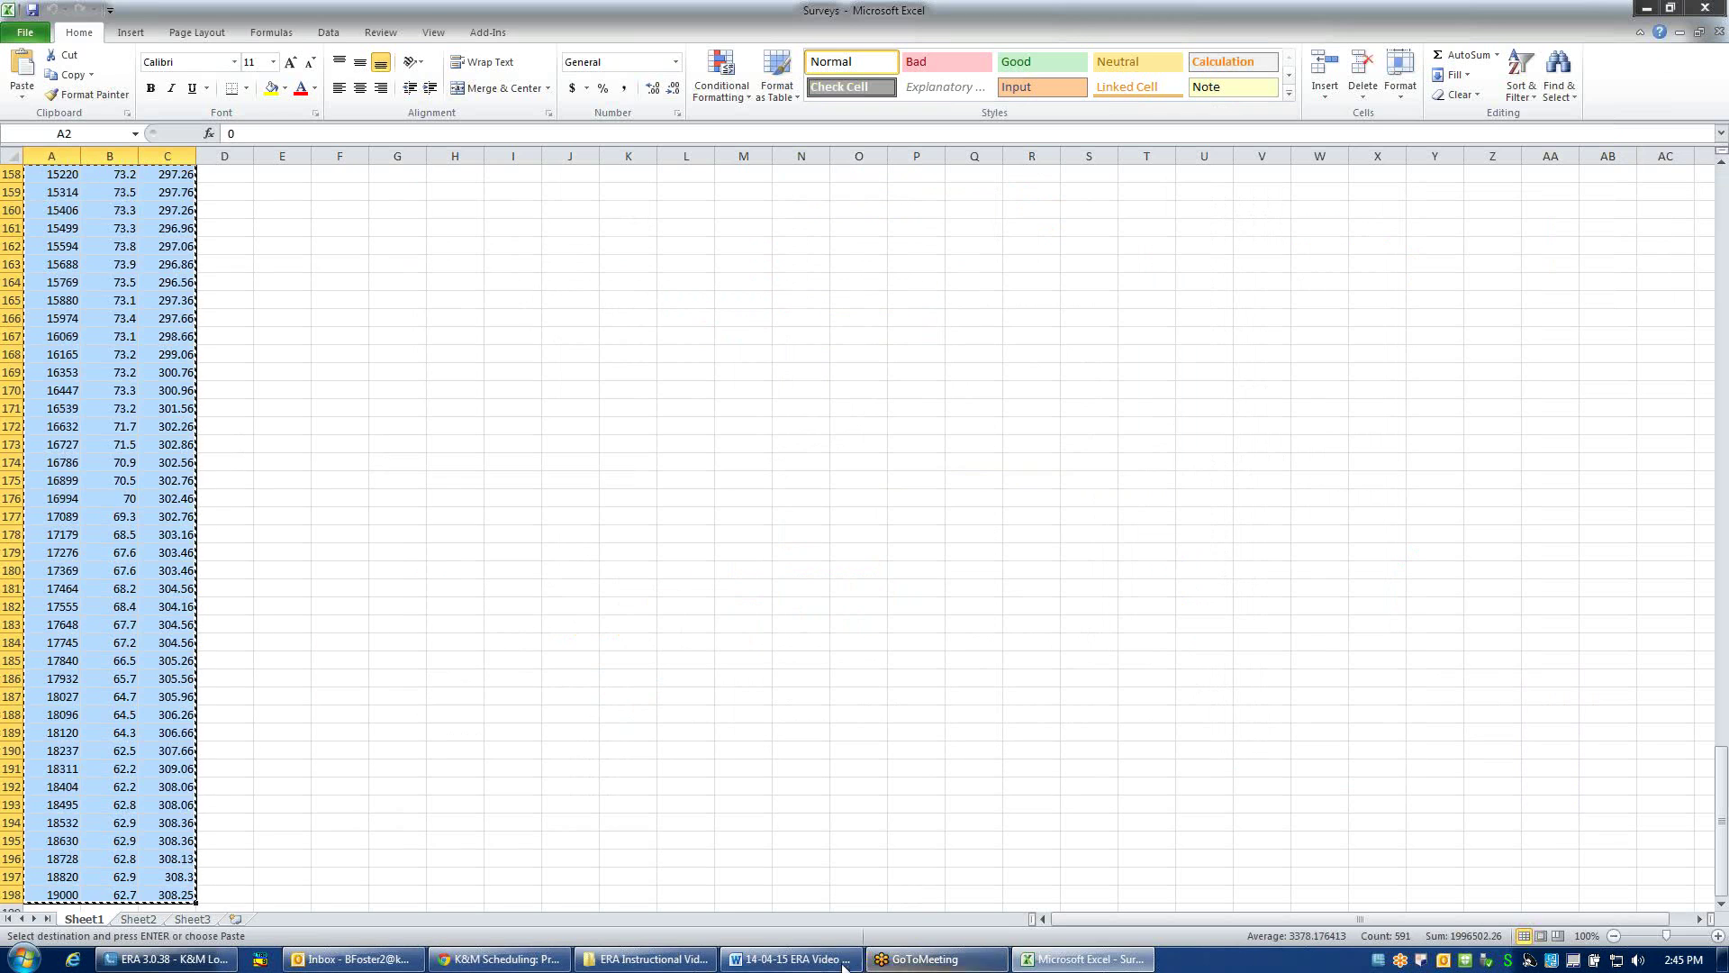
pyautogui.click(157, 960)
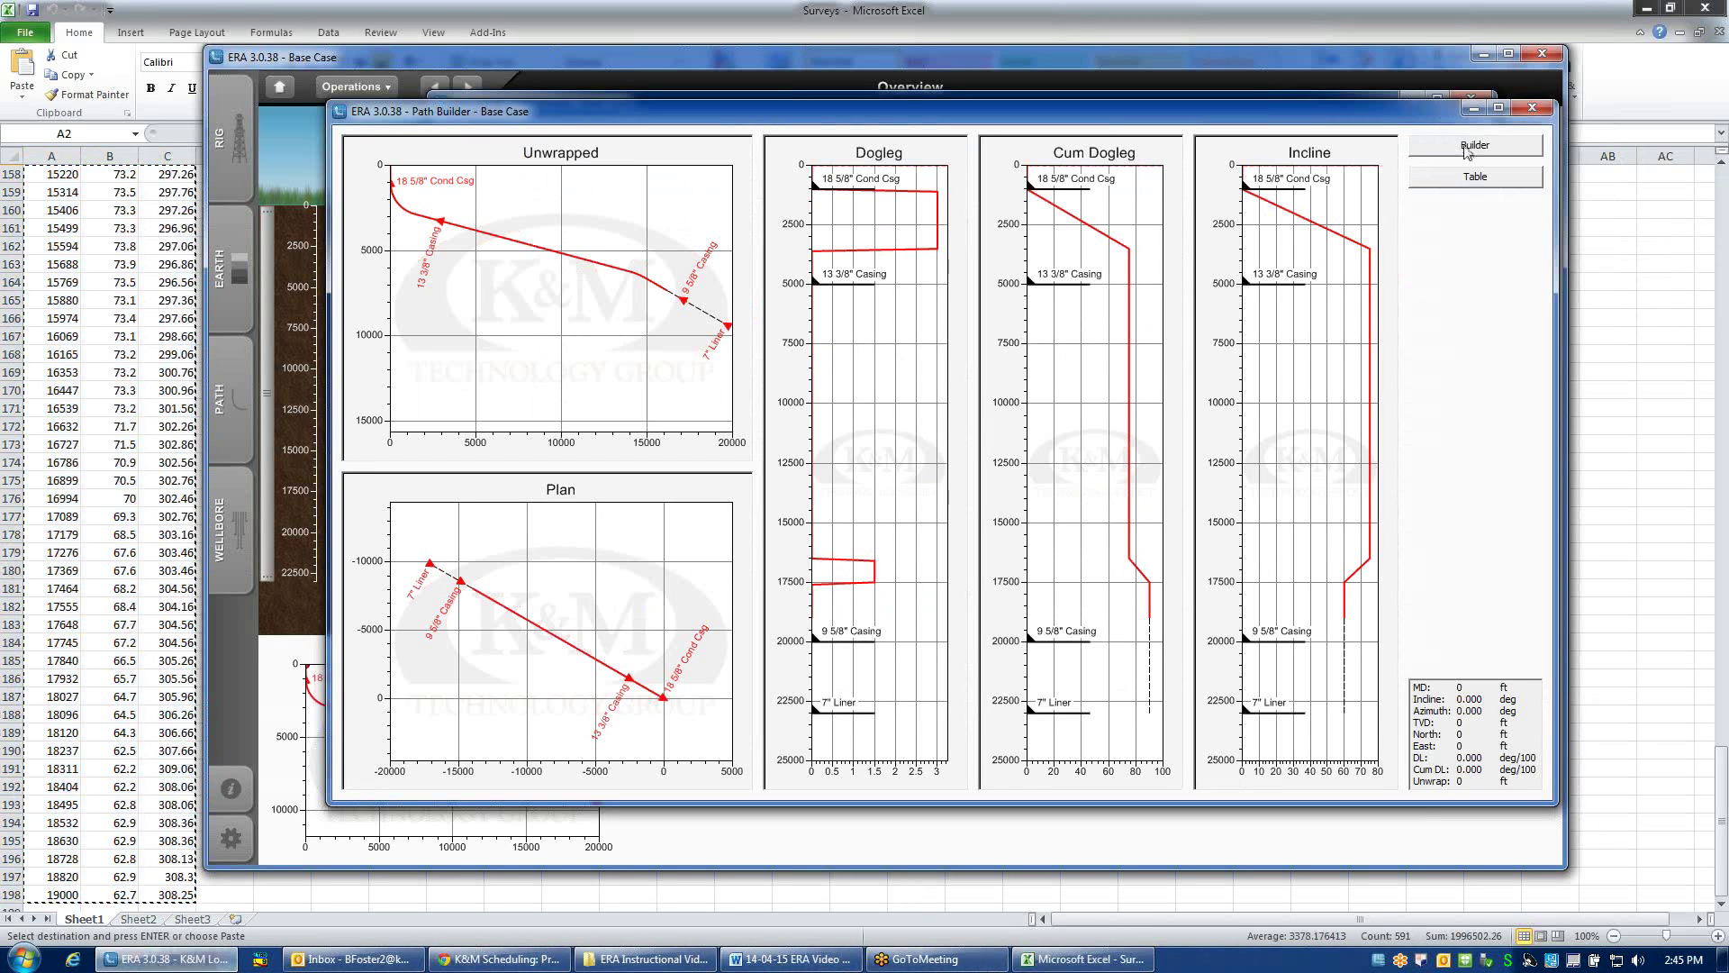
# - Paste the Excel survey into the cleared plan section table, then show the interpolated Path Grid table
pyautogui.click(1467, 151)
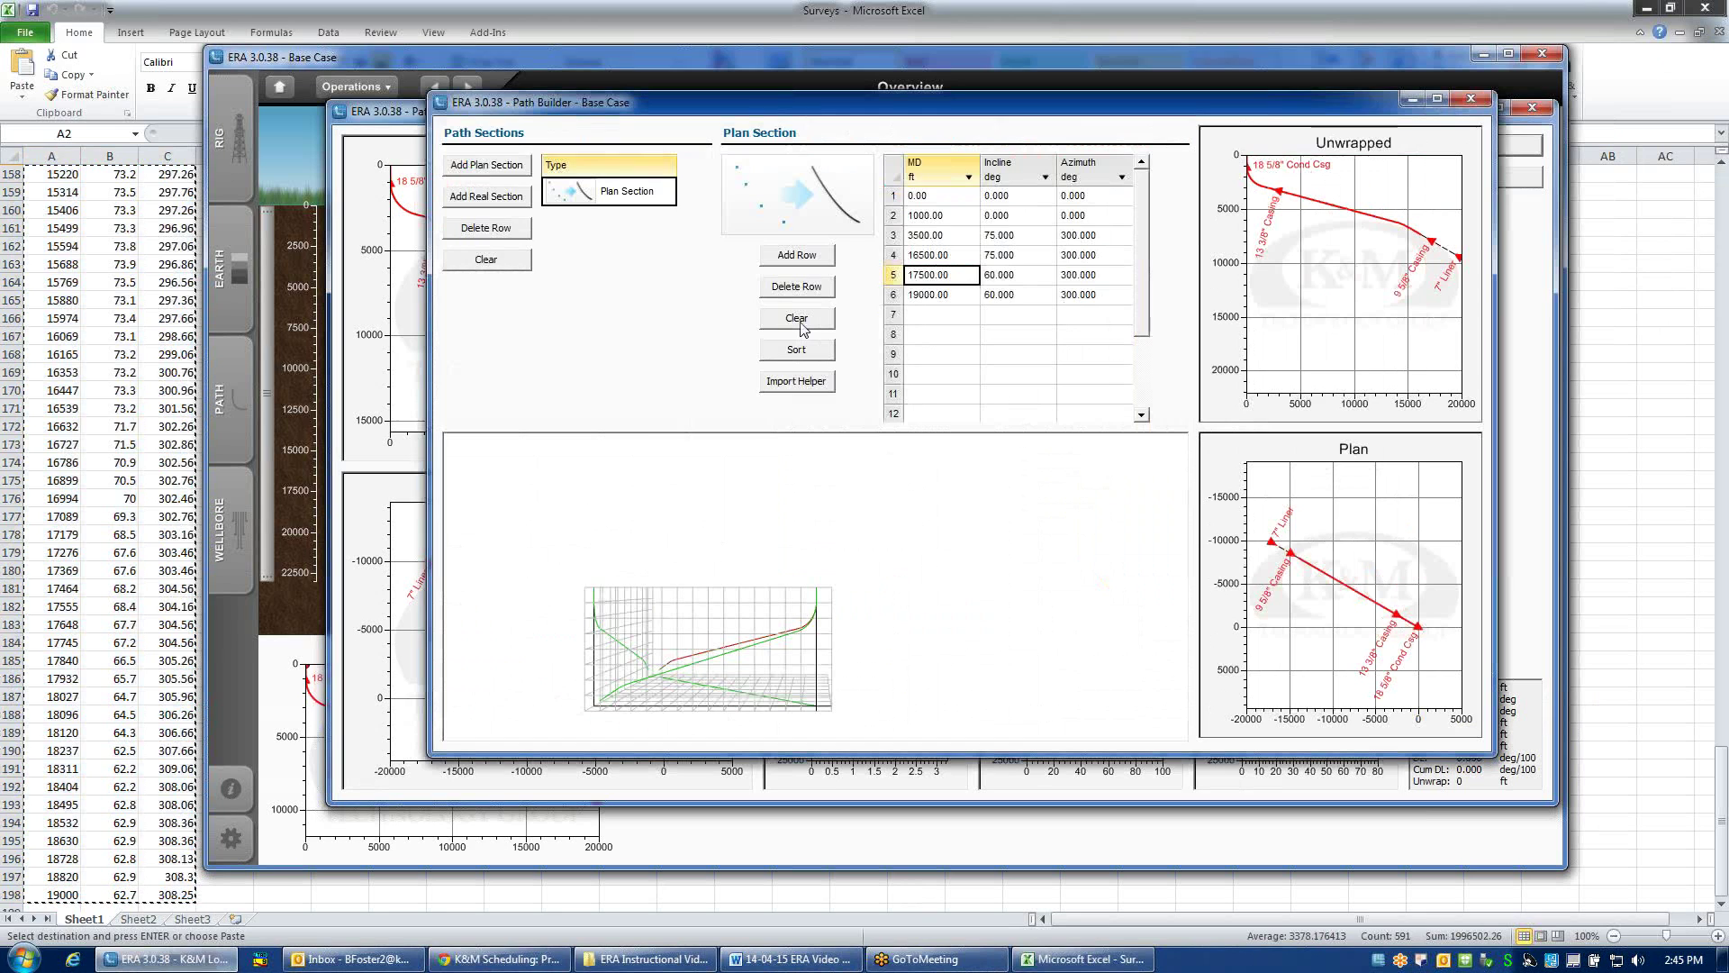
pyautogui.click(800, 321)
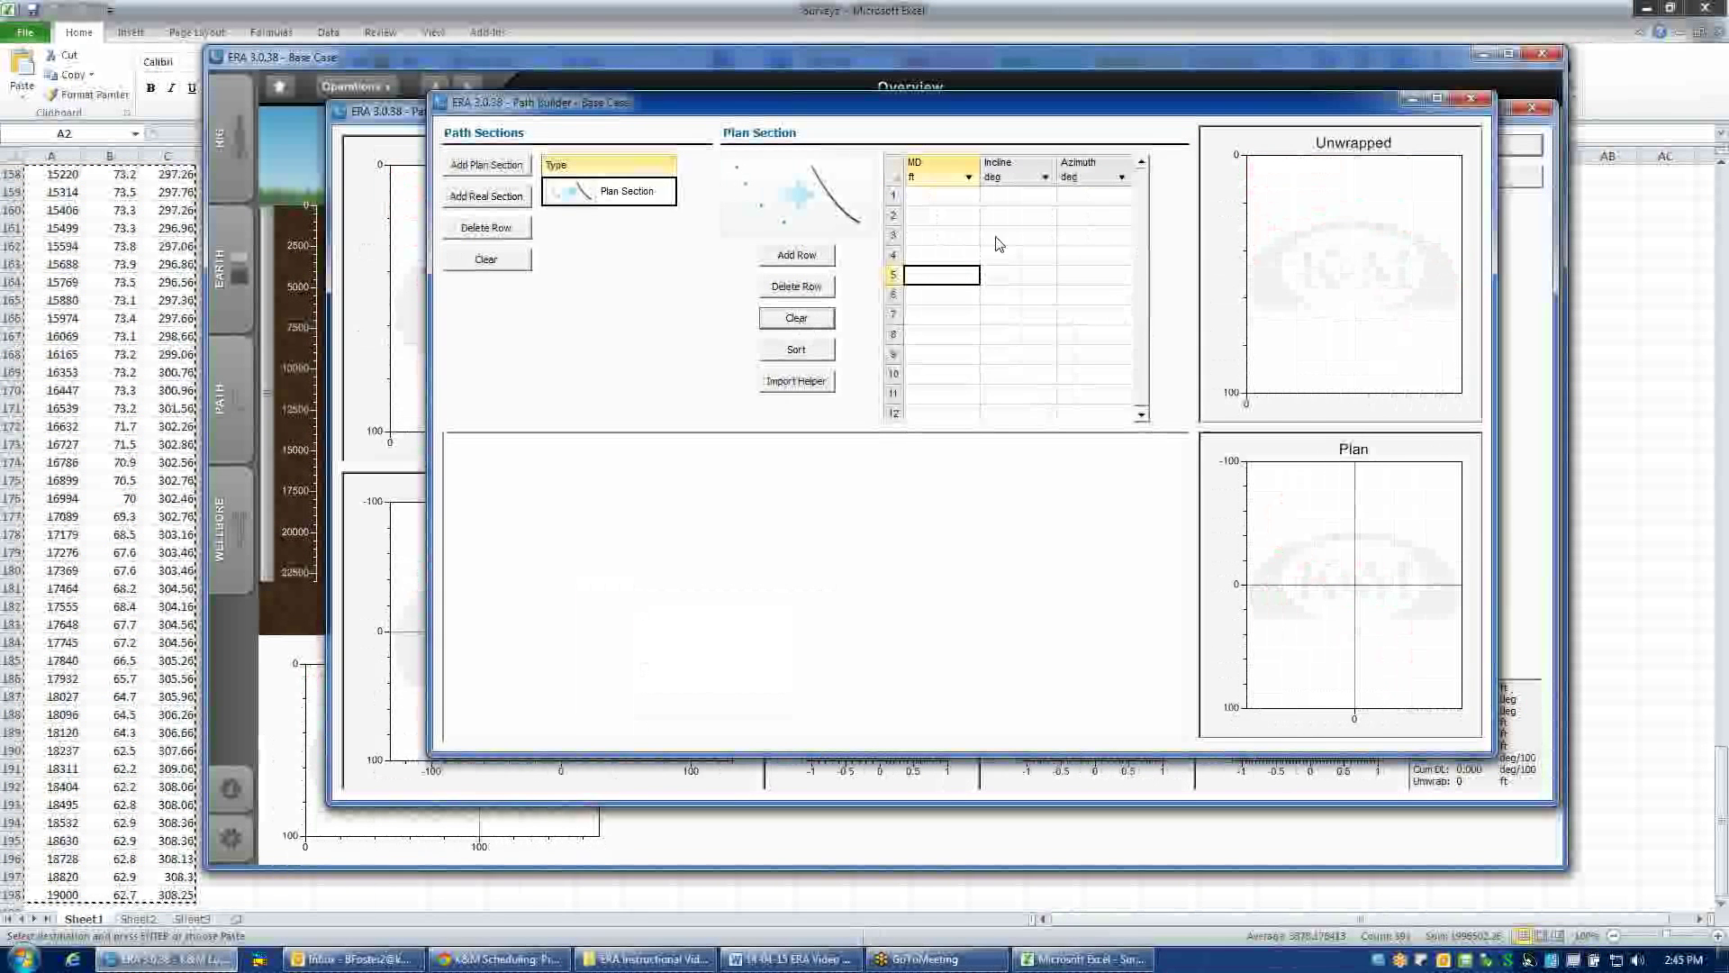
pyautogui.click(941, 195)
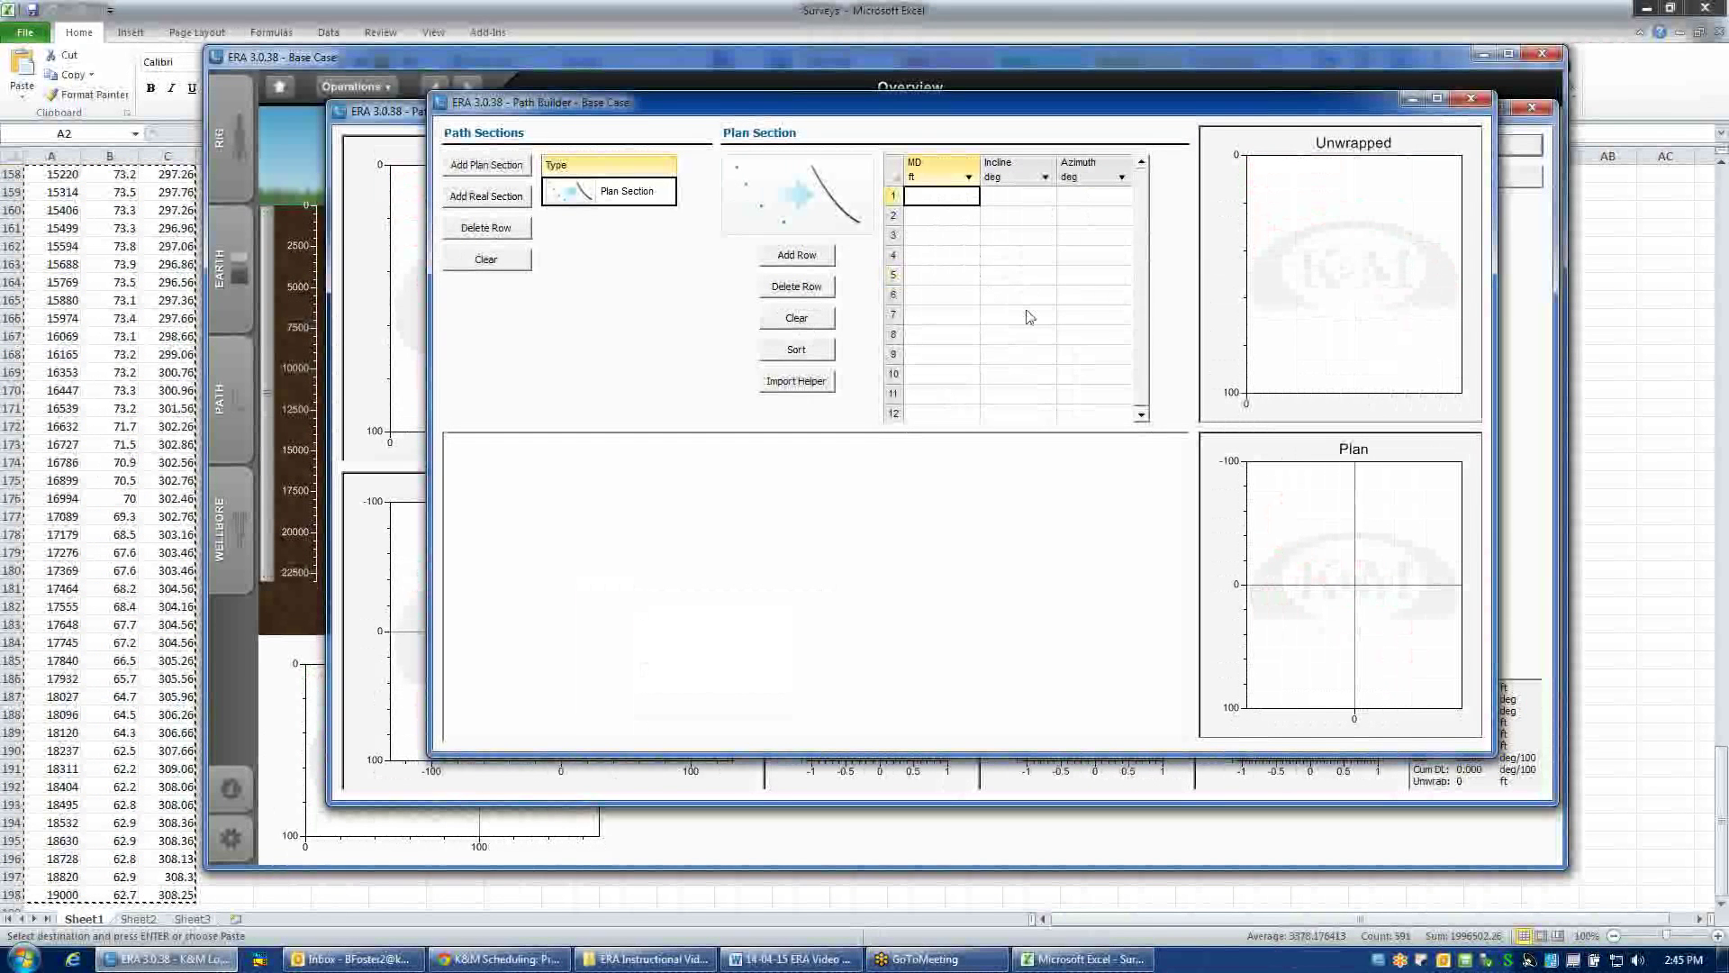
pyautogui.hotkey('ctrl', 'v')
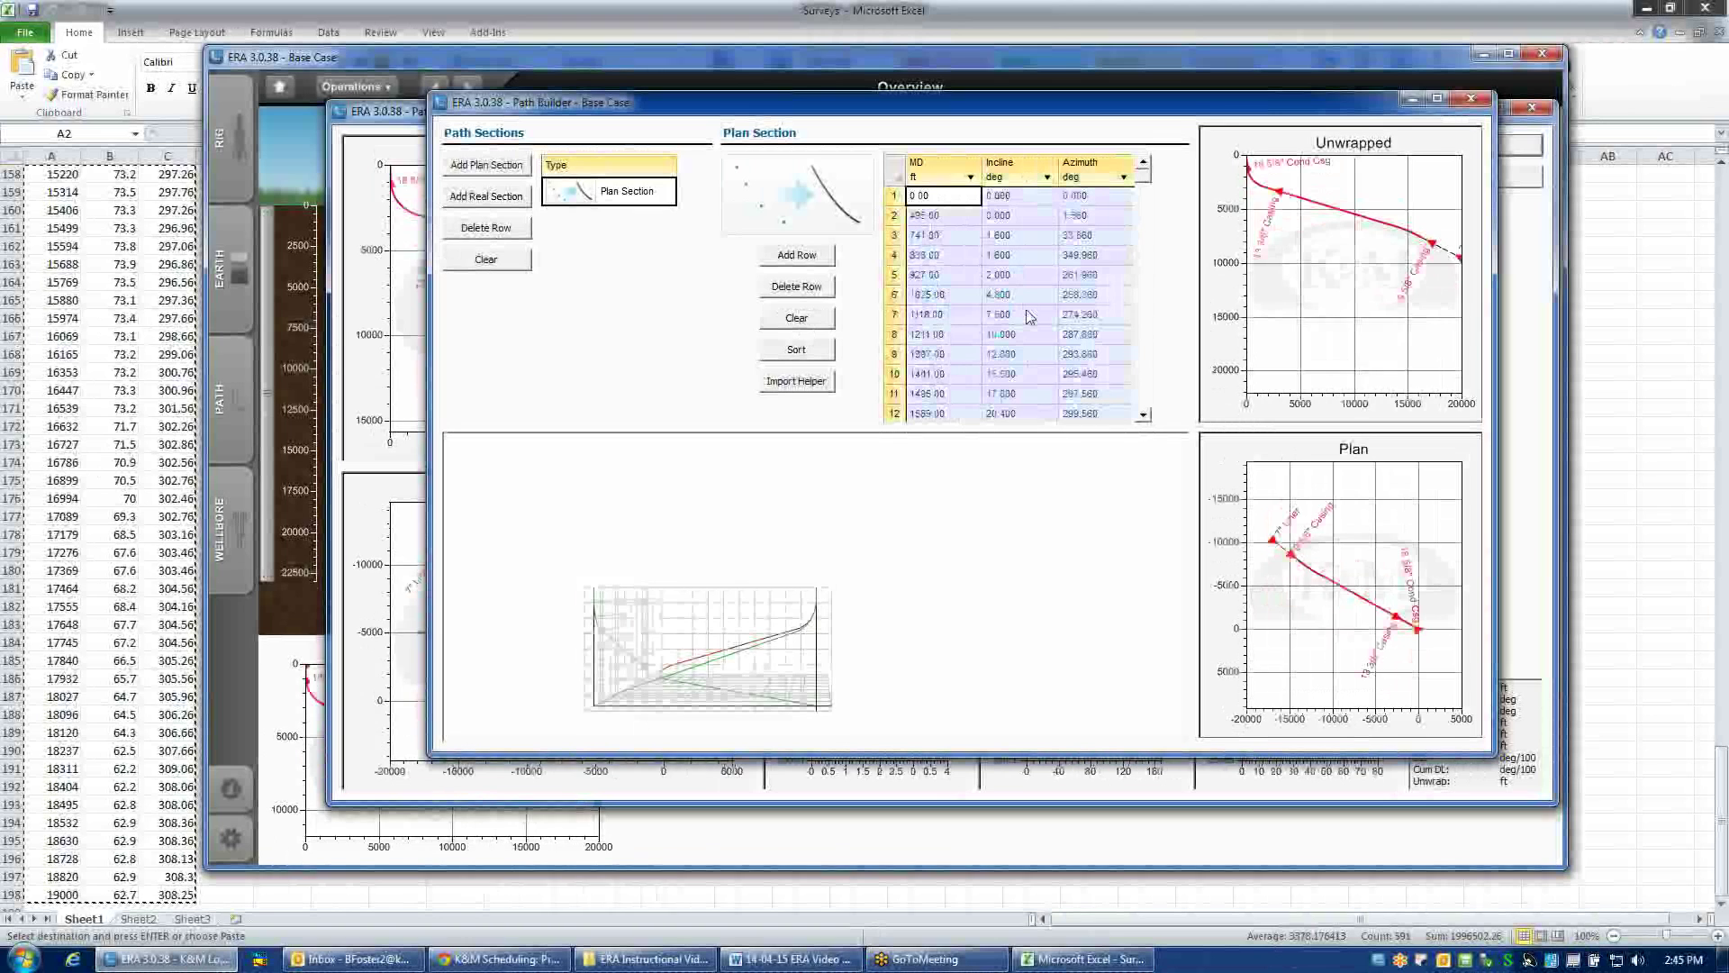
pyautogui.click(1030, 315)
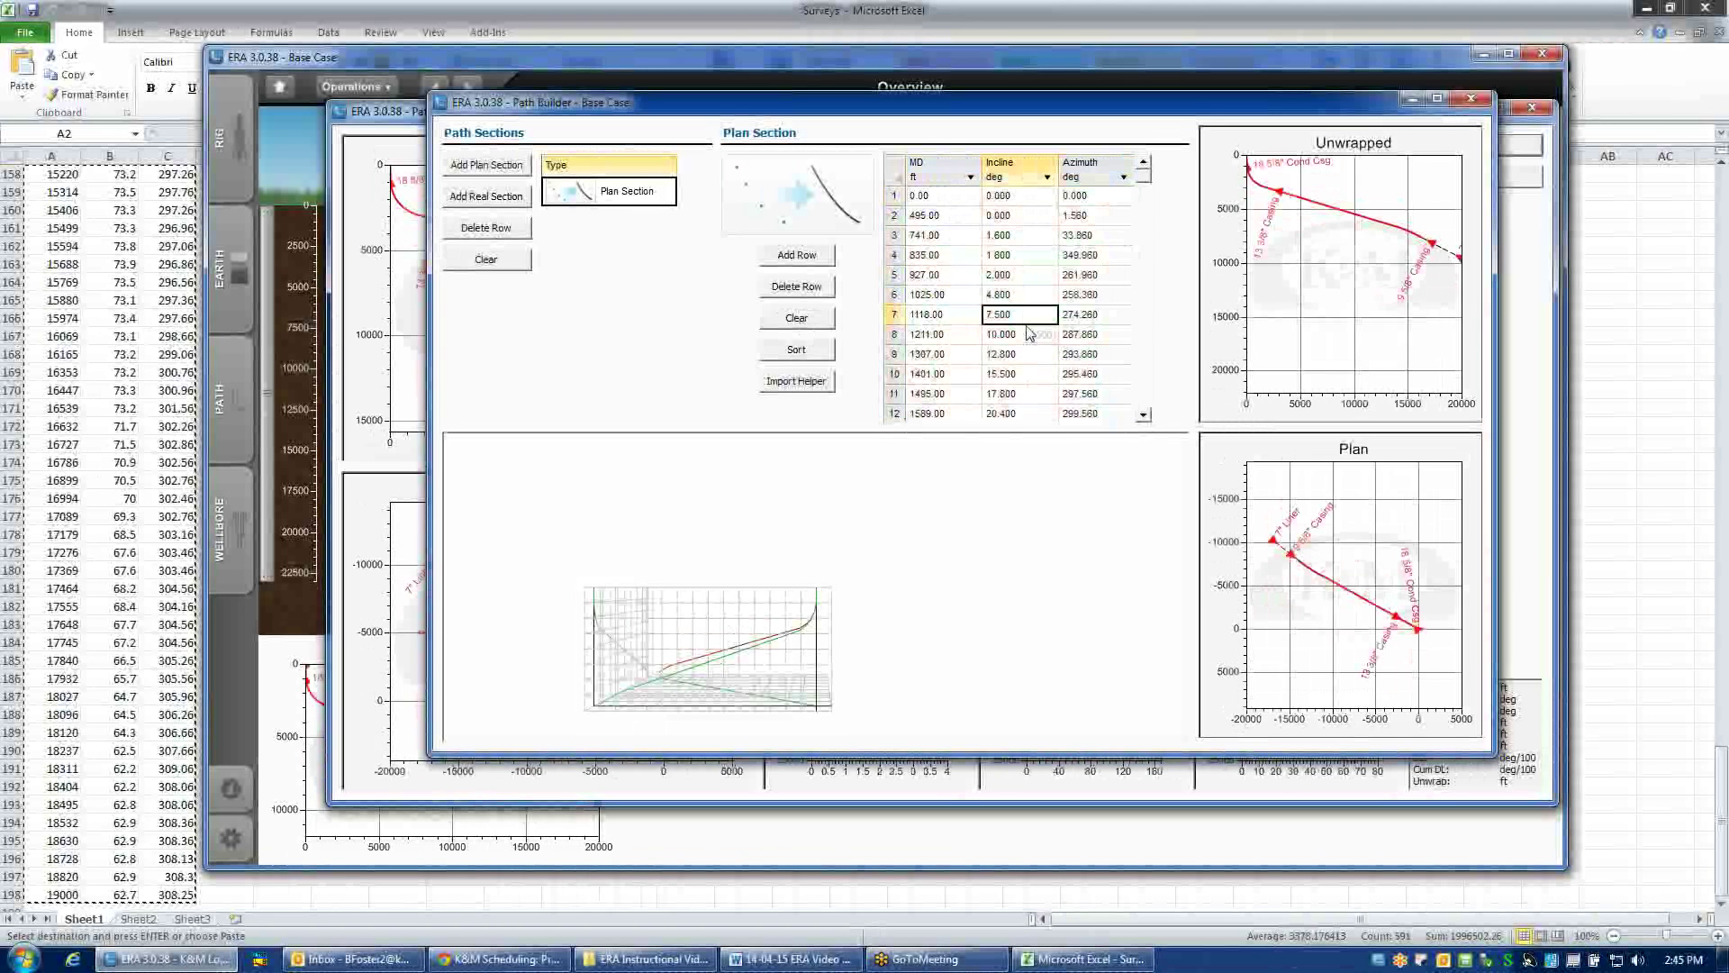
pyautogui.click(1472, 97)
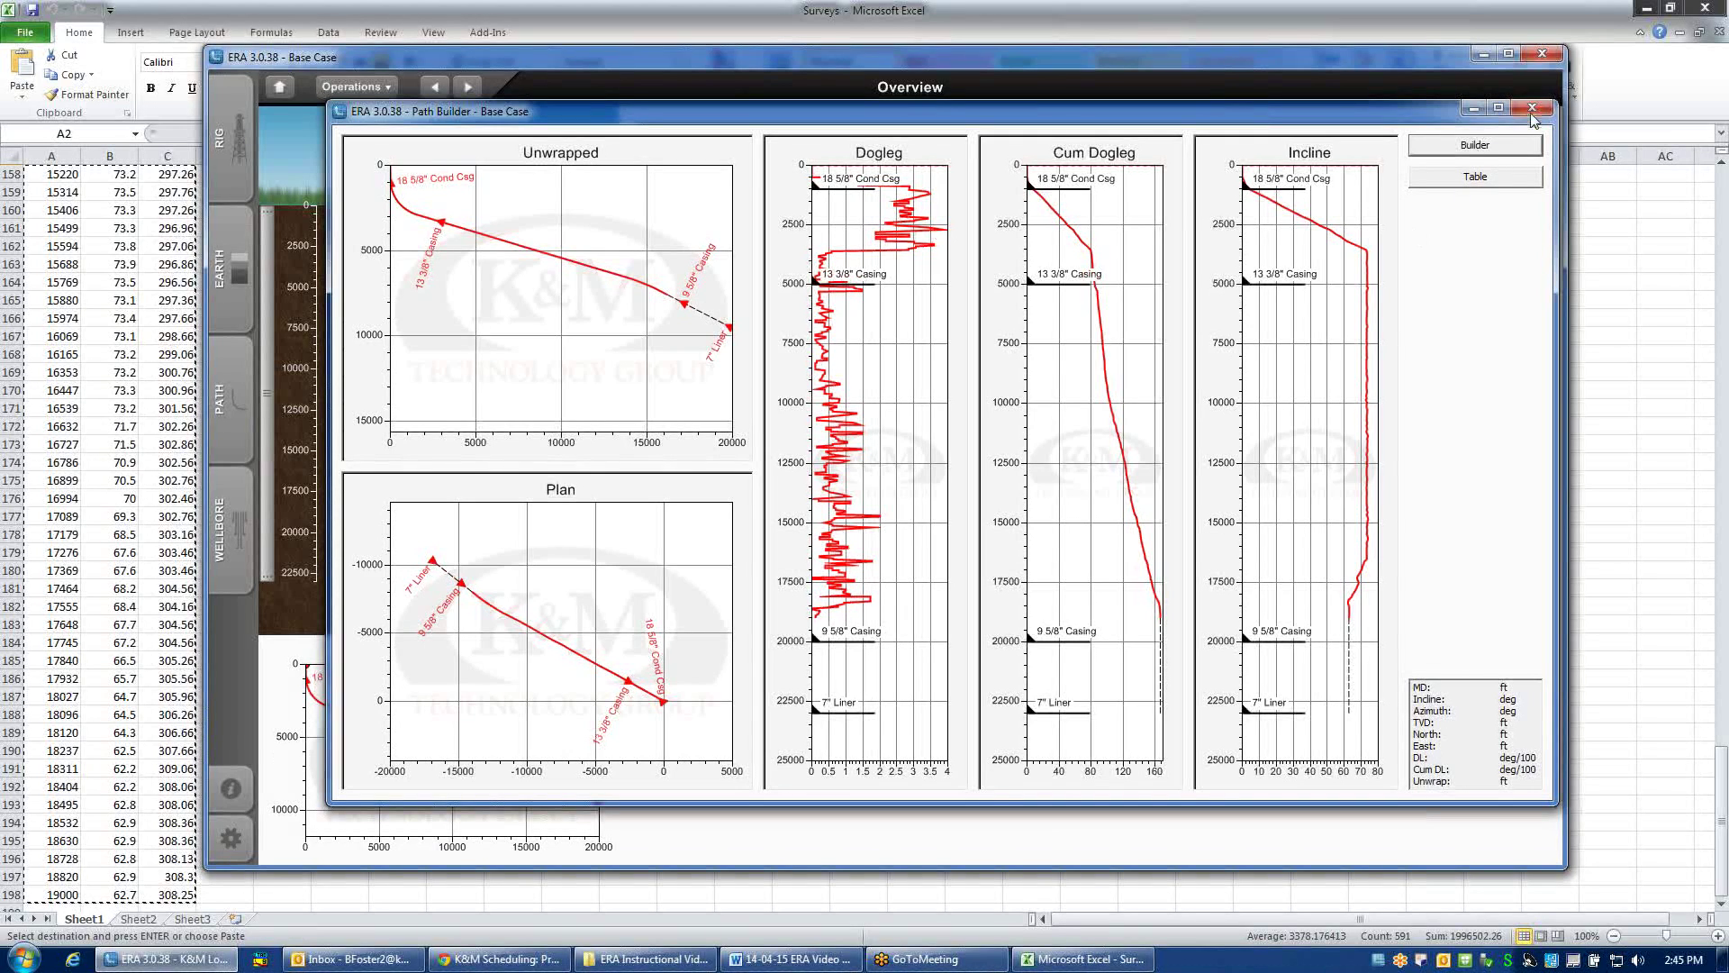
pyautogui.click(1491, 180)
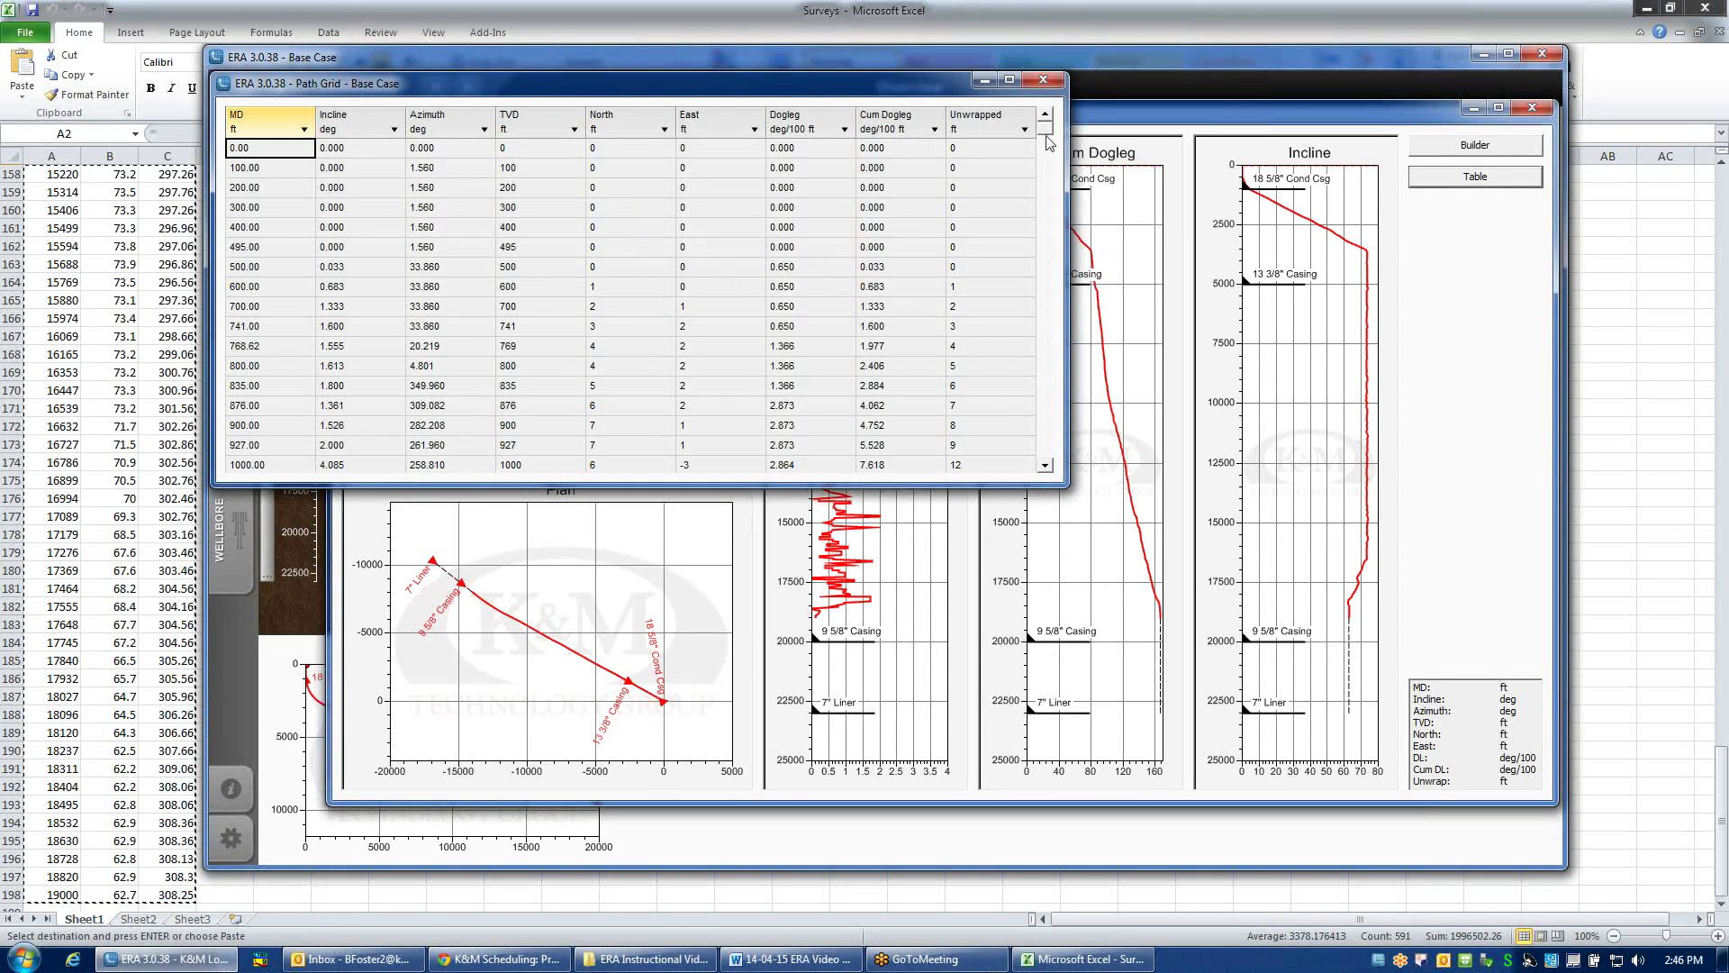
pyautogui.moveTo(1059, 480); pyautogui.dragTo(1380, 718)
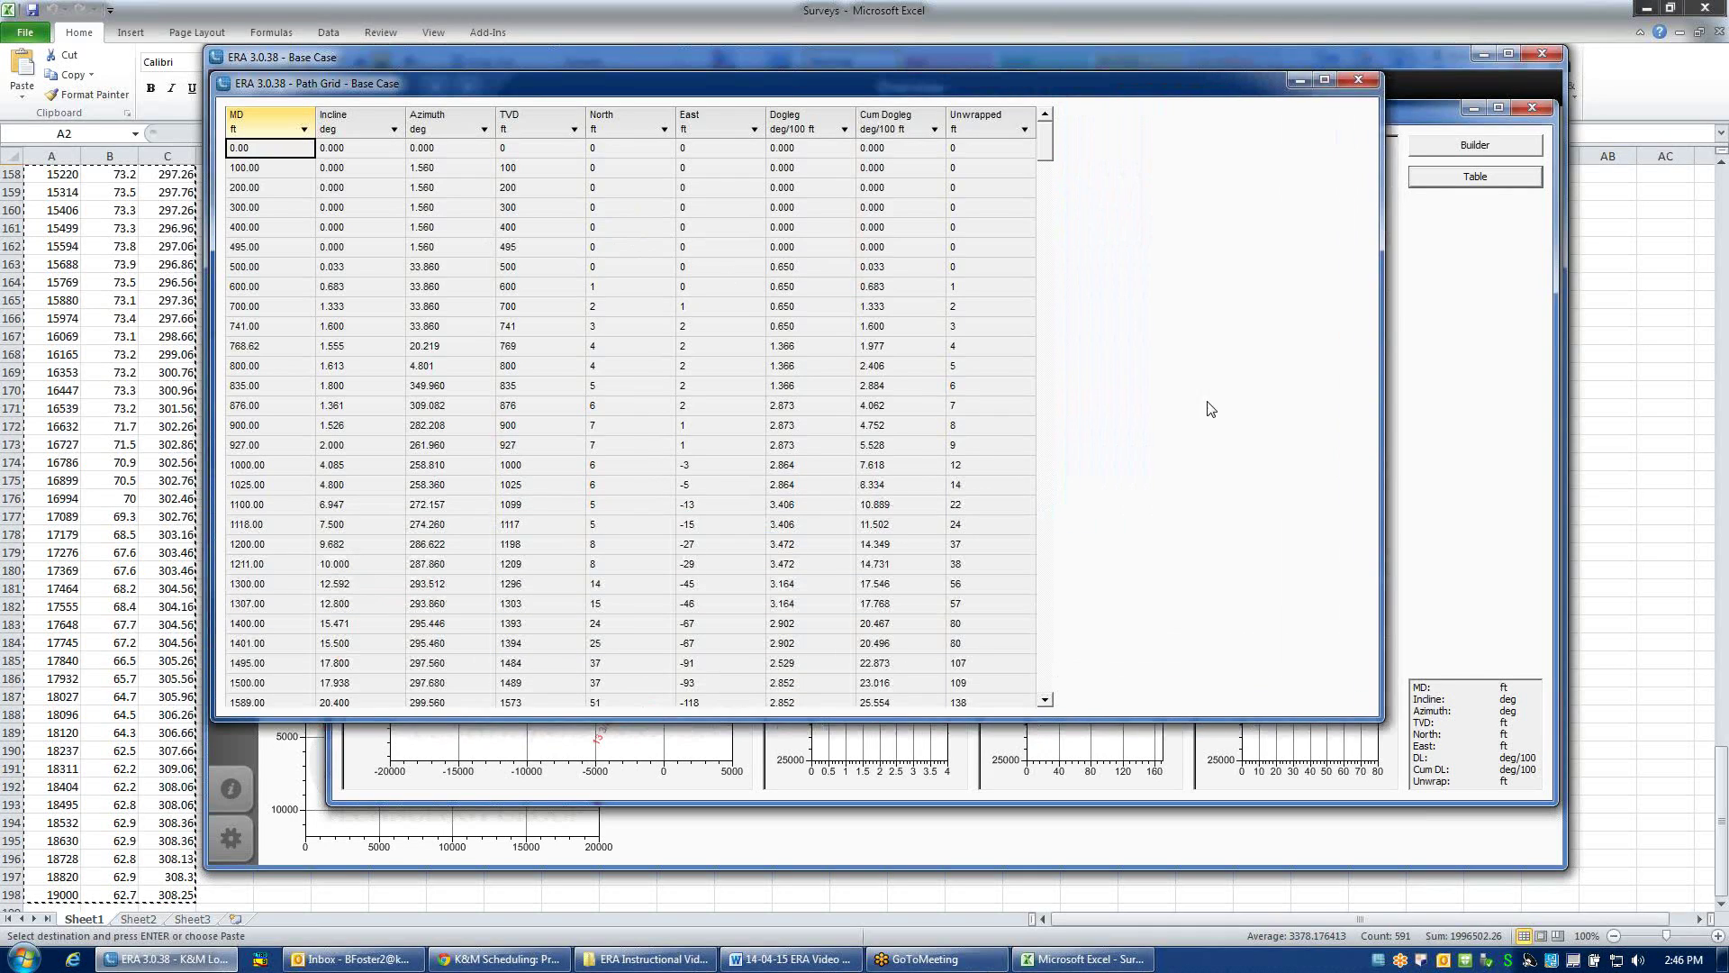
pyautogui.moveTo(1050, 144); pyautogui.dragTo(1092, 694)
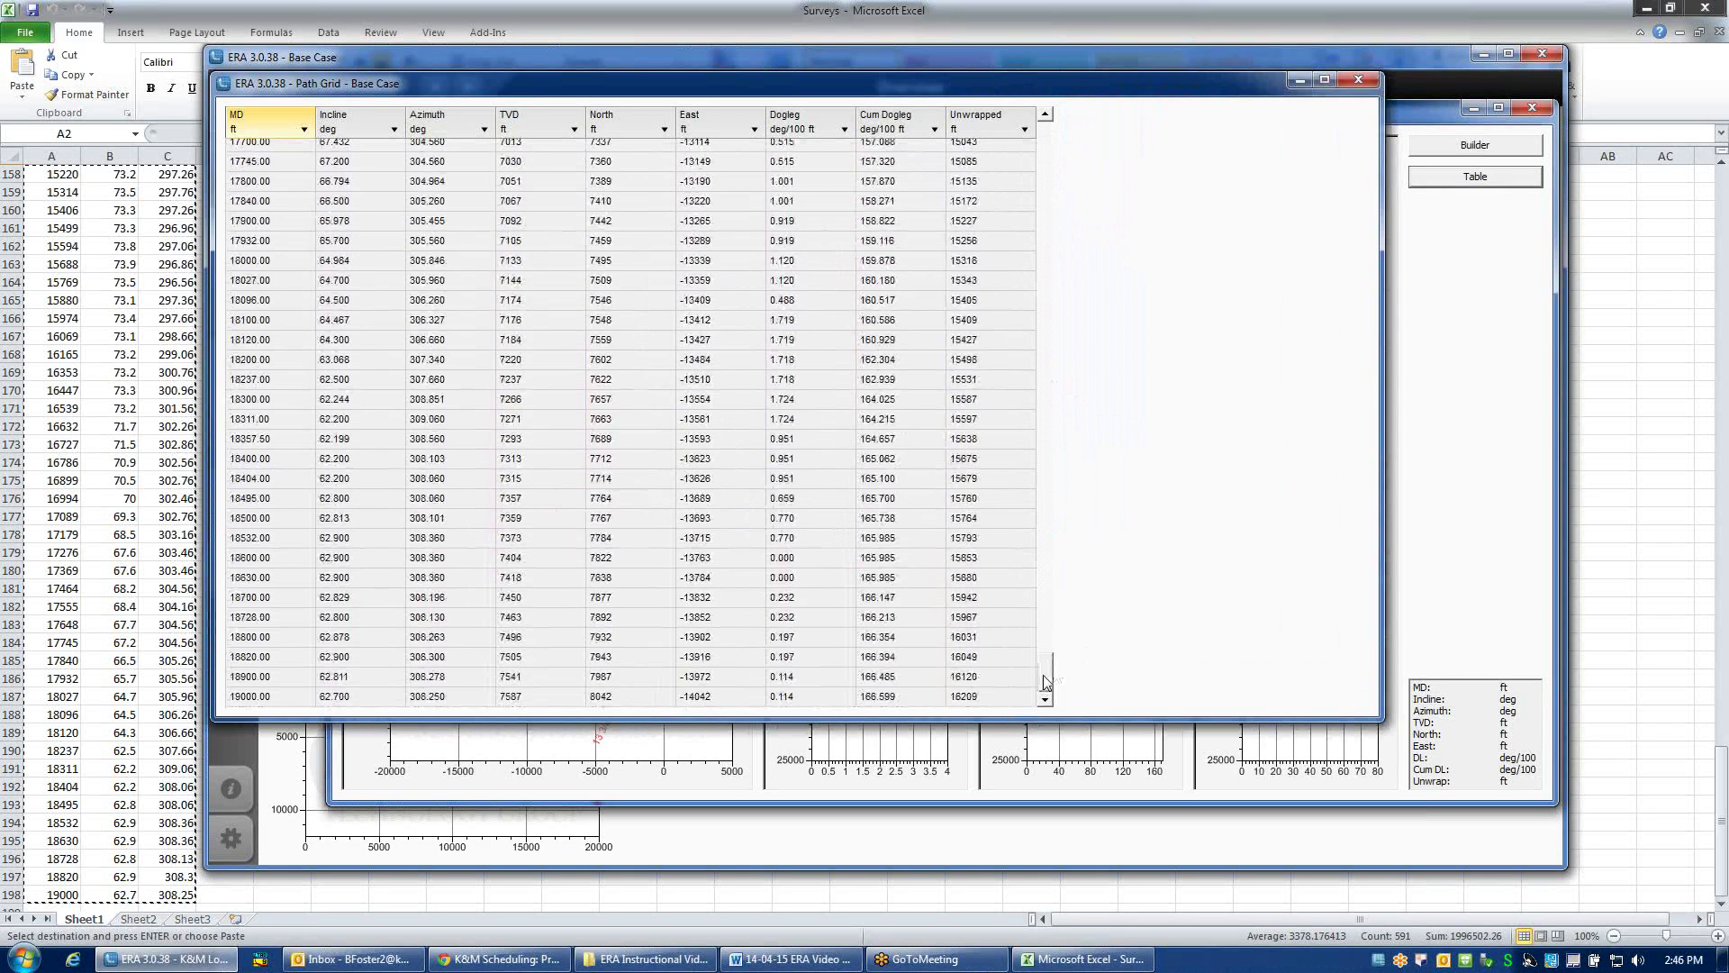
pyautogui.moveTo(1043, 682); pyautogui.dragTo(1009, 135)
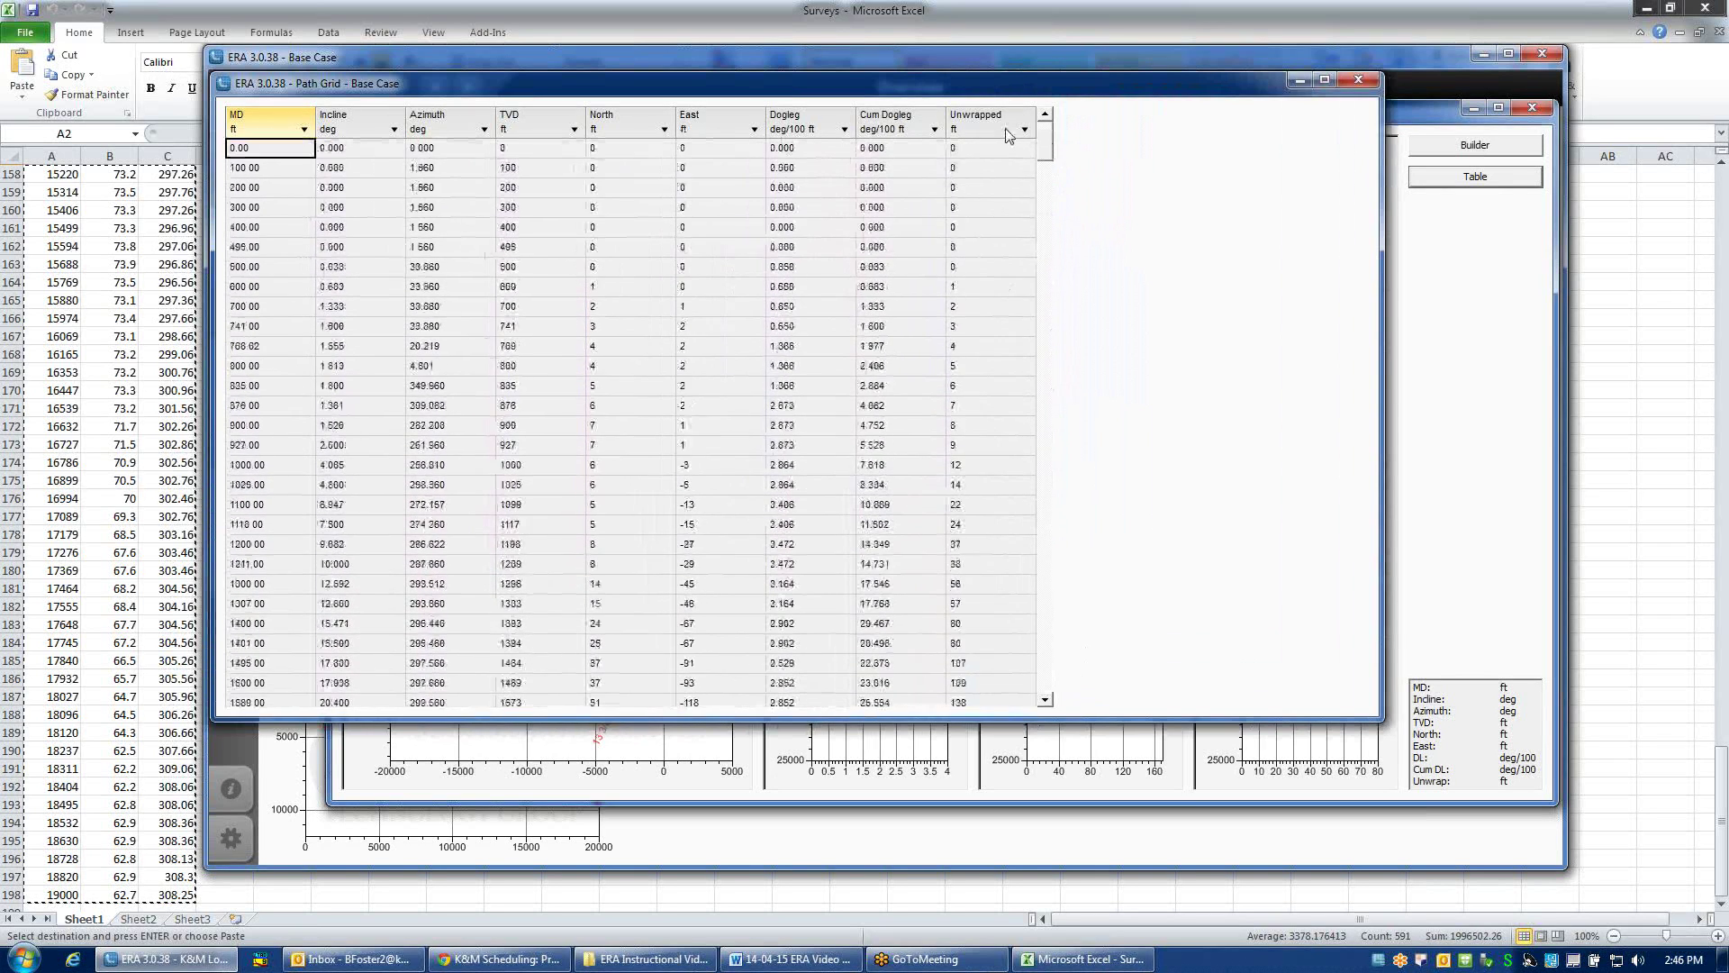
pyautogui.click(1359, 81)
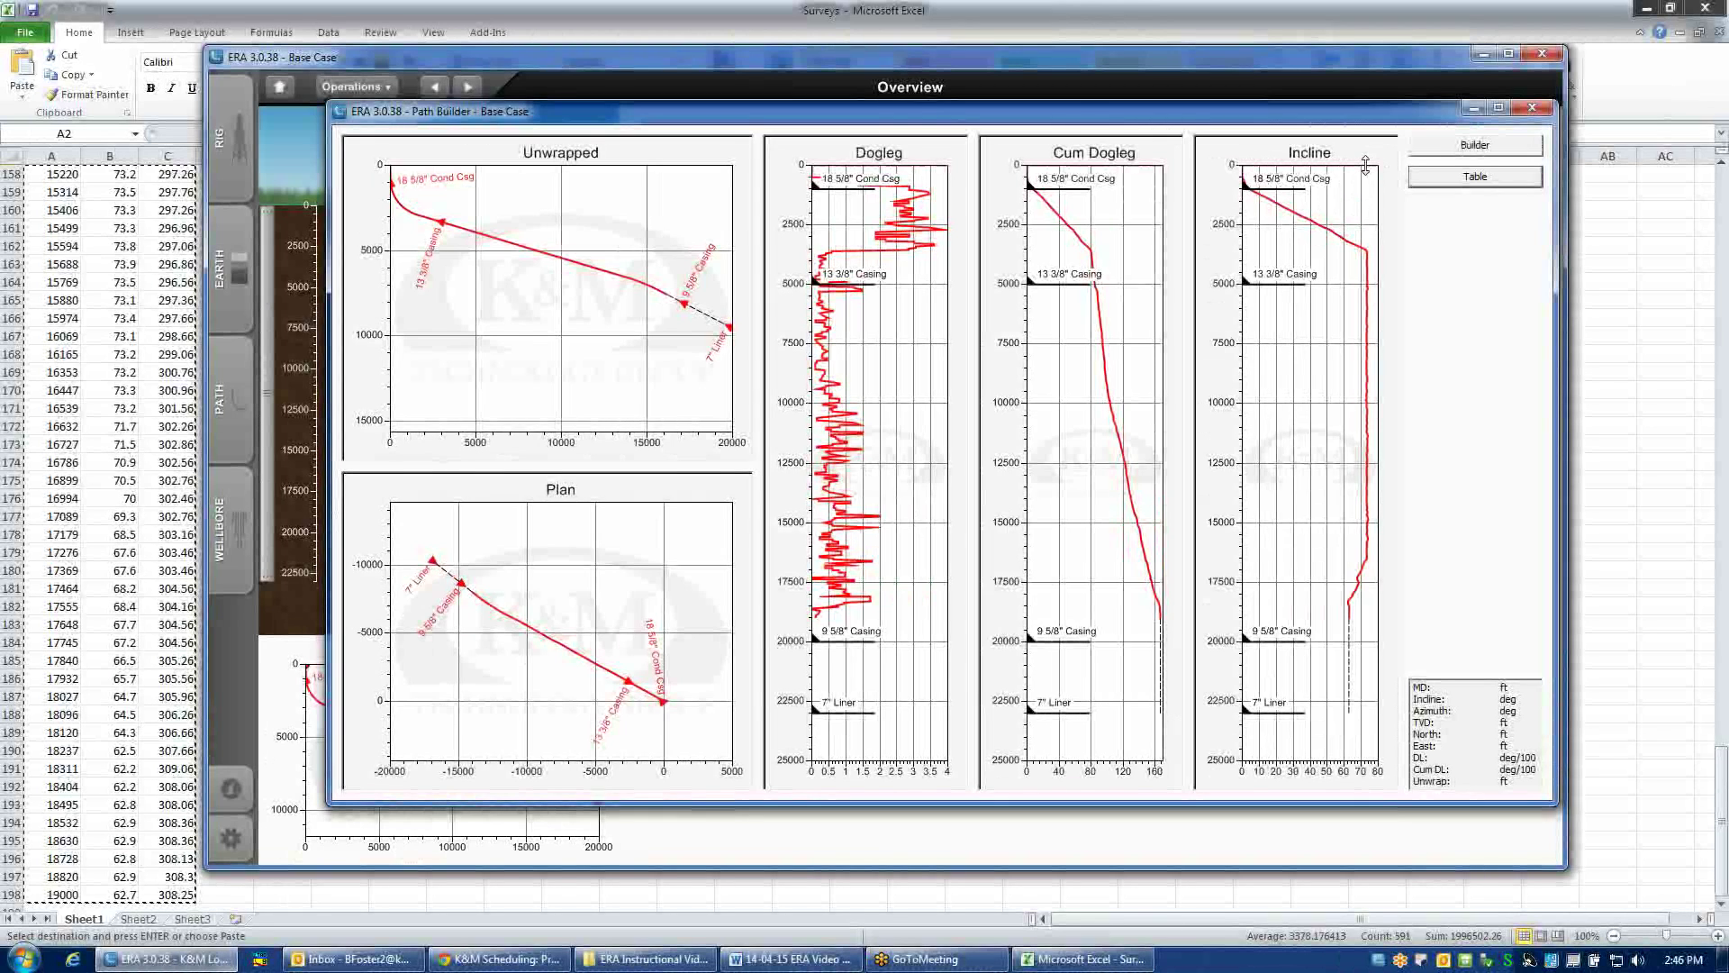
# - Read the Incline plot's depth cursor at several depths, around 12405 ft MD, then close Path Builder
pyautogui.click(1365, 165)
pyautogui.moveTo(1366, 164); pyautogui.dragTo(1370, 364)
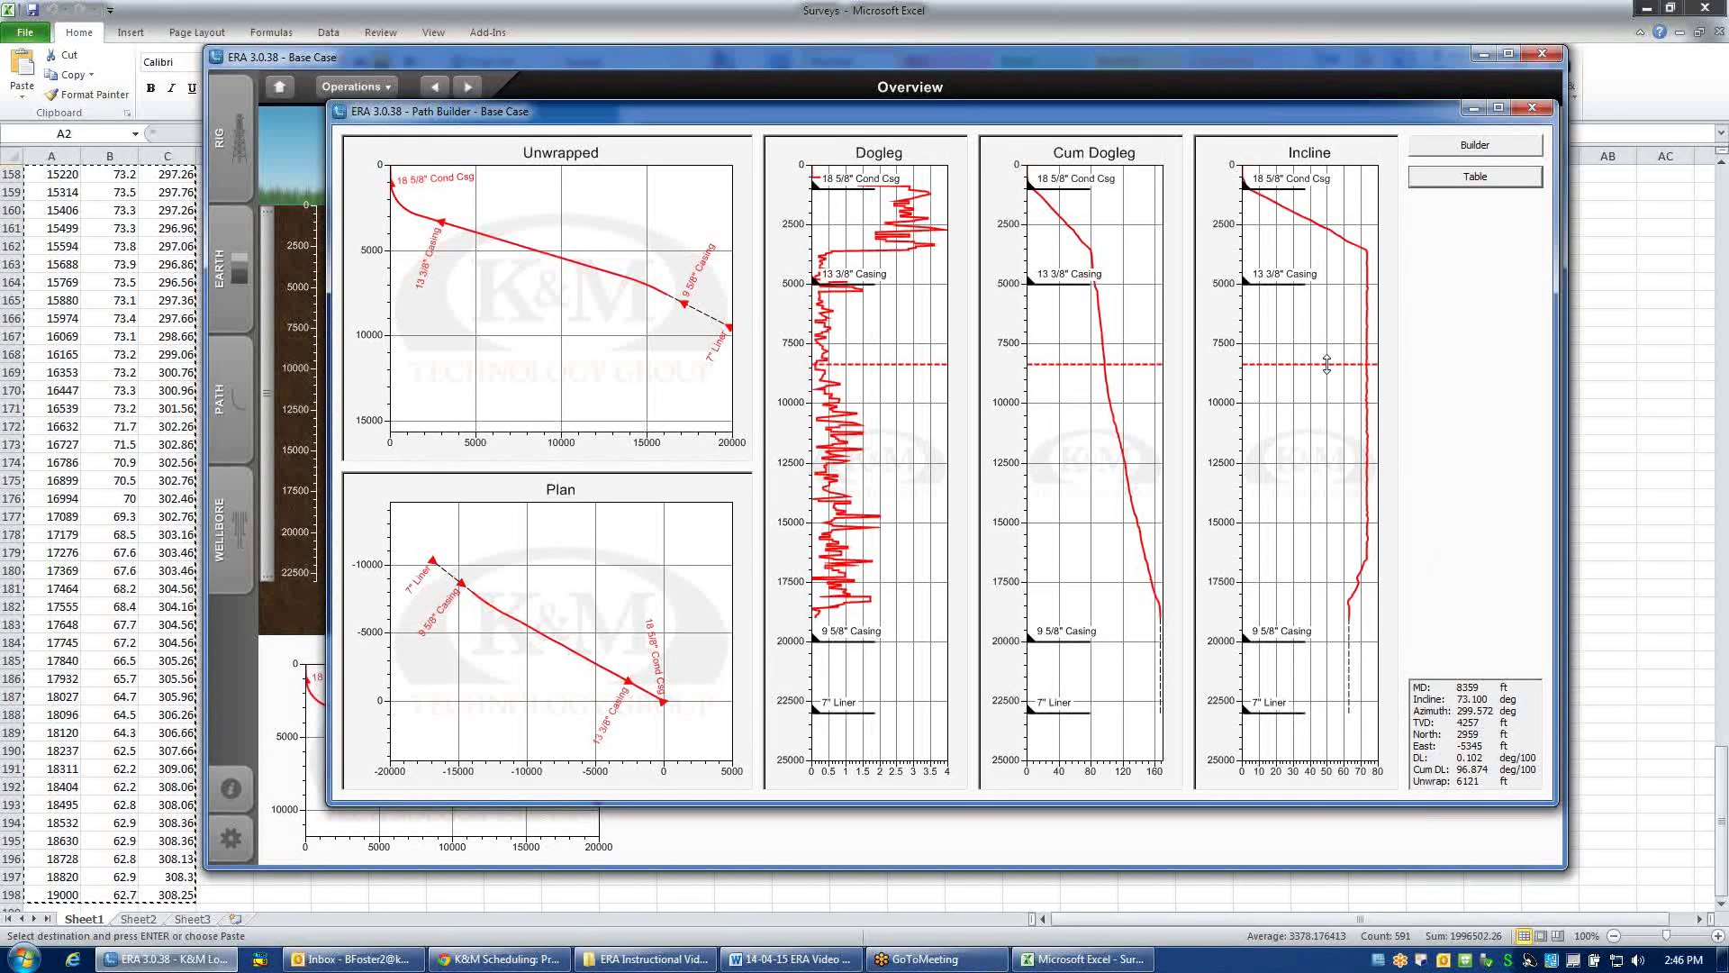
pyautogui.moveTo(1326, 364); pyautogui.dragTo(1321, 516)
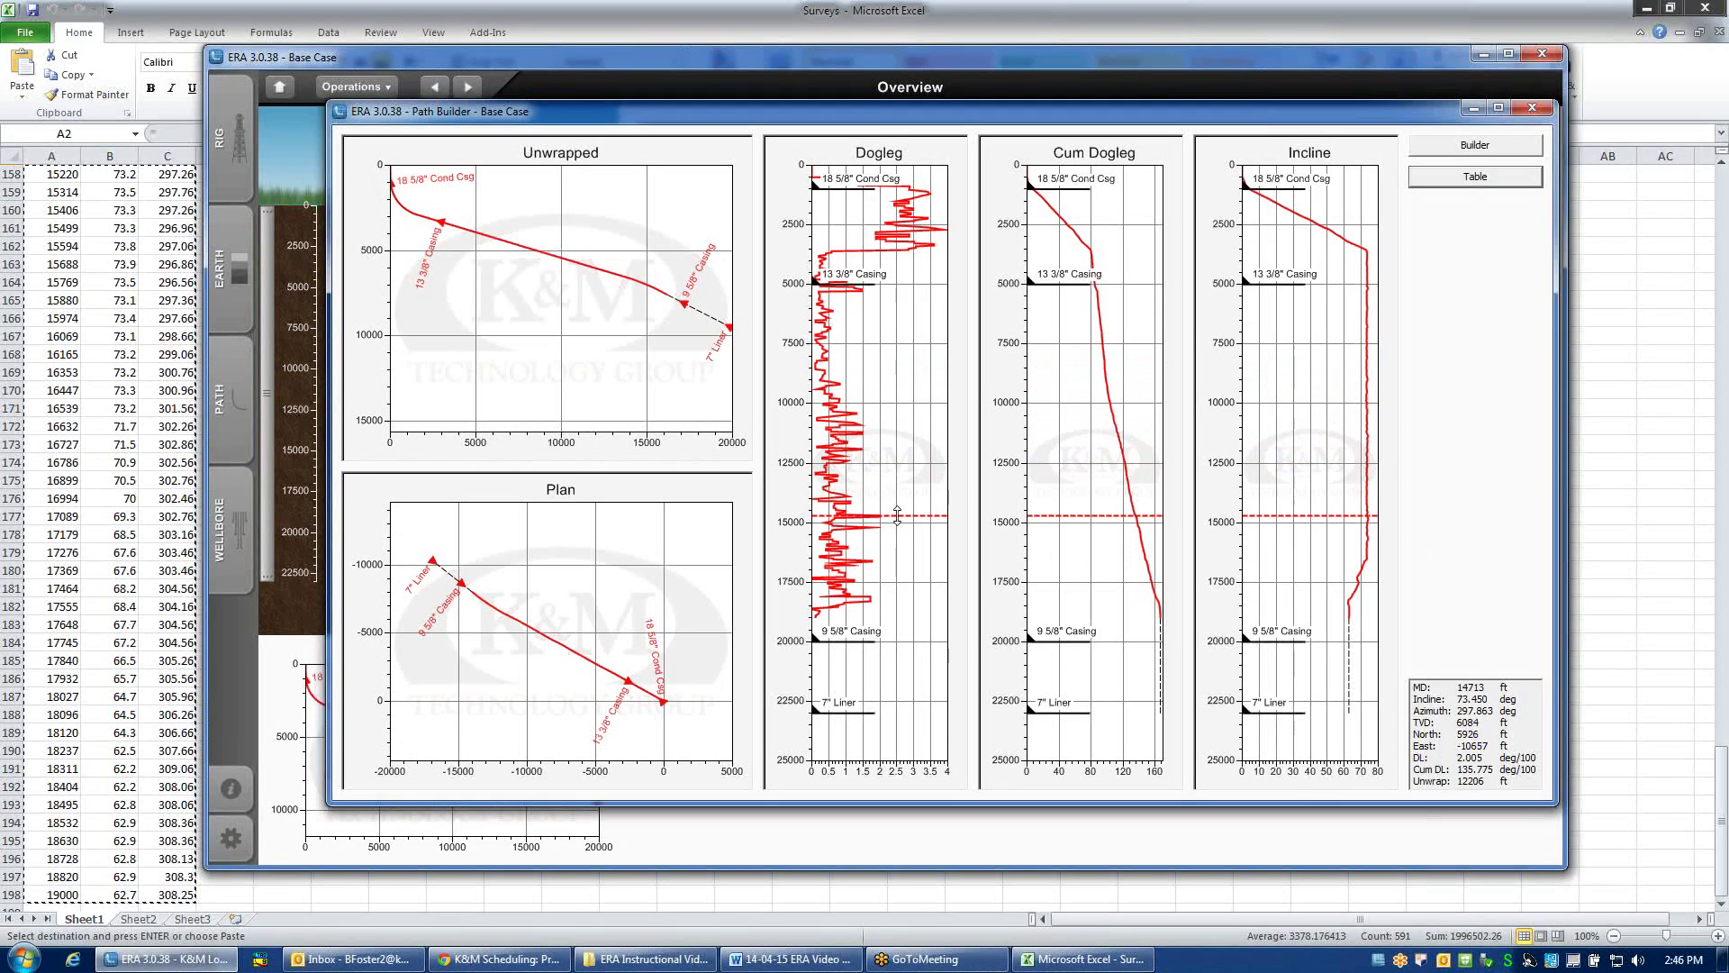
pyautogui.moveTo(919, 516); pyautogui.dragTo(919, 528)
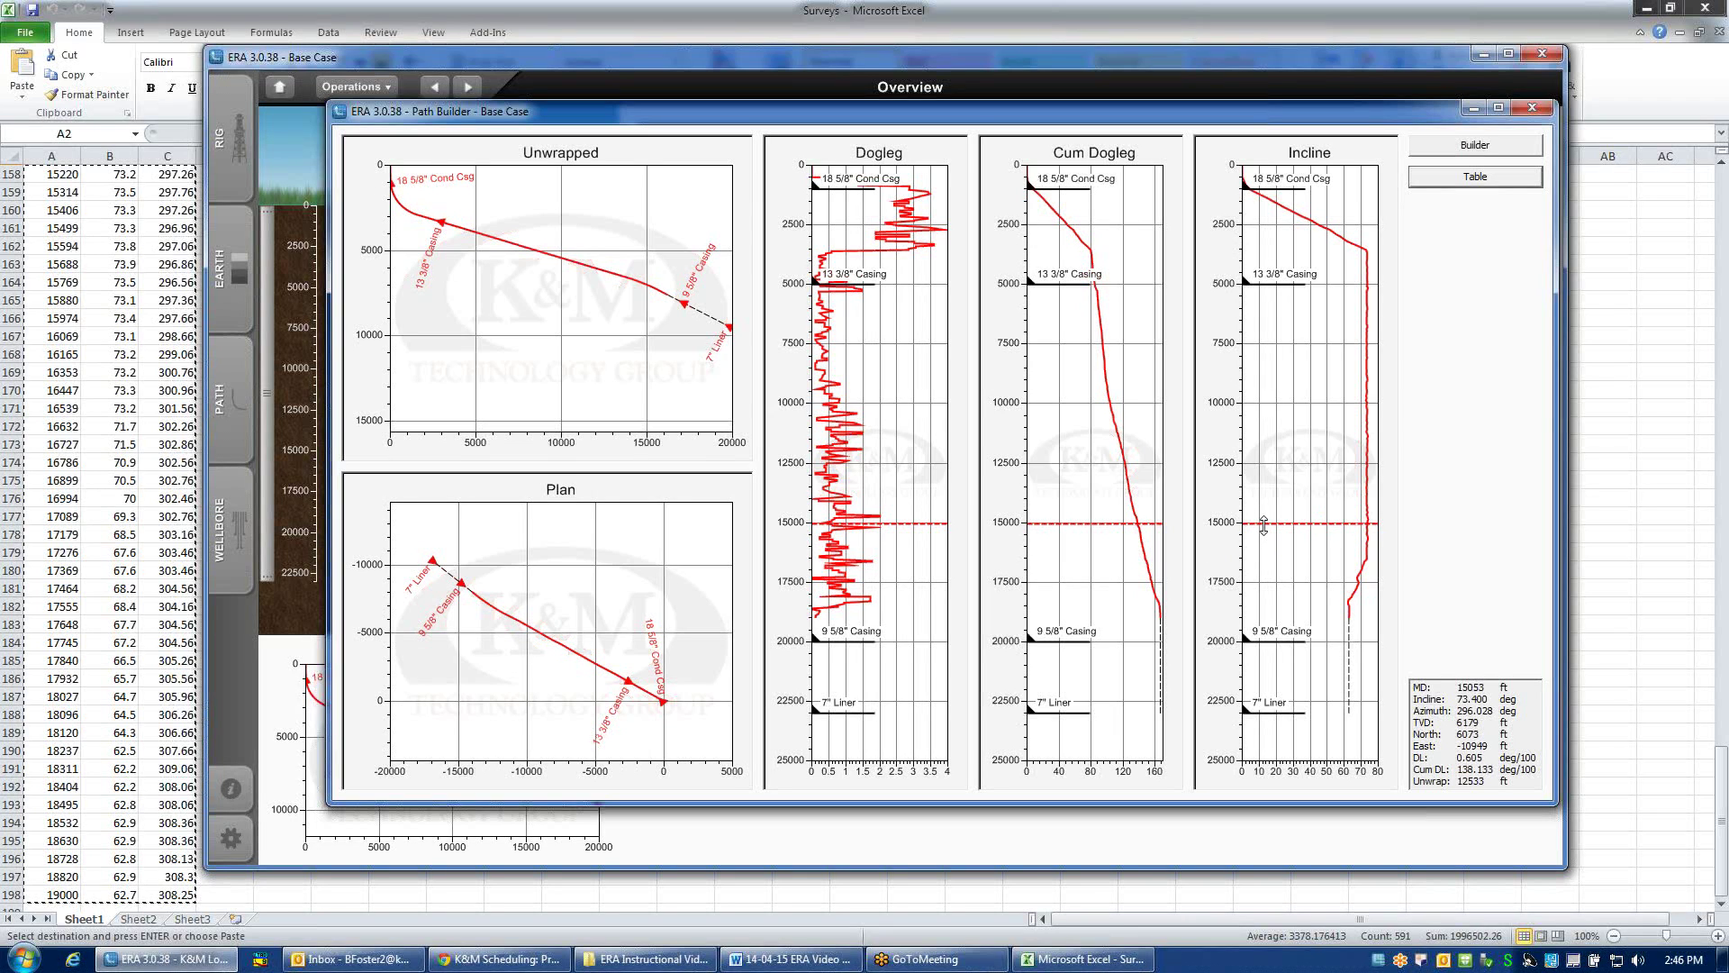
pyautogui.moveTo(1264, 527); pyautogui.dragTo(1283, 81)
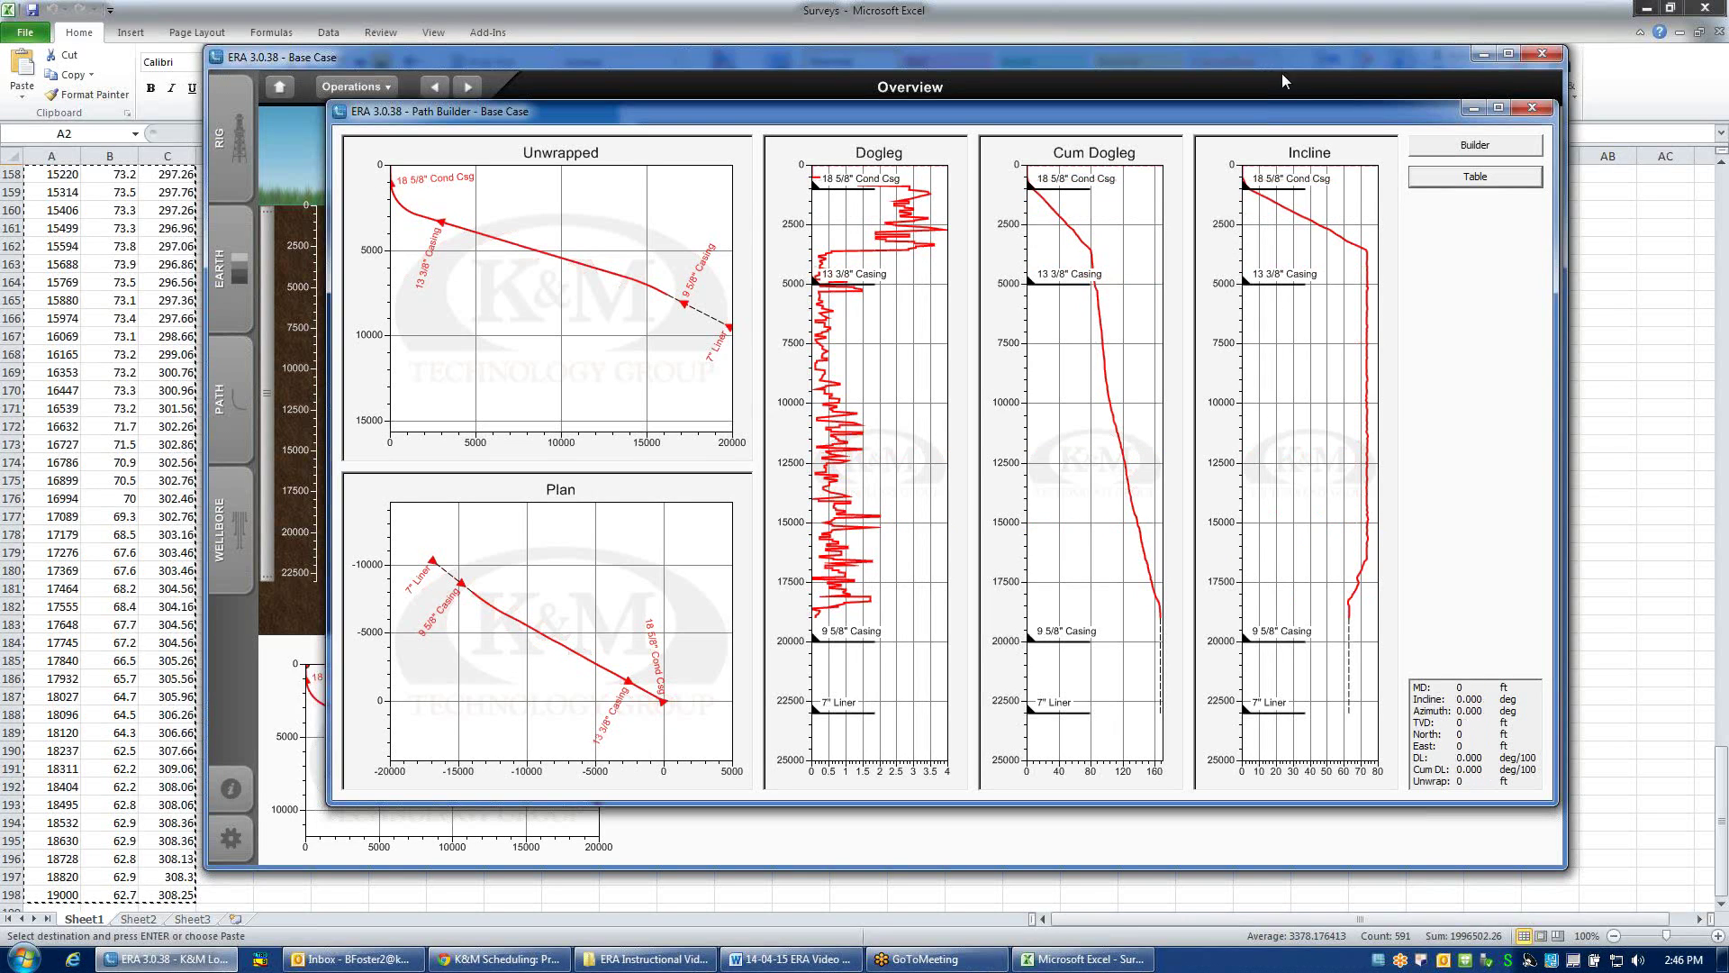
pyautogui.click(1542, 109)
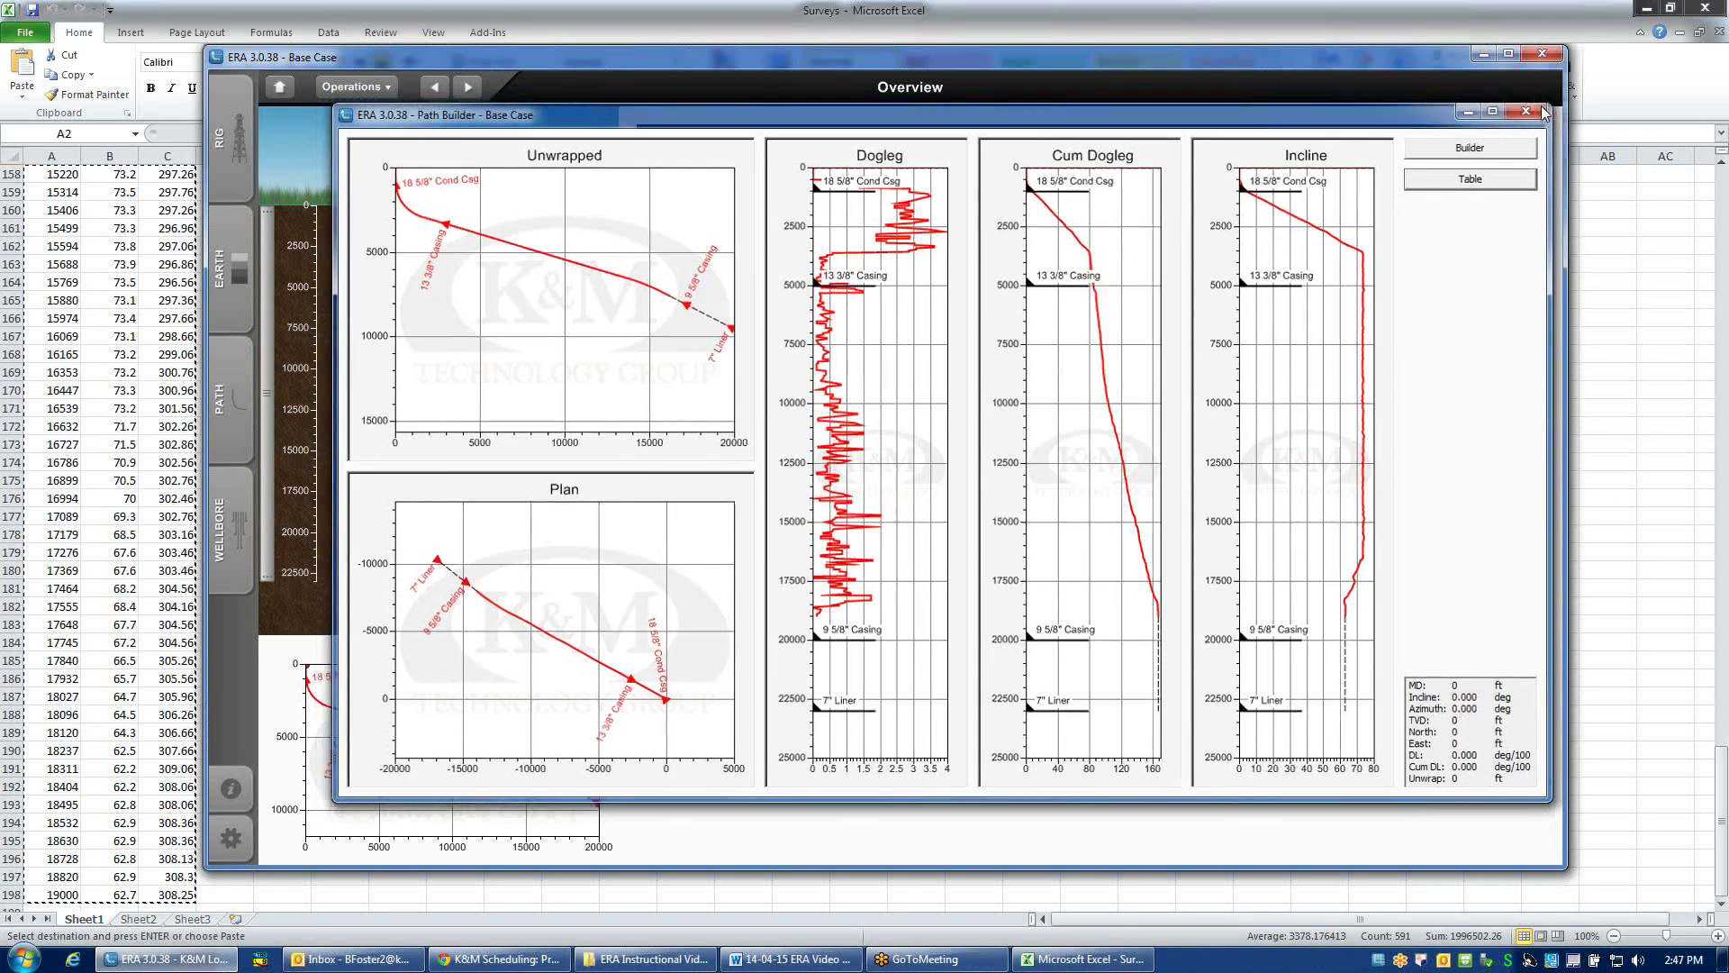